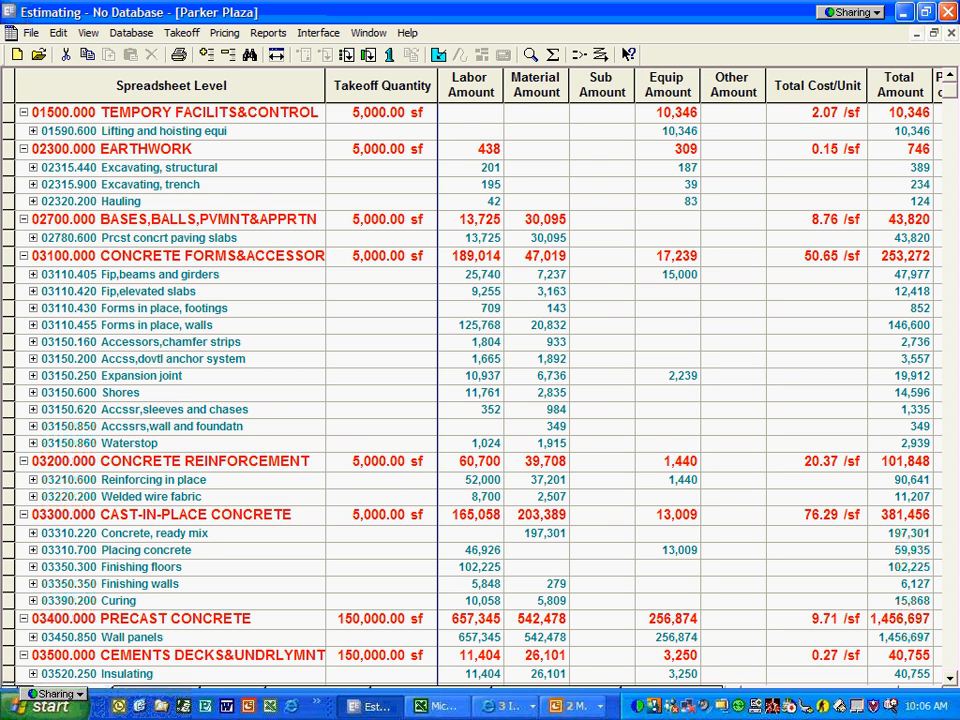
# Switch to the Takeoff Options estimate and open Quick Takeoff.
pyautogui.click(368, 34)
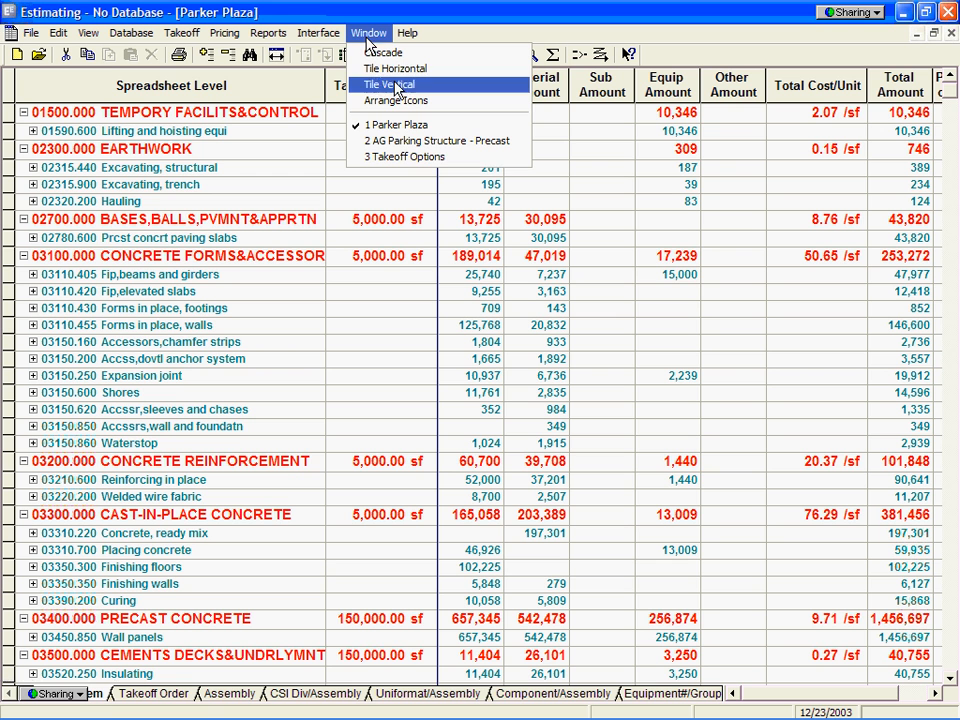
pyautogui.click(391, 157)
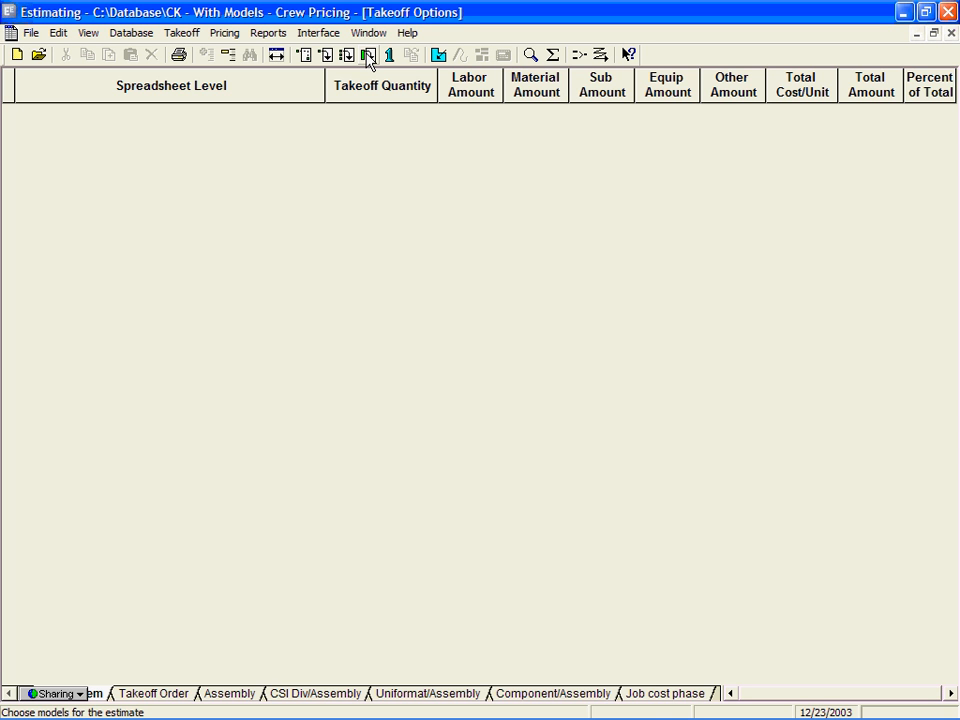
pyautogui.click(305, 57)
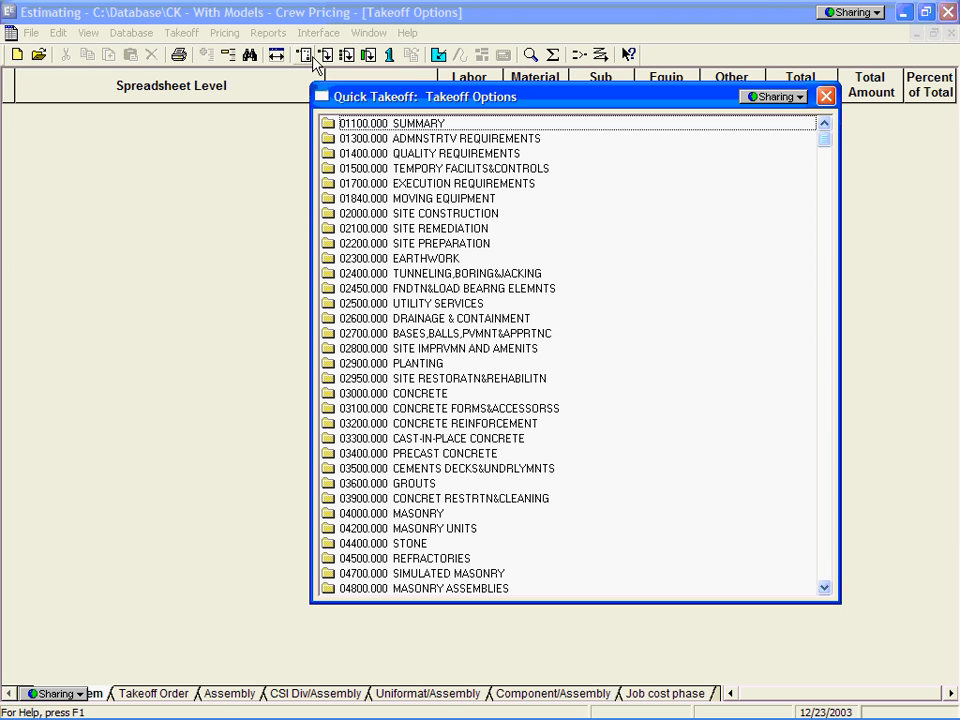
# Take off ready-mix concrete items 0100 (2500 psi) and 0150 (3000 psi) from phase 03310.220 under Cast-in-Place Concrete.
pyautogui.doubleClick(441, 438)
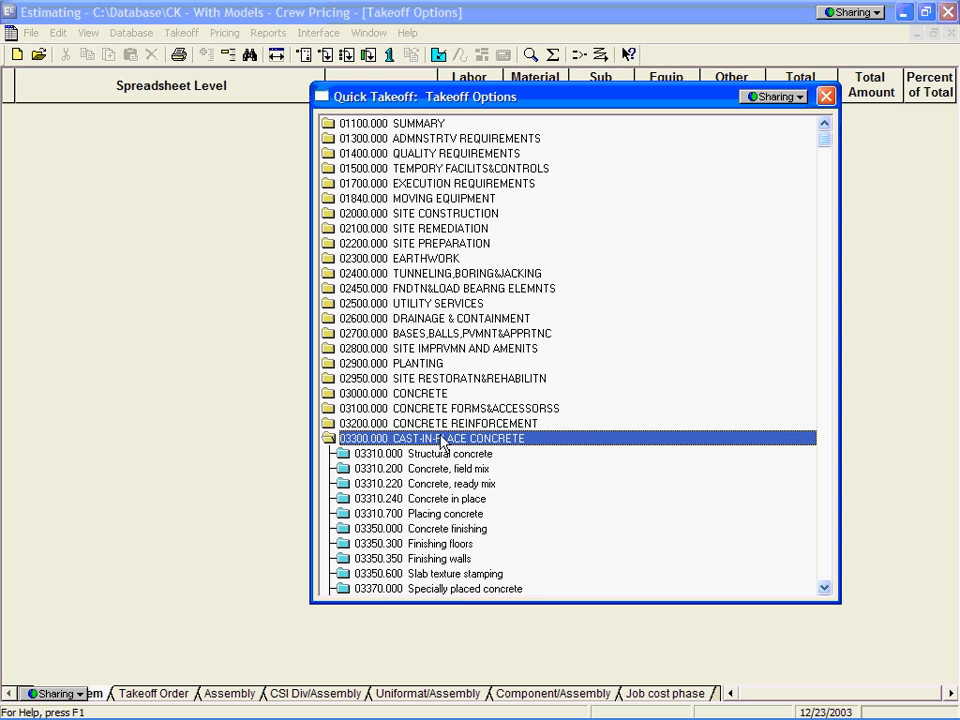
pyautogui.click(437, 484)
pyautogui.doubleClick(437, 485)
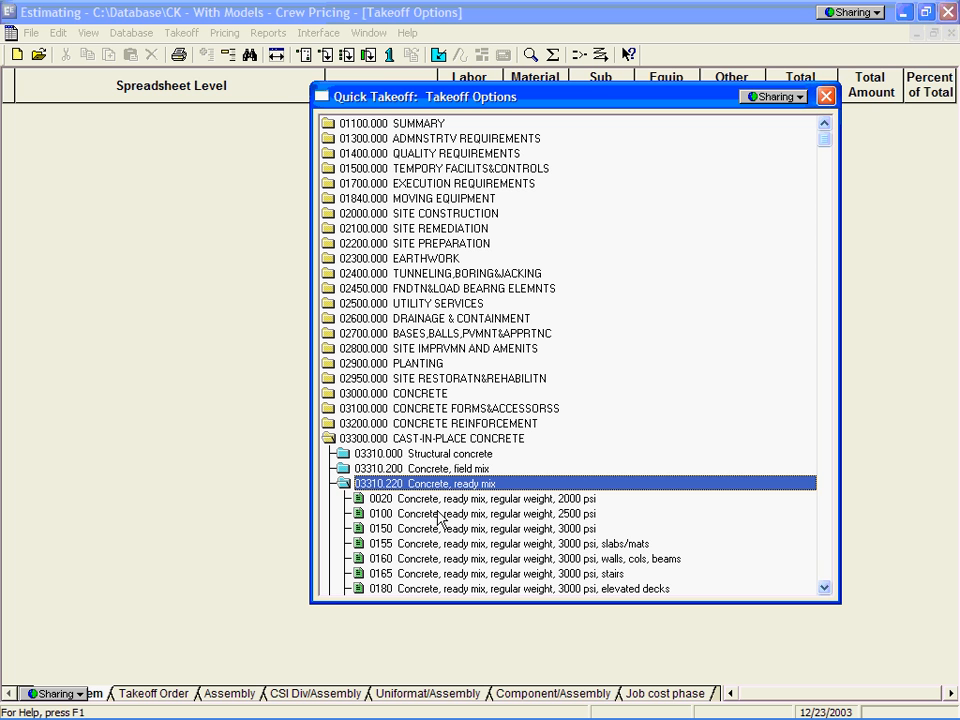
pyautogui.click(438, 514)
pyautogui.doubleClick(438, 514)
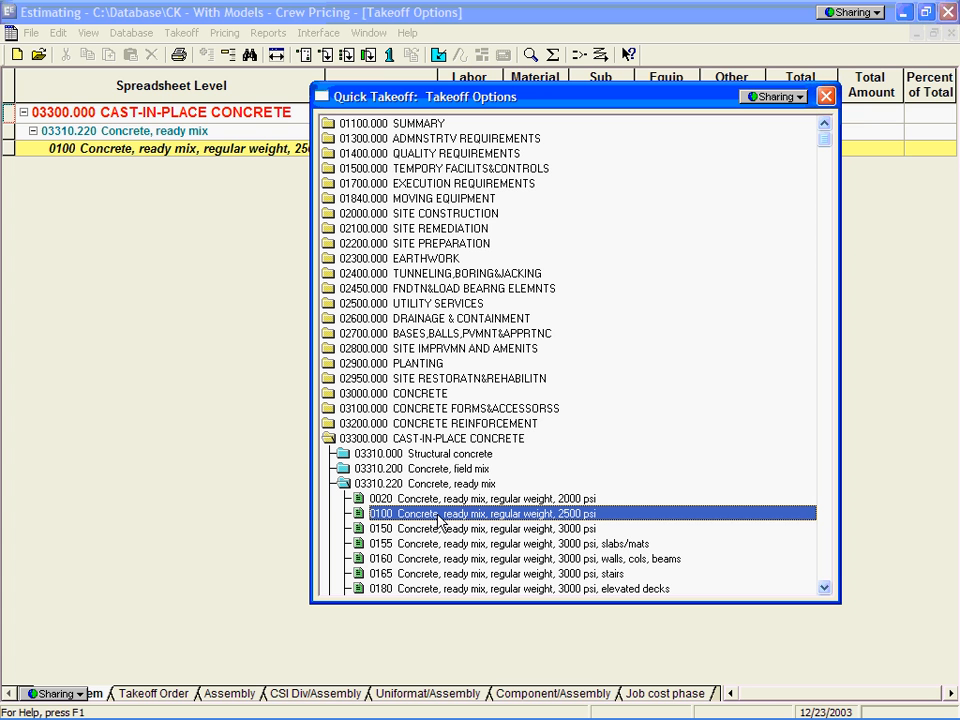
pyautogui.click(438, 529)
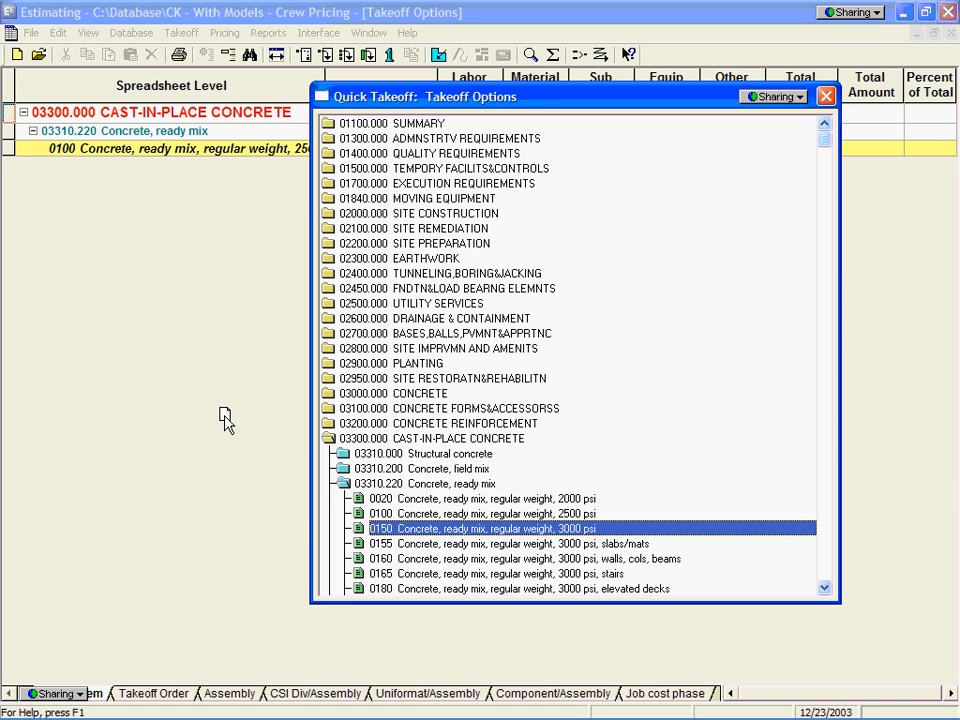
pyautogui.moveTo(224, 418); pyautogui.dragTo(224, 418)
# Add ready-mix concrete items 0100, 0150, 0160 and 0165 to the estimate together as one multiple selection.
pyautogui.click(370, 514)
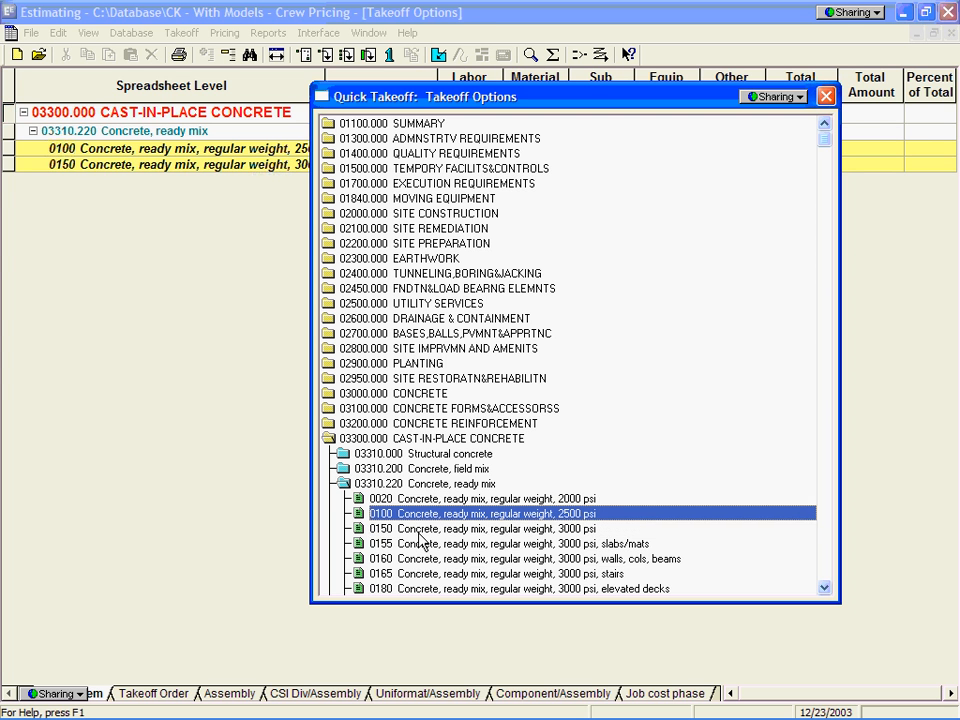
pyautogui.keyDown('ctrl'); pyautogui.click(420, 529); pyautogui.keyUp('ctrl')
pyautogui.keyDown('ctrl'); pyautogui.click(420, 558); pyautogui.keyUp('ctrl')
pyautogui.keyDown('ctrl'); pyautogui.click(420, 573); pyautogui.keyUp('ctrl')
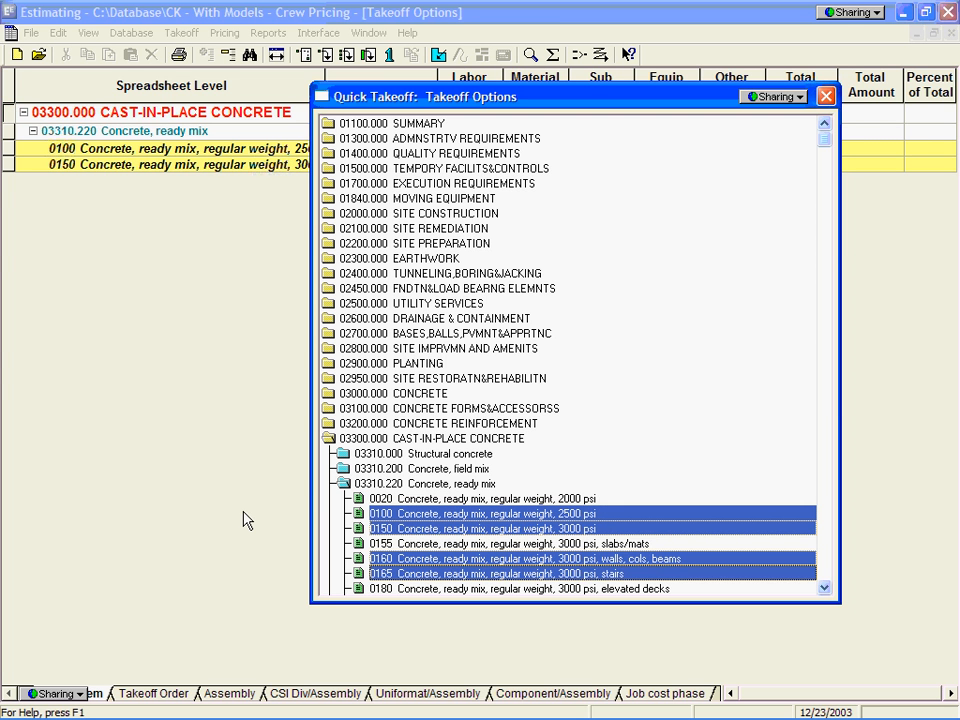
pyautogui.moveTo(243, 512); pyautogui.dragTo(243, 512)
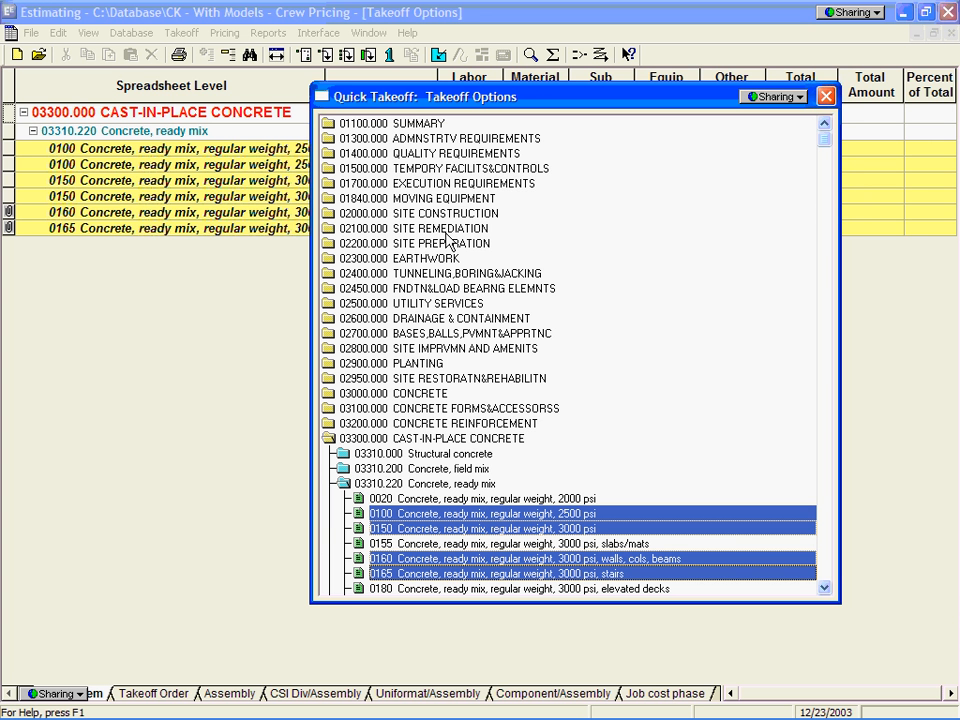
# Sort the takeoff list by description, find "Flag", add the 25' high tapered aluminum ground-set flagpole, and close Quick Takeoff.
pyautogui.click(438, 484)
pyautogui.rightClick(436, 216)
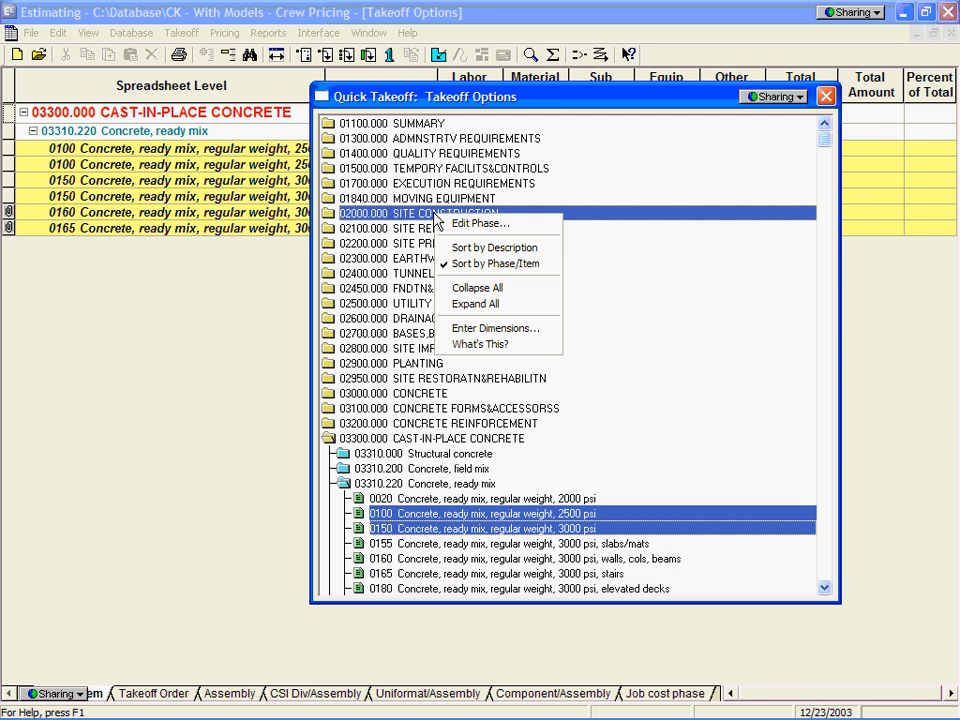
pyautogui.click(458, 248)
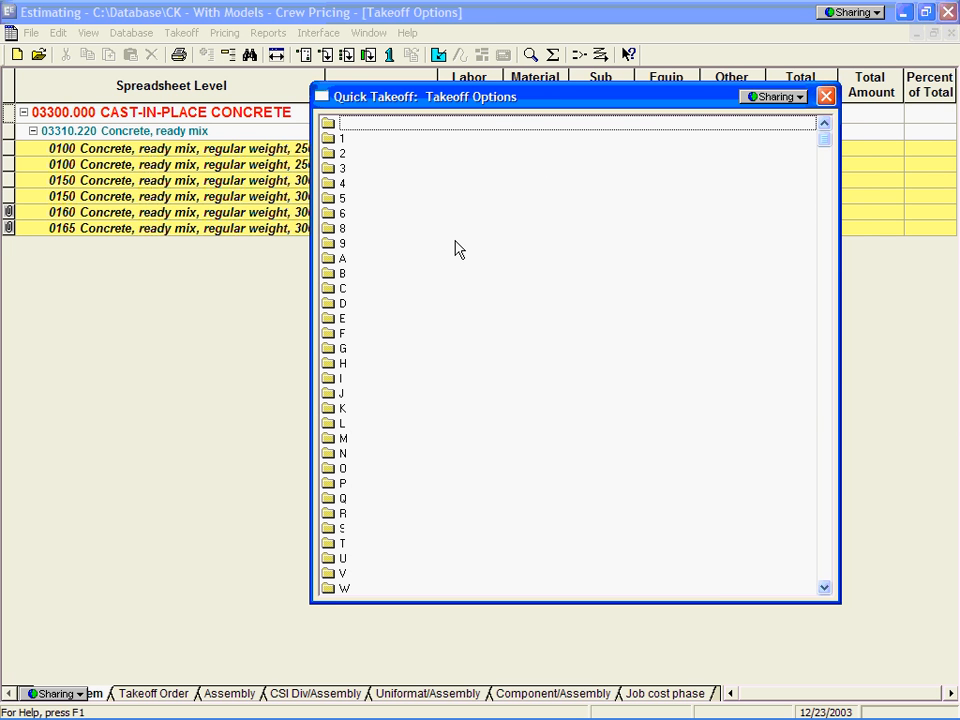
pyautogui.write('f')
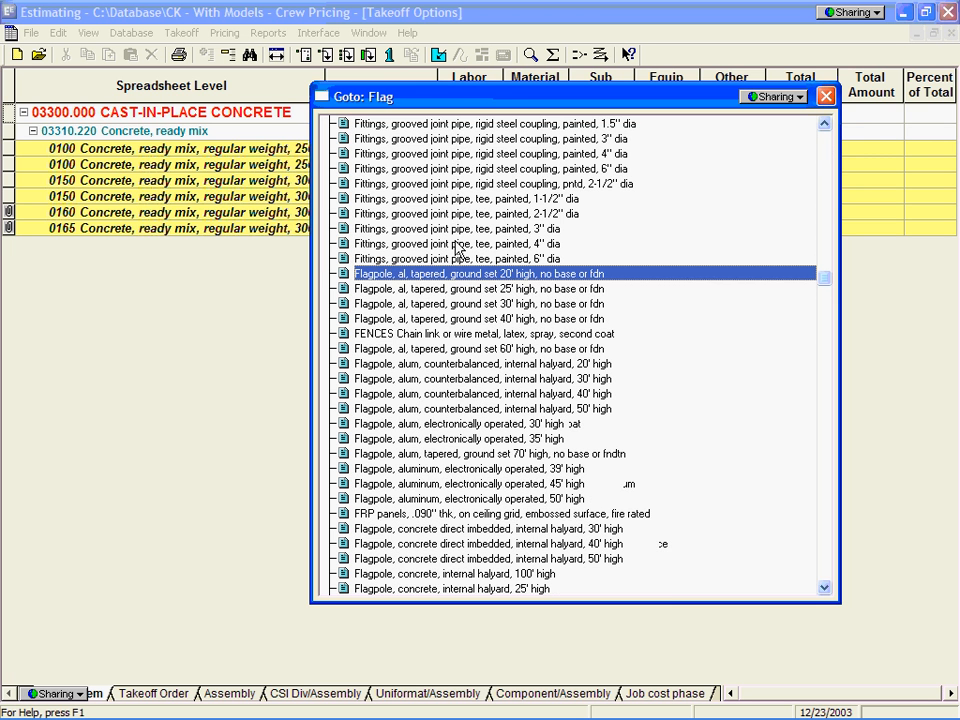
pyautogui.click(397, 290)
pyautogui.moveTo(397, 290); pyautogui.dragTo(238, 268)
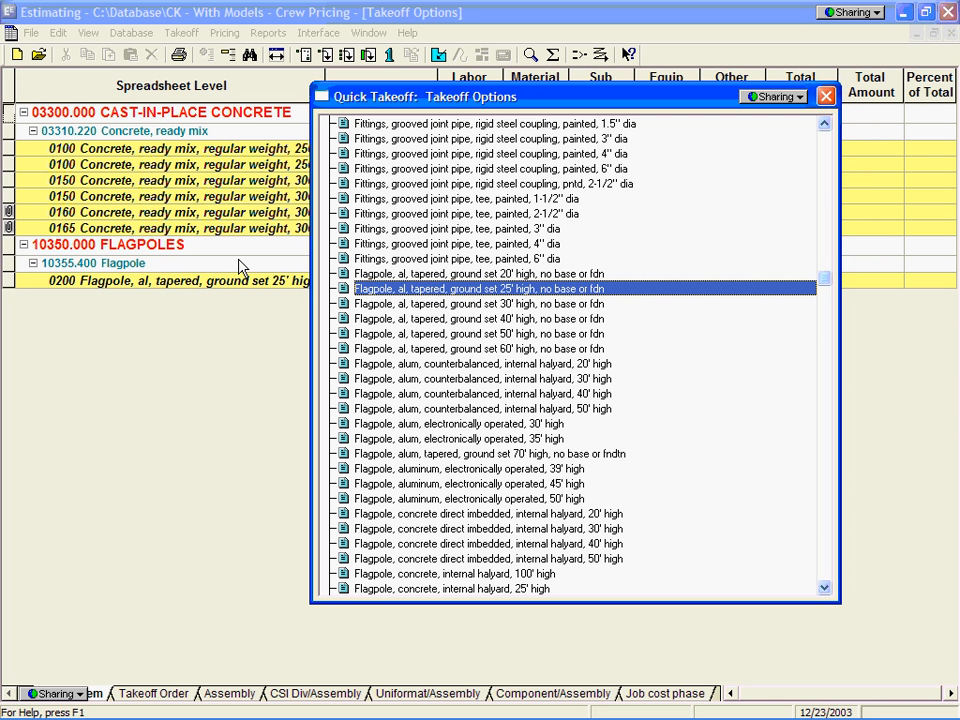
pyautogui.click(825, 97)
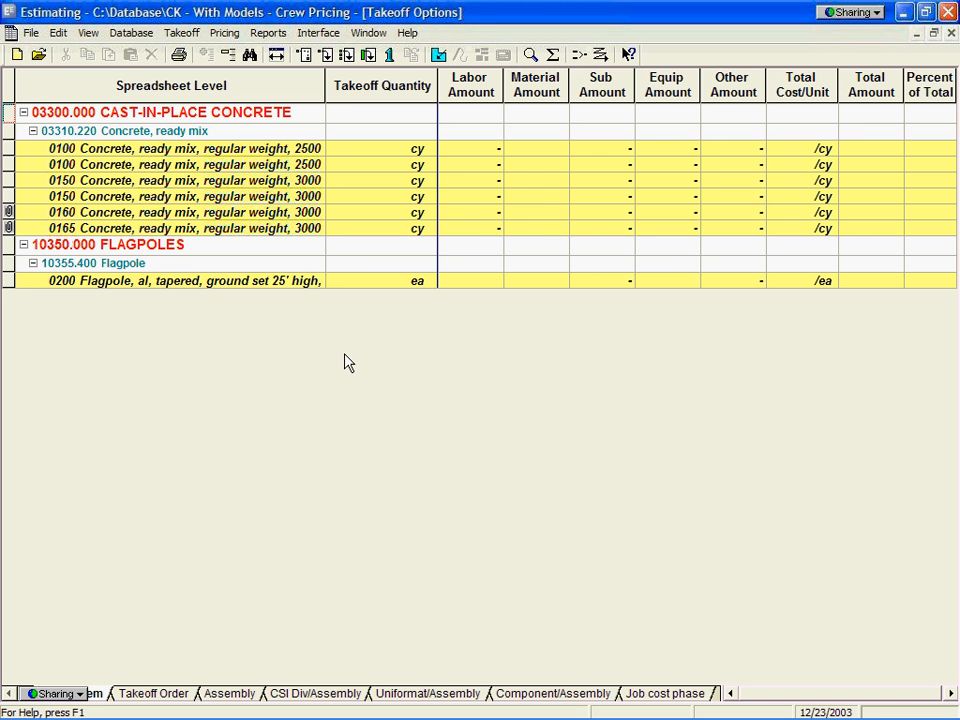
# Set the takeoff quantity of the first 0100 ready-mix concrete item to 11 cy.
pyautogui.click(381, 150)
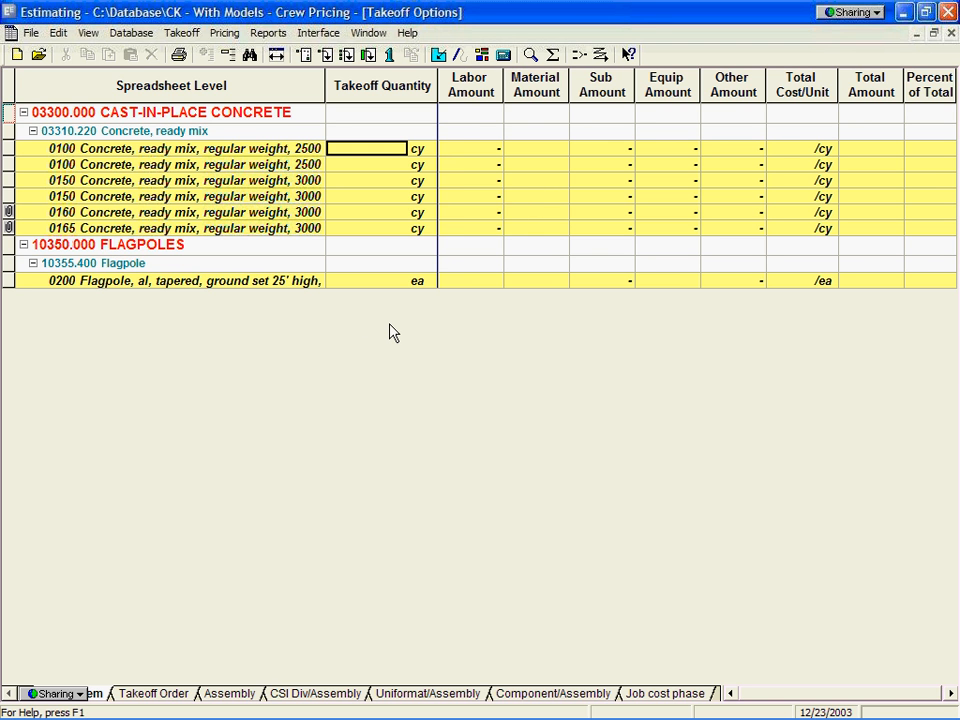
pyautogui.write('1')
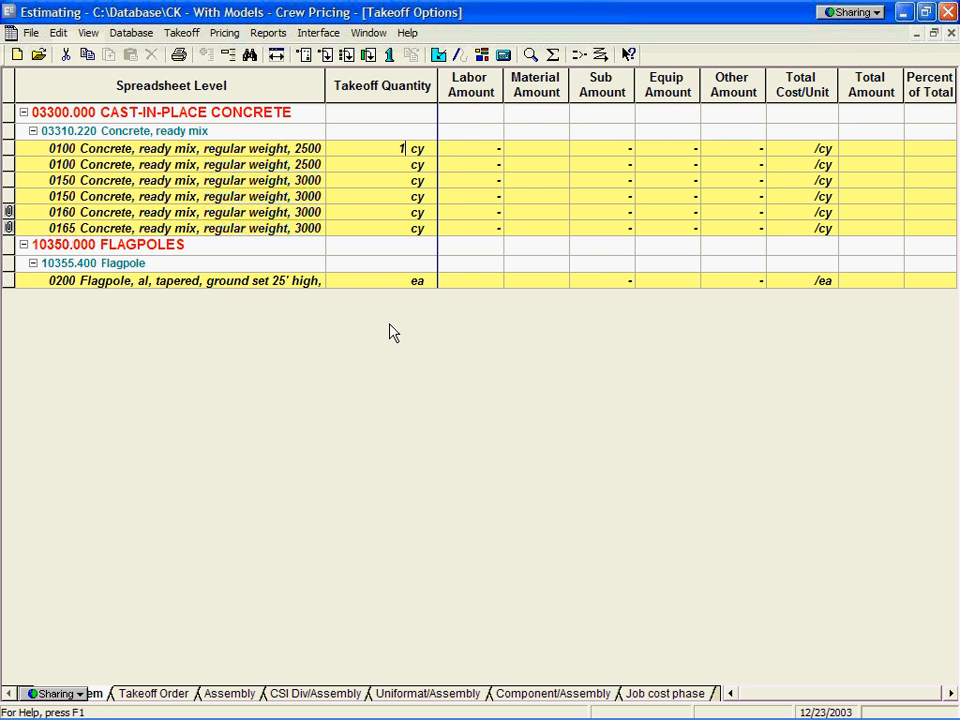
pyautogui.write('1')
pyautogui.press('Return')
pyautogui.press('Tab')
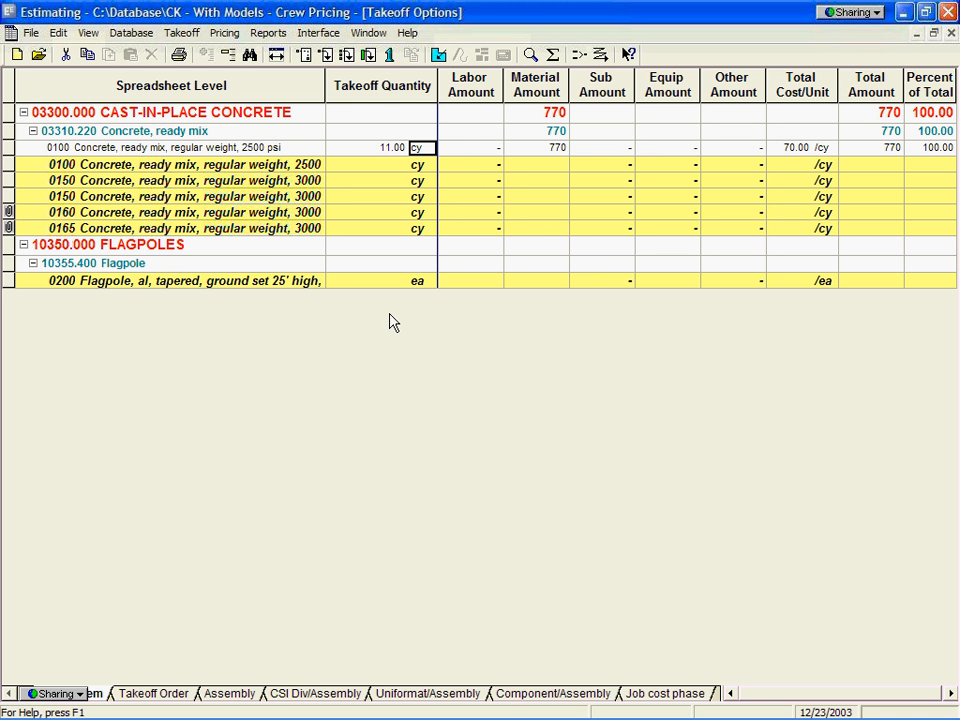
# Calculate the second 0100 concrete item's quantity with the Vol CY formula, using length 25, width 15 and depth .5 feet.
pyautogui.click(389, 168)
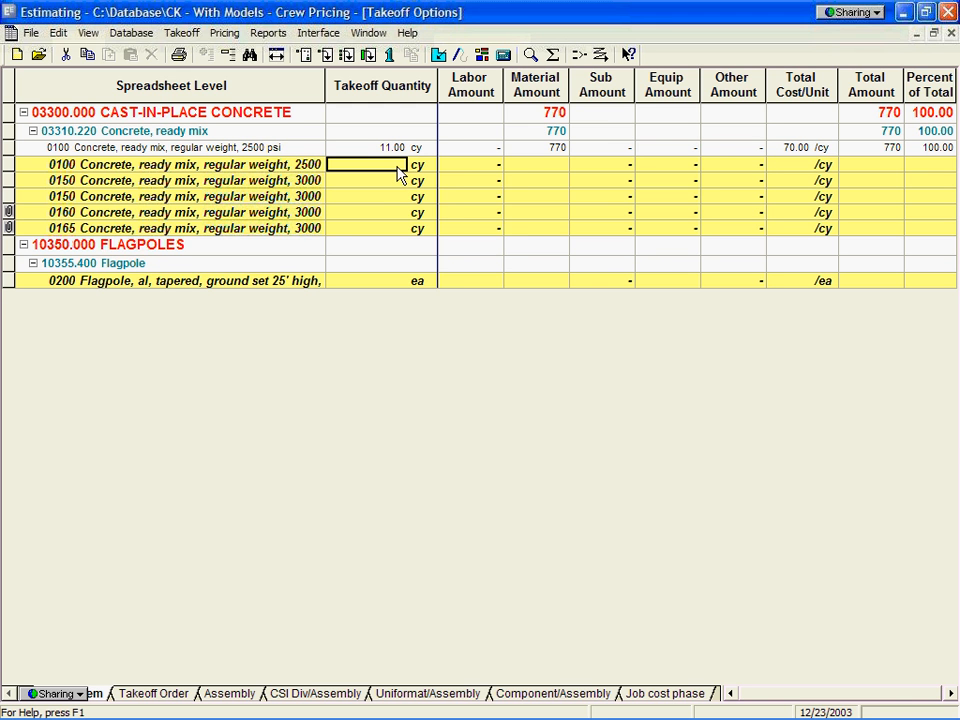
pyautogui.rightClick(395, 174)
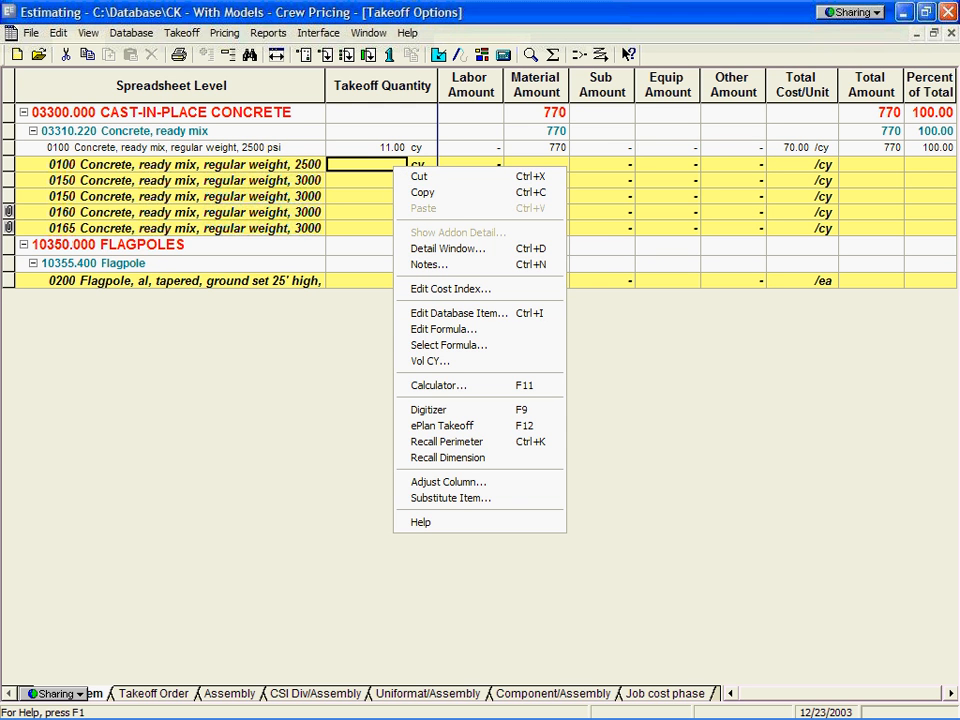
pyautogui.click(448, 362)
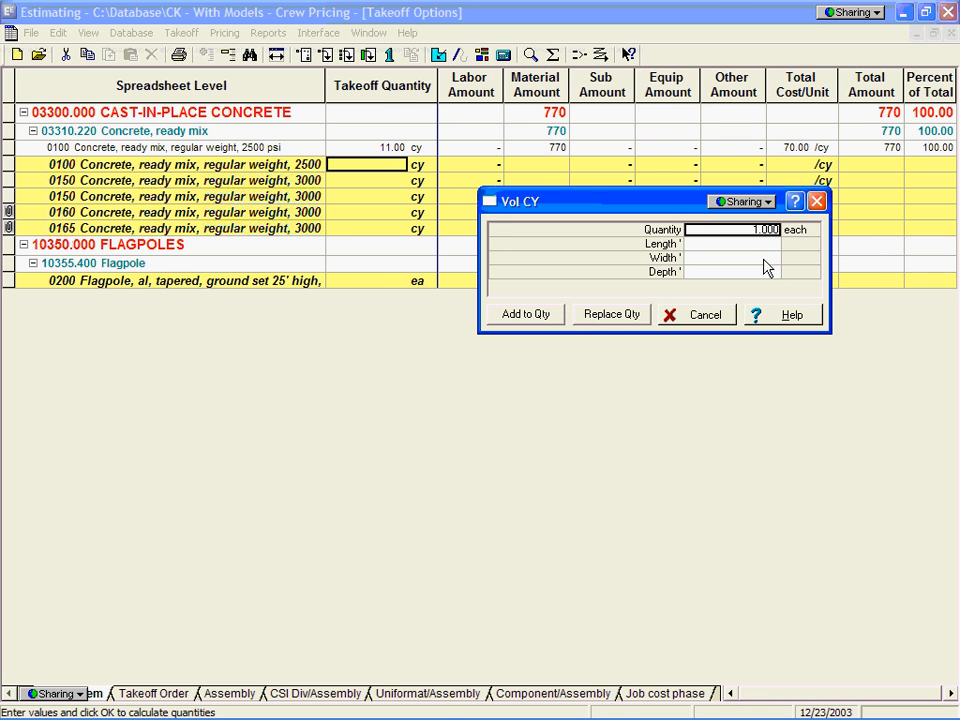
pyautogui.press('Tab')
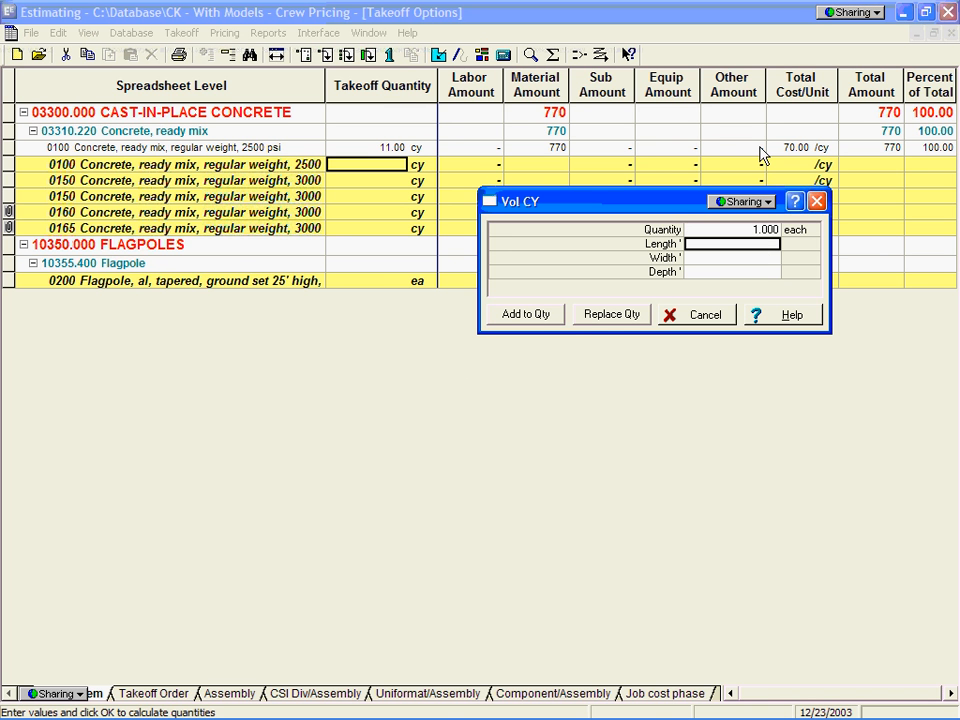
pyautogui.write('25')
pyautogui.press('Tab')
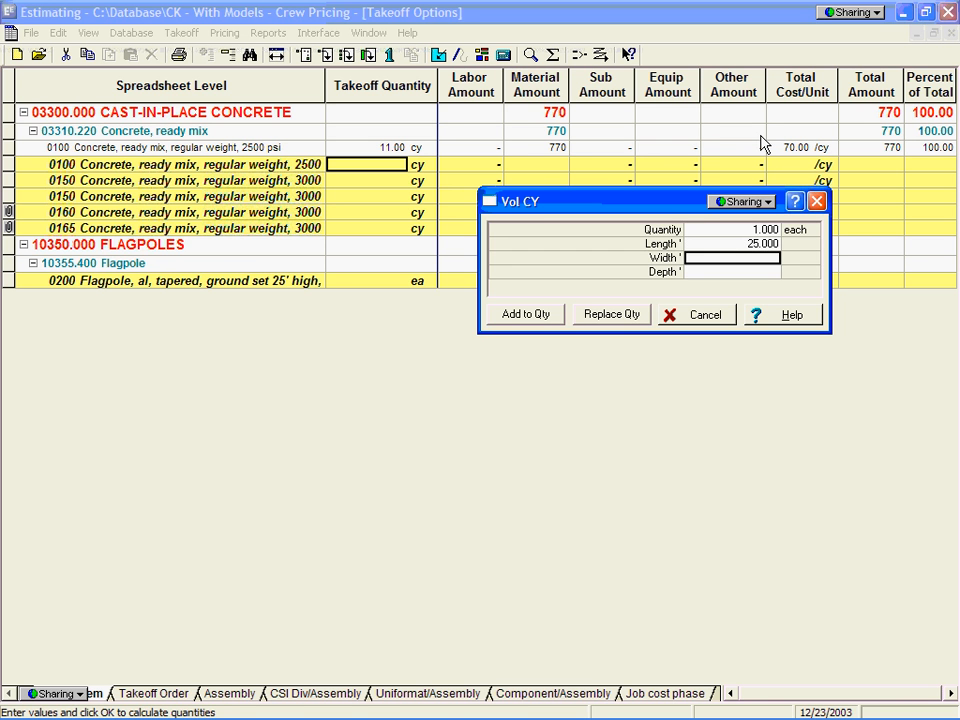
pyautogui.write('15')
pyautogui.press('Tab')
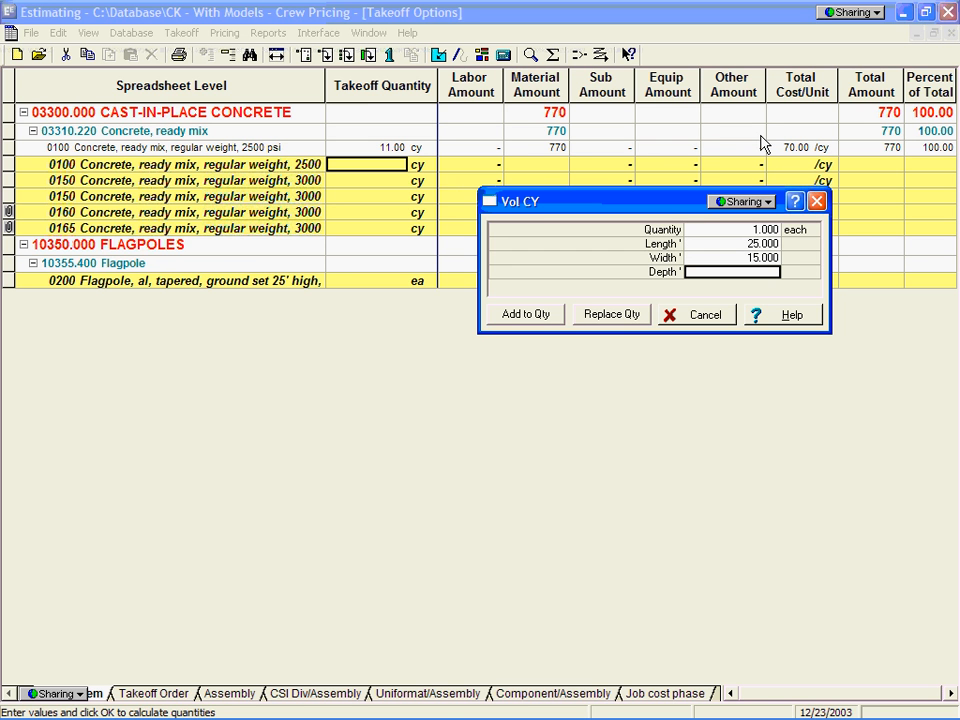
pyautogui.write('.5')
pyautogui.press('Tab')
pyautogui.press('Return')
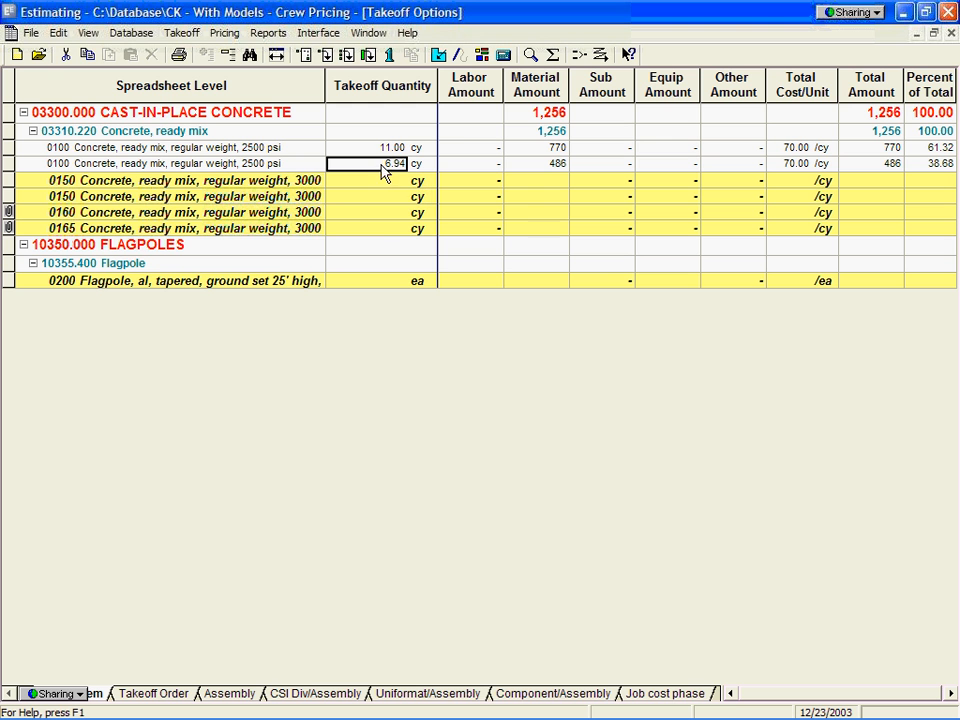
# Fill the second 0100 item's takeoff quantity down to both 0150 items and the 0160 and 0165 concrete items.
pyautogui.moveTo(388, 180); pyautogui.dragTo(383, 222)
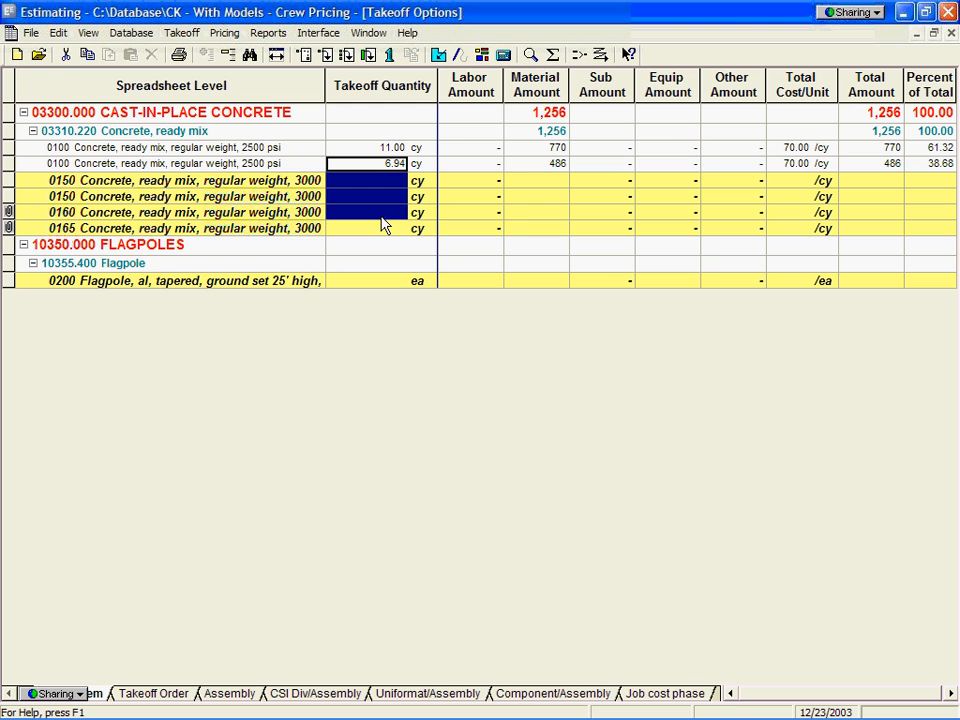
pyautogui.rightClick(379, 182)
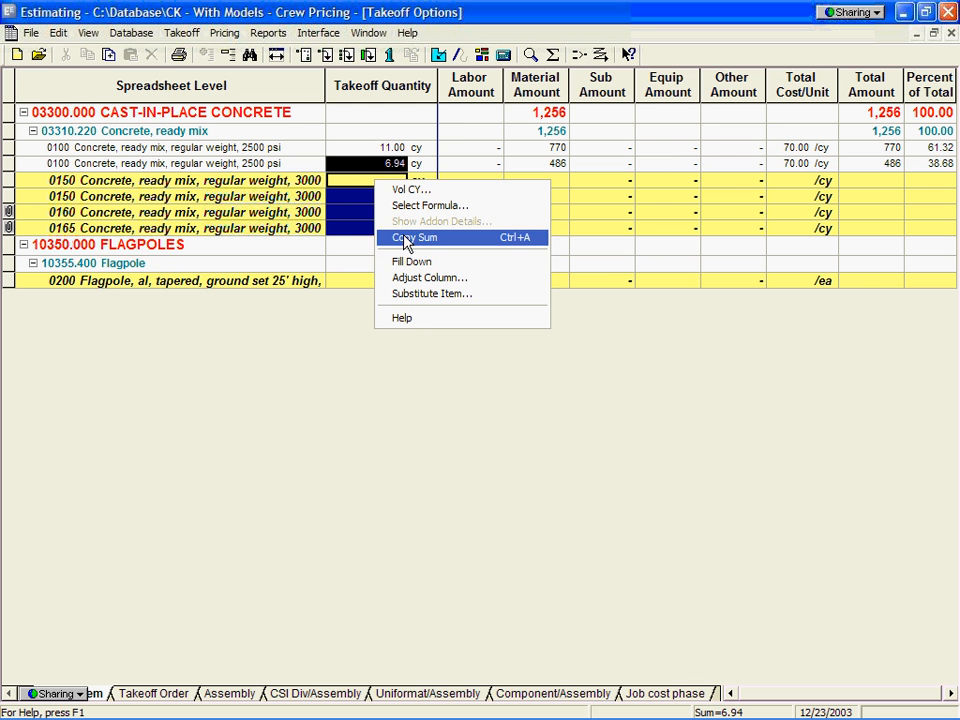
pyautogui.click(405, 261)
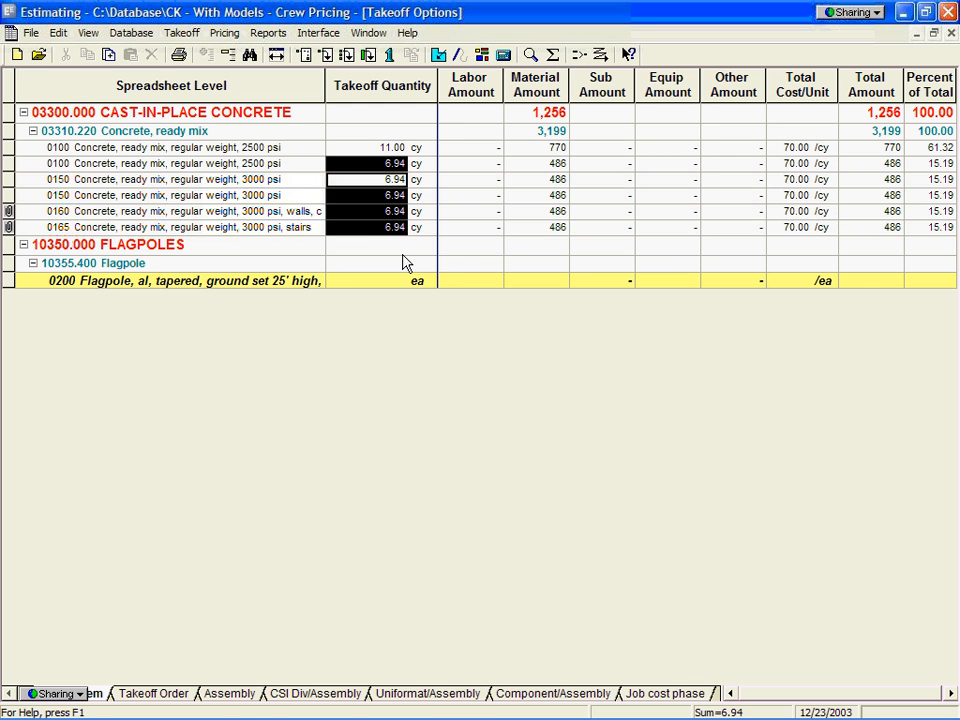
# Set the takeoff quantity of the 25' flagpole item to 2 ea.
pyautogui.click(393, 281)
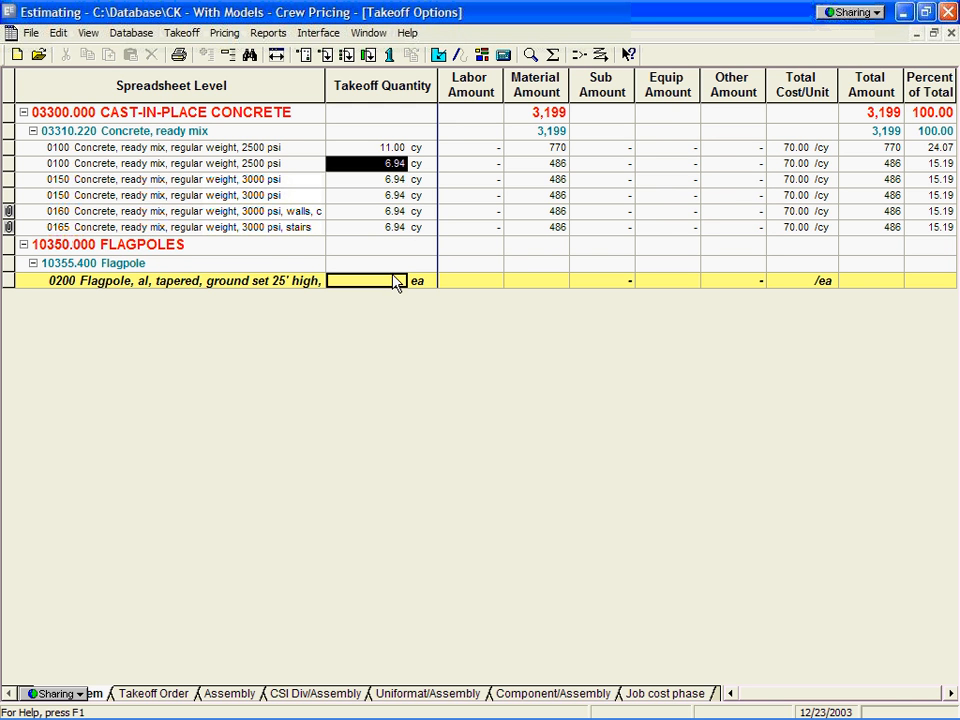
pyautogui.write('2')
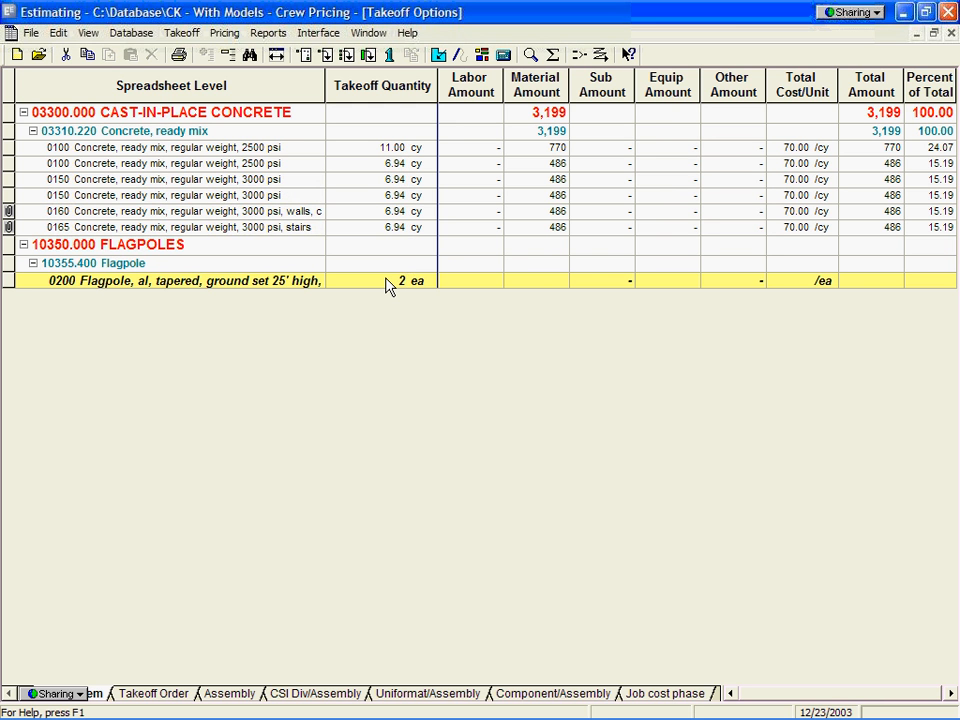
pyautogui.press('Tab')
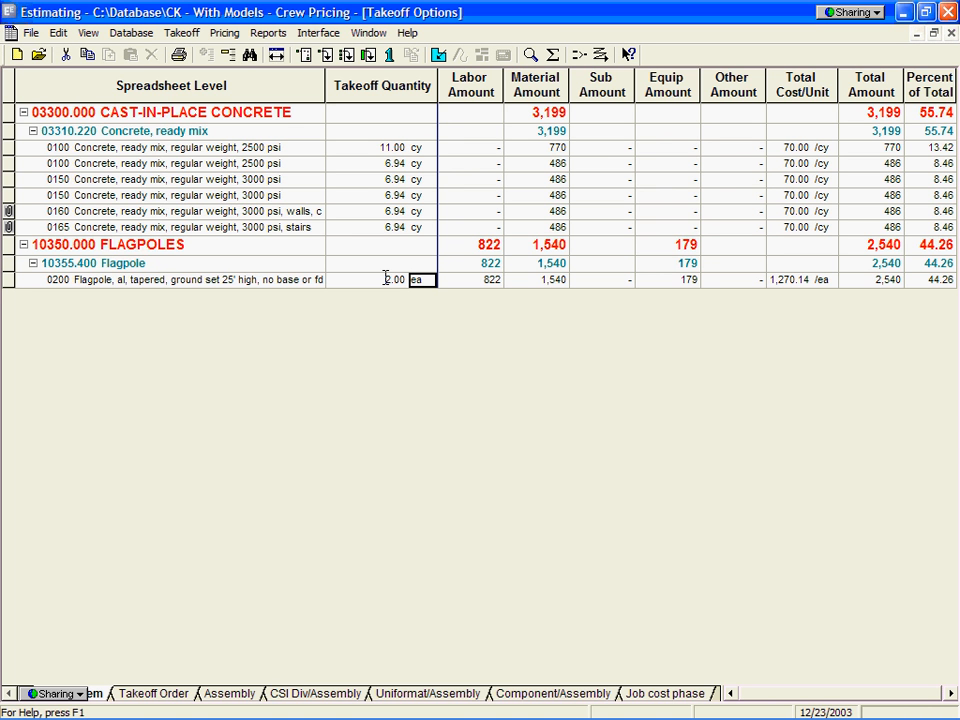
# Open the flagpole item's detail window and examine its material order quantity and unit price.
pyautogui.click(300, 283)
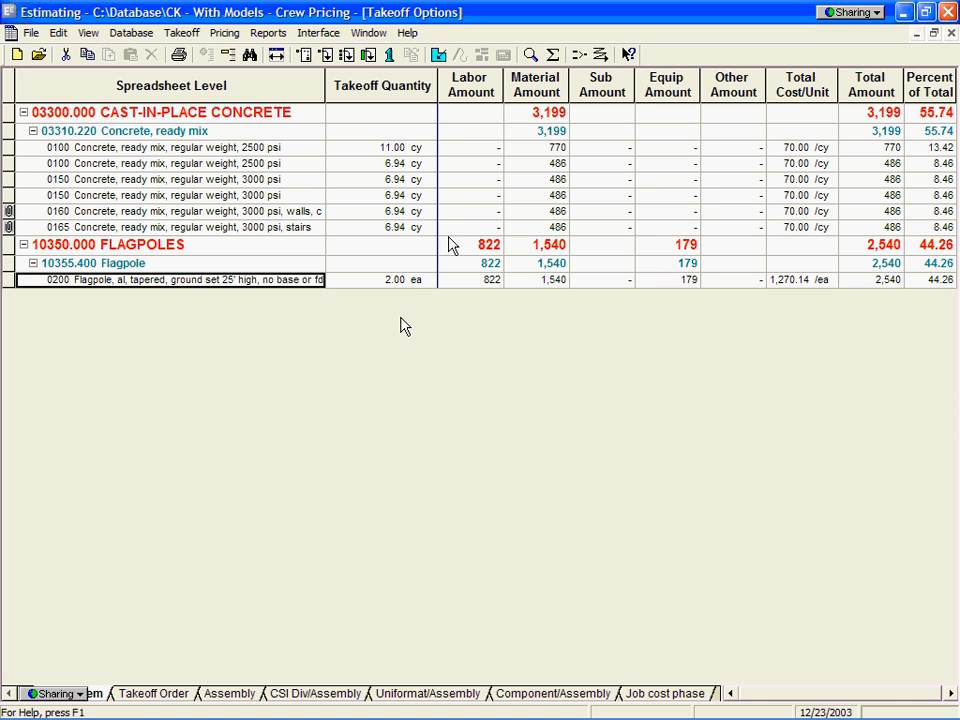
pyautogui.click(531, 56)
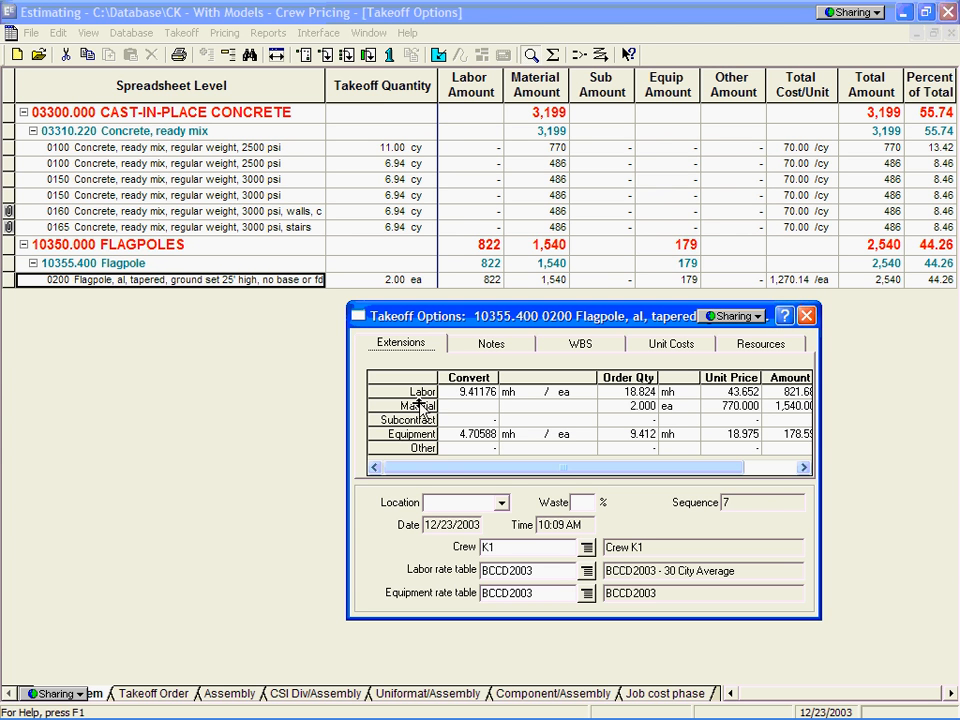
pyautogui.click(646, 408)
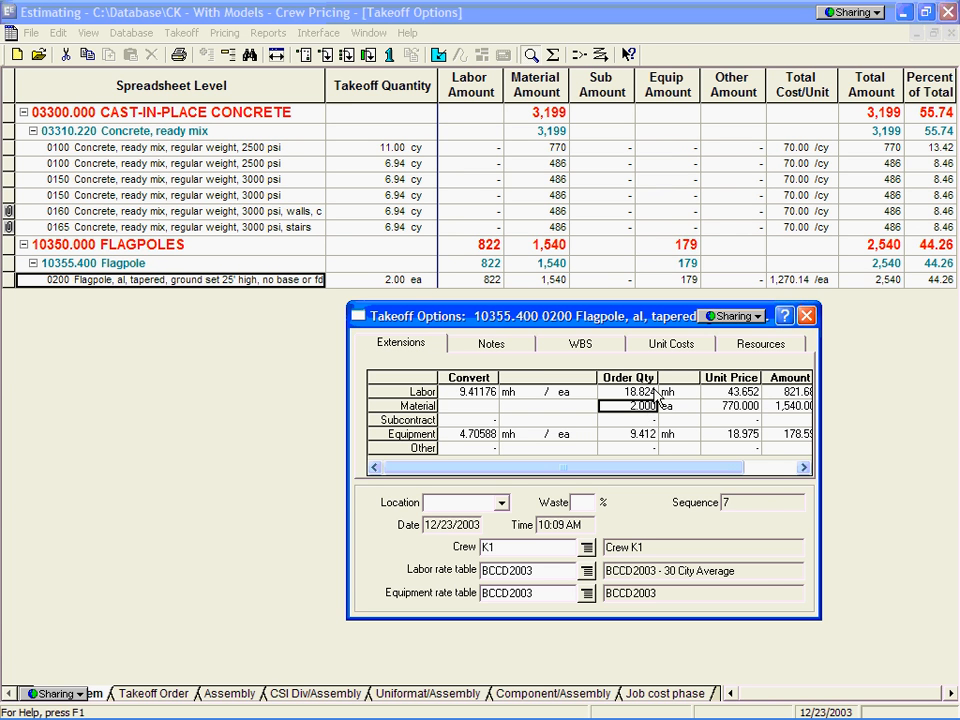
pyautogui.click(731, 408)
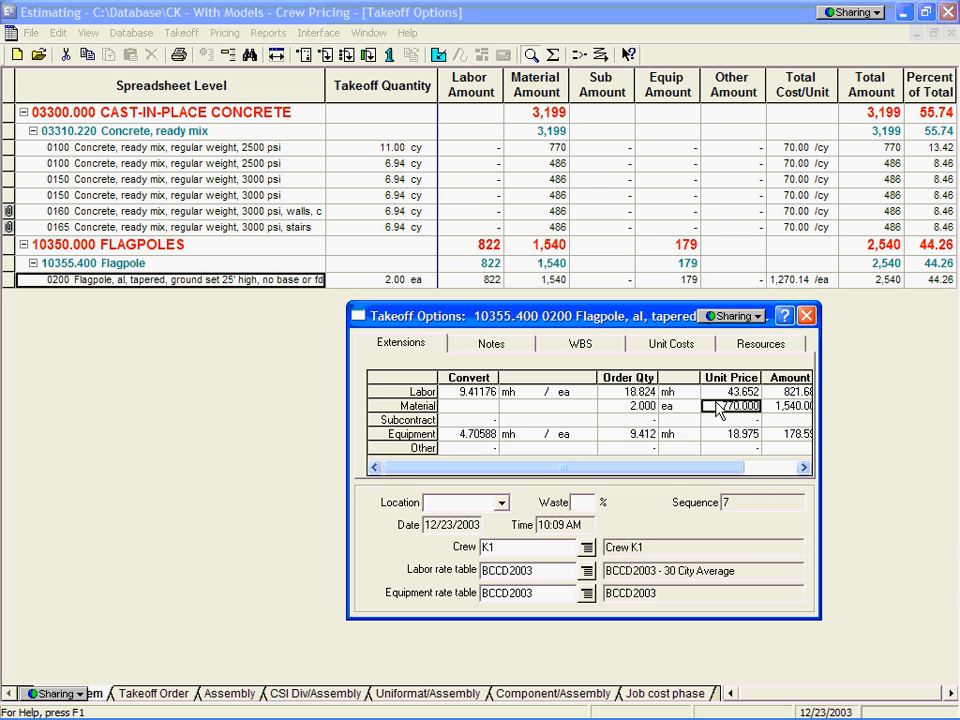
# Close the flagpole's detail window and start an assembly takeoff of 03330 Slabs (On Grade & Mat) from the 03000 CONCRETE group.
pyautogui.click(806, 315)
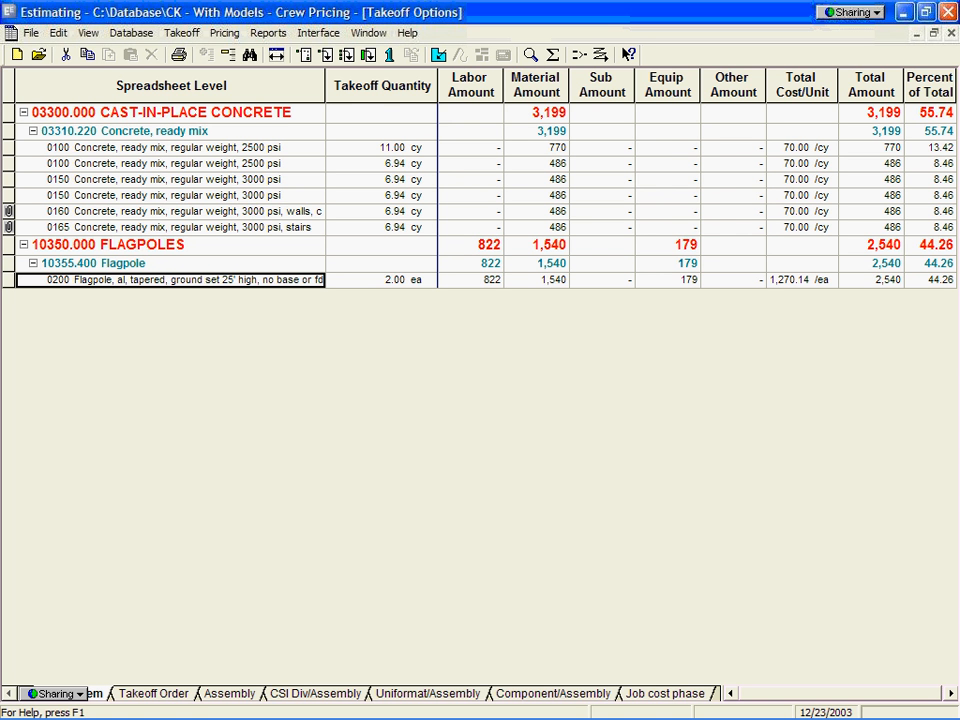
pyautogui.click(347, 56)
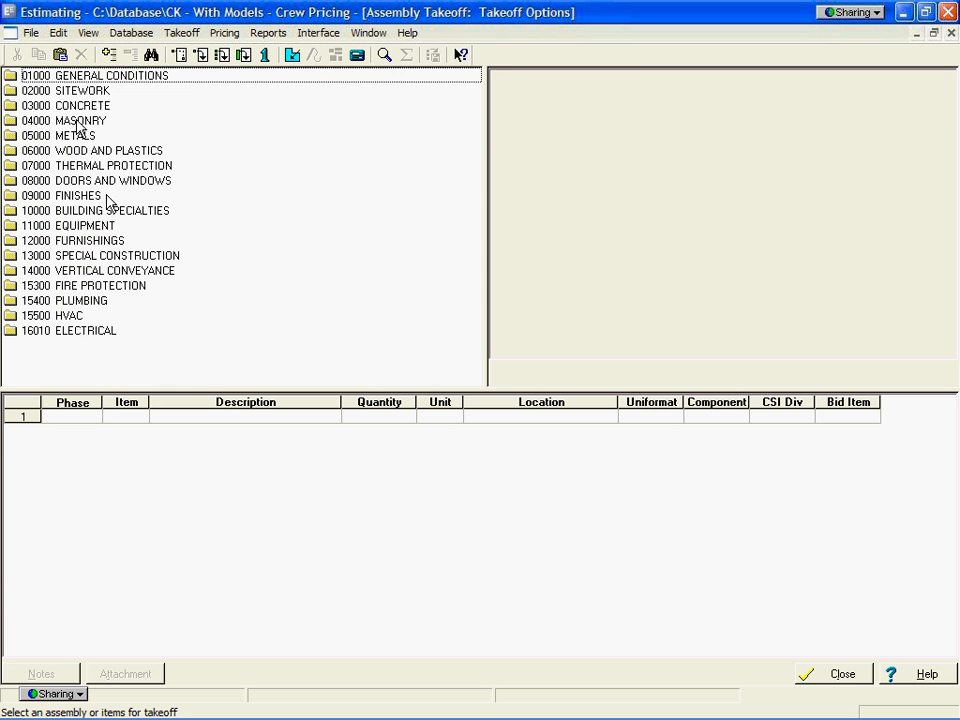
pyautogui.click(62, 106)
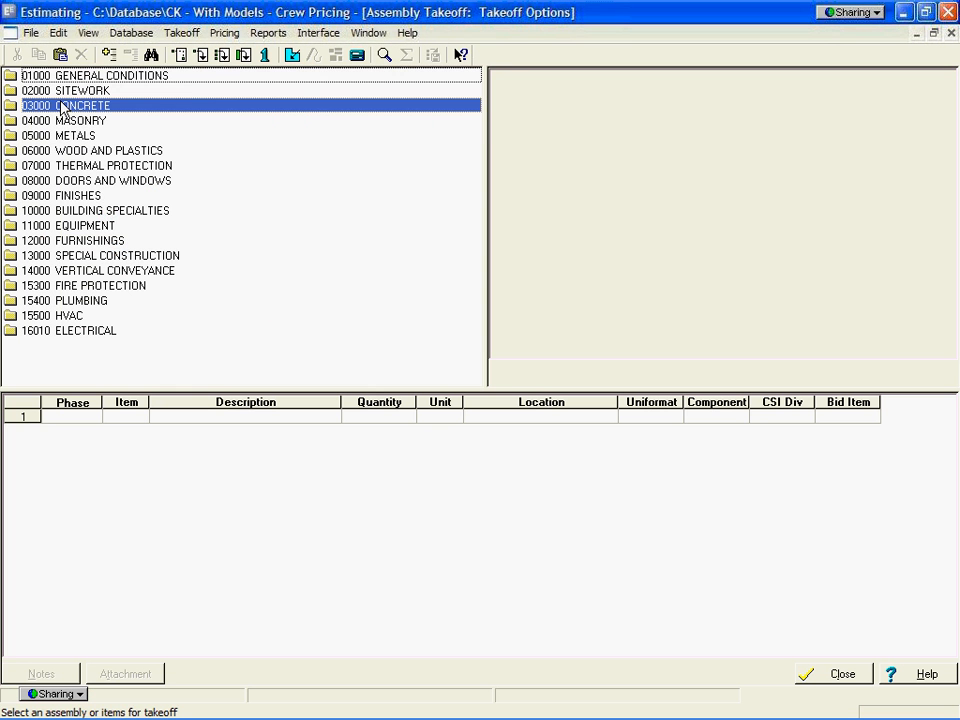
pyautogui.doubleClick(62, 106)
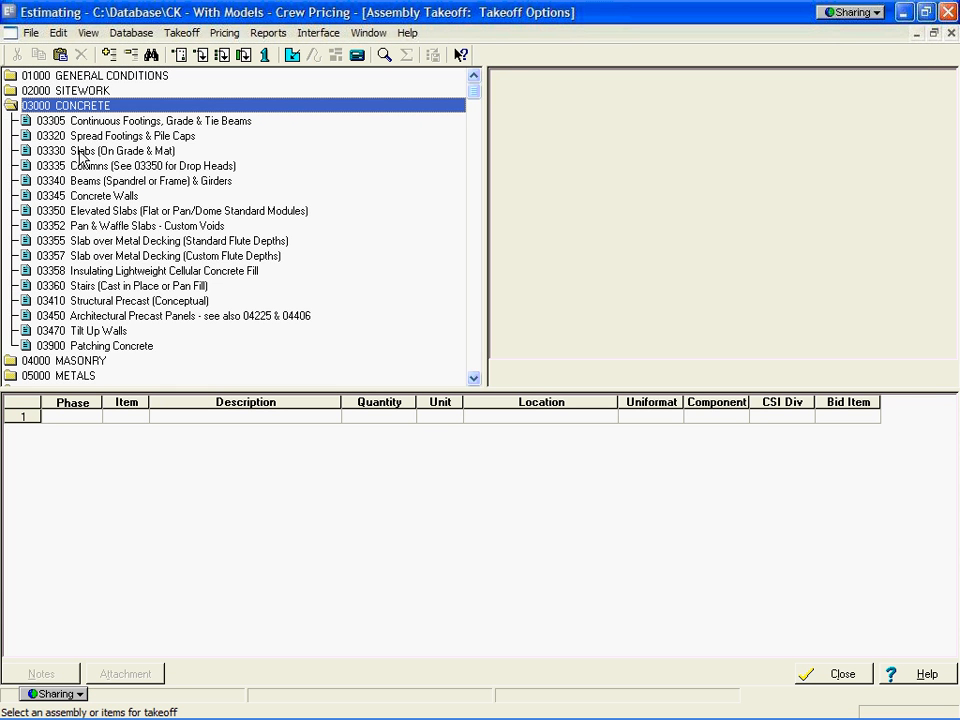
pyautogui.click(82, 152)
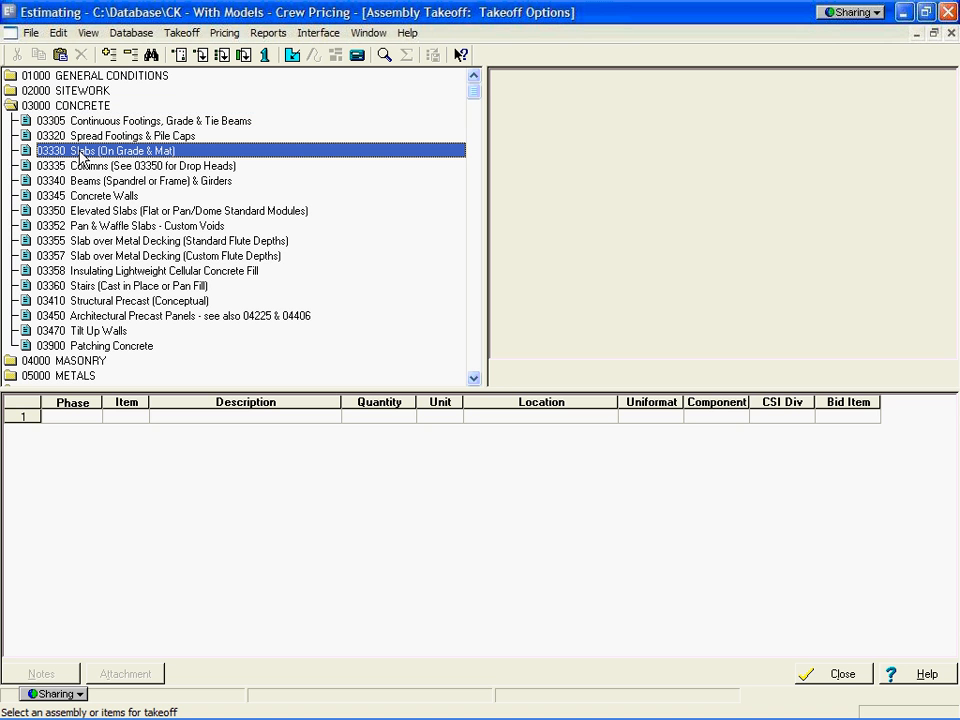
pyautogui.doubleClick(82, 152)
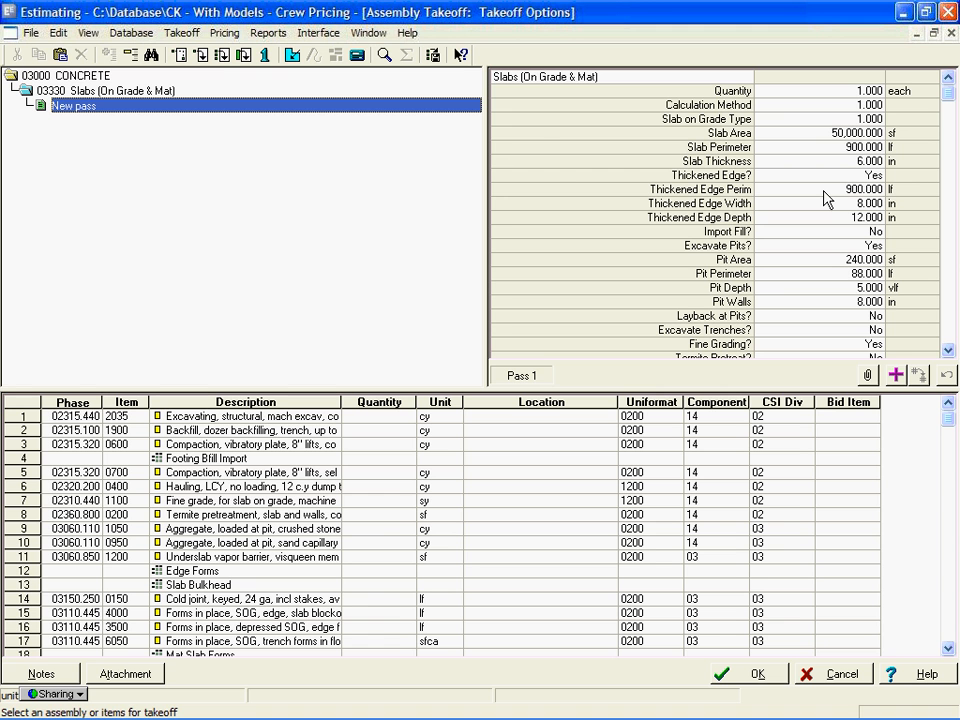
# Review the slab area, perimeter and thickness variables of the assembly and set Thickened Edge? to No.
pyautogui.click(855, 134)
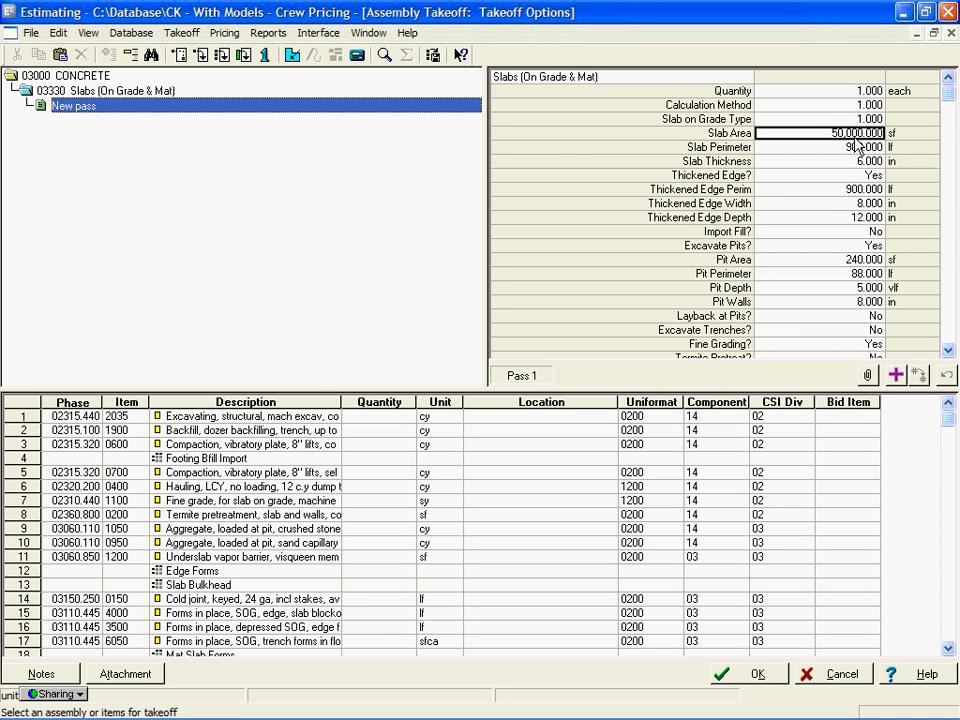
pyautogui.click(857, 146)
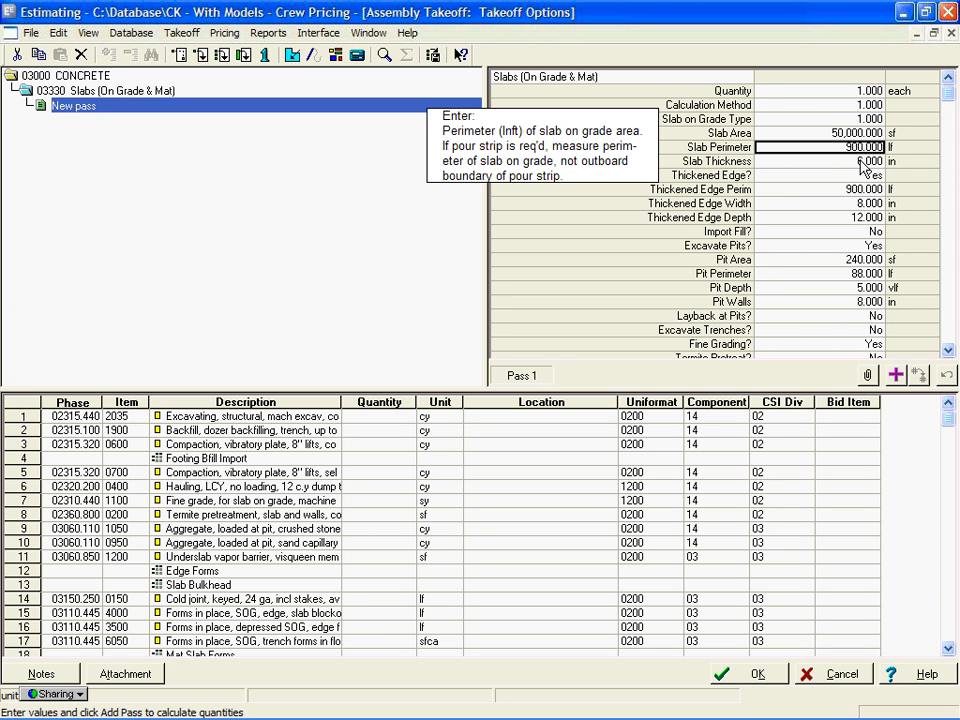
pyautogui.click(866, 162)
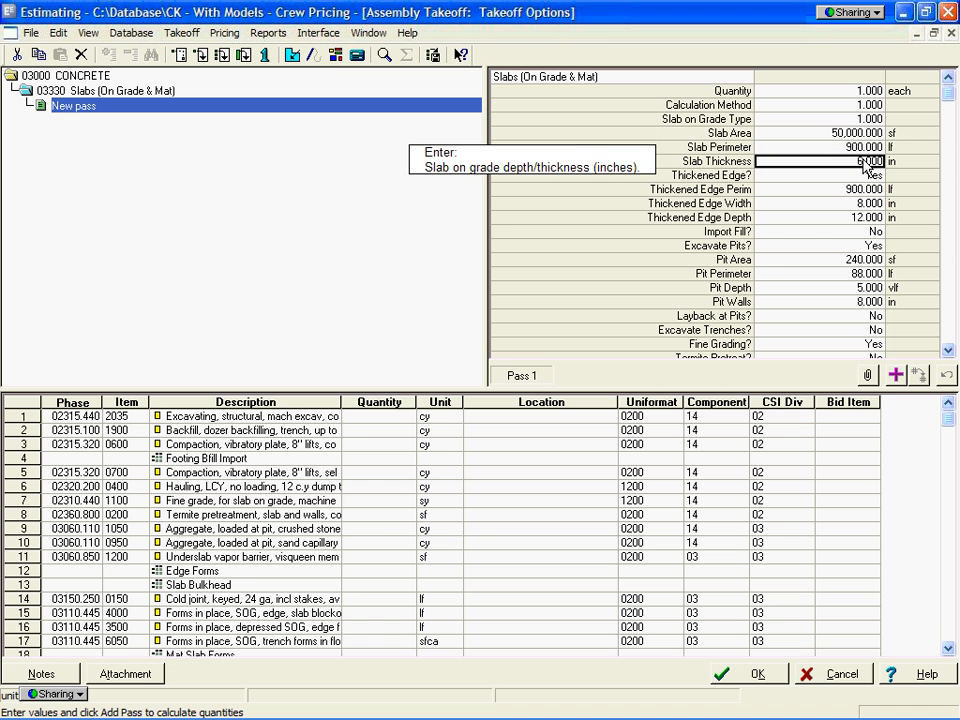
pyautogui.click(870, 175)
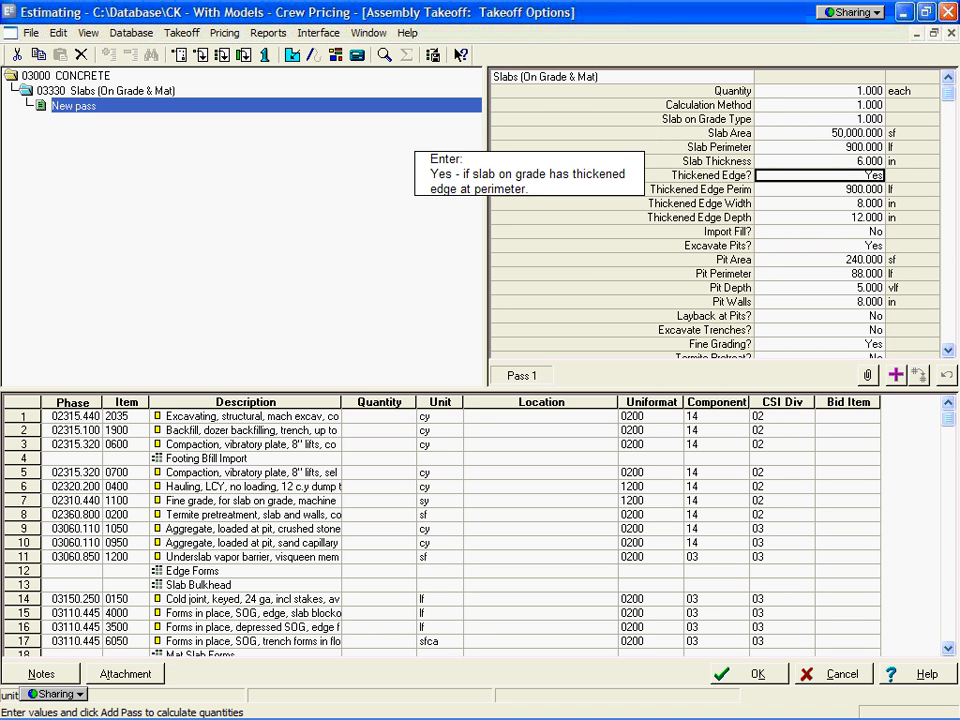
pyautogui.click(925, 91)
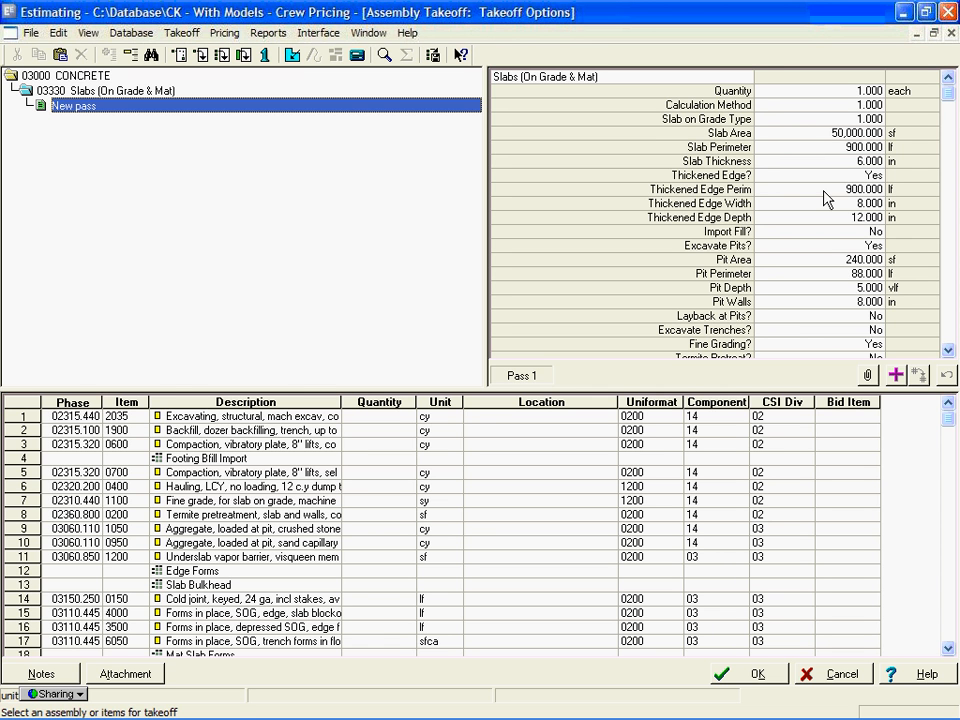
pyautogui.click(850, 175)
pyautogui.write('n')
pyautogui.click(928, 85)
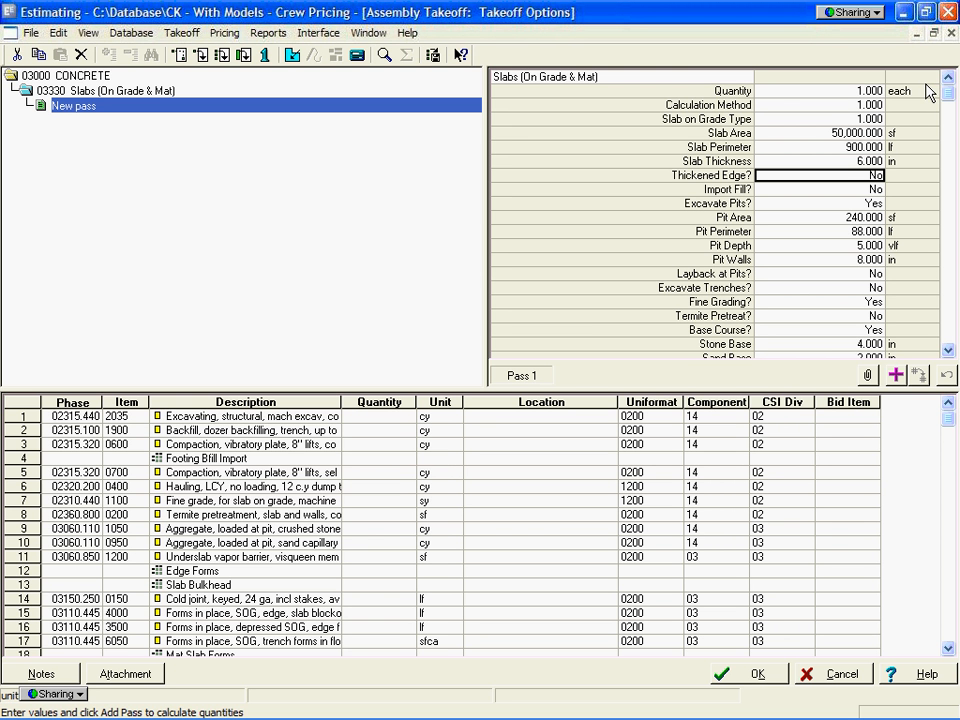
# Add the slab assembly pass to the estimate and close the assembly takeoff to review the spreadsheet from its first items.
pyautogui.click(895, 376)
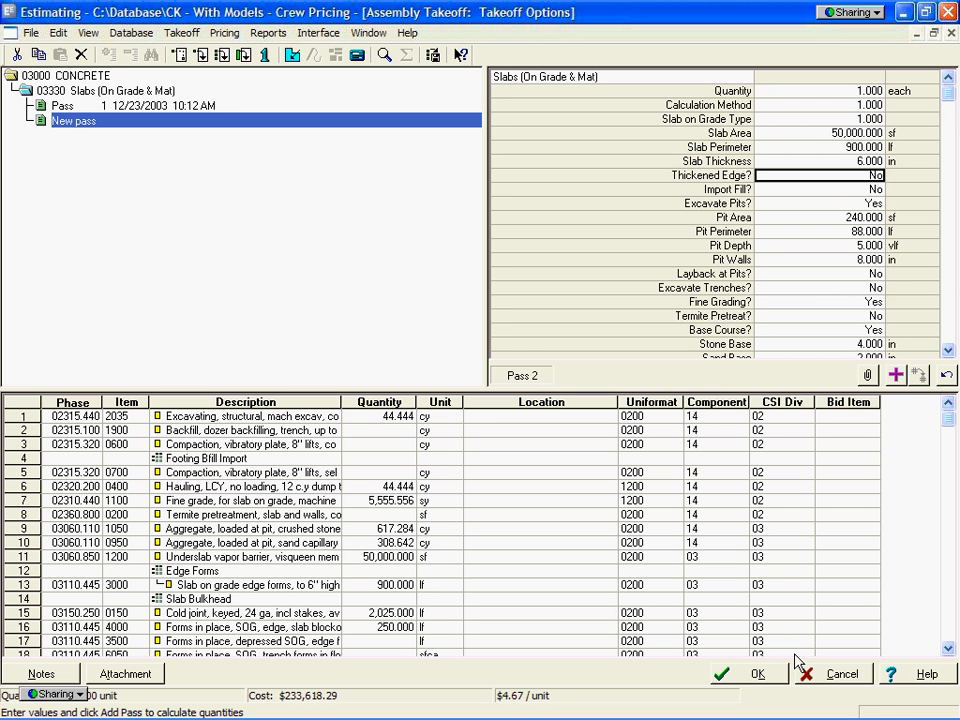
pyautogui.click(756, 683)
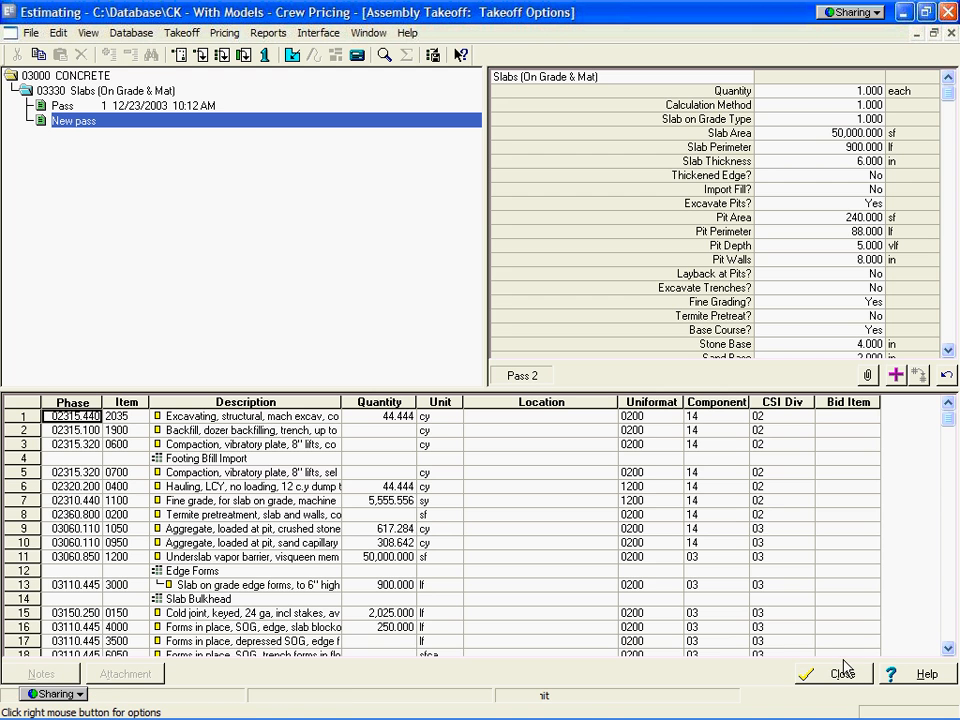
pyautogui.click(831, 673)
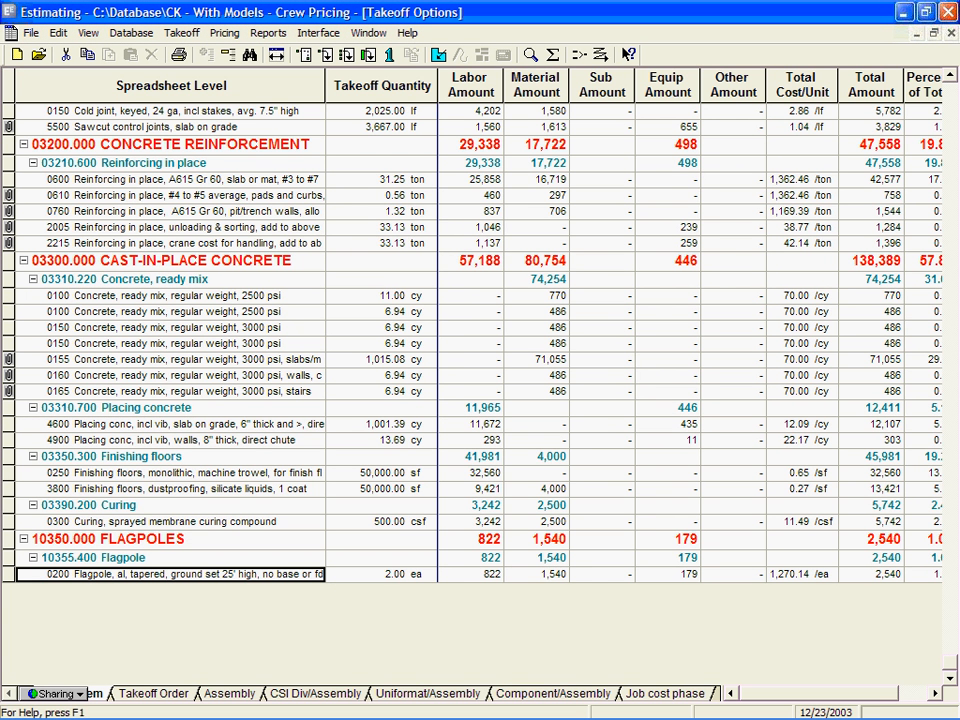
pyautogui.click(951, 91)
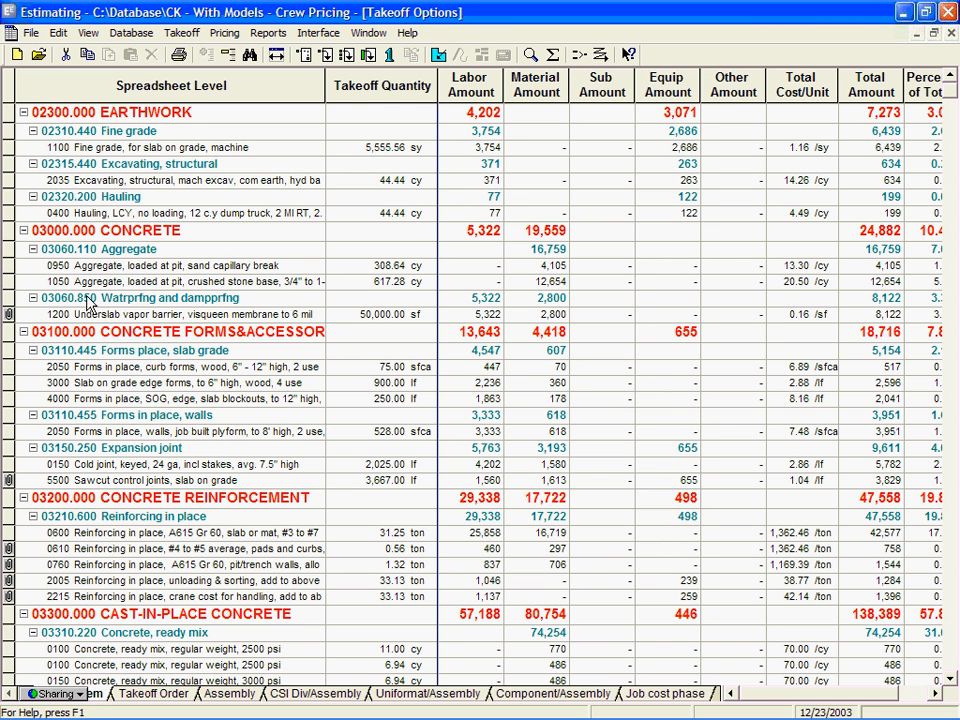
# Switch to the AG Parking Structure - Precast estimate and start a model takeoff with CONCEPT100B Parking Structure, Above Grade.
pyautogui.click(367, 33)
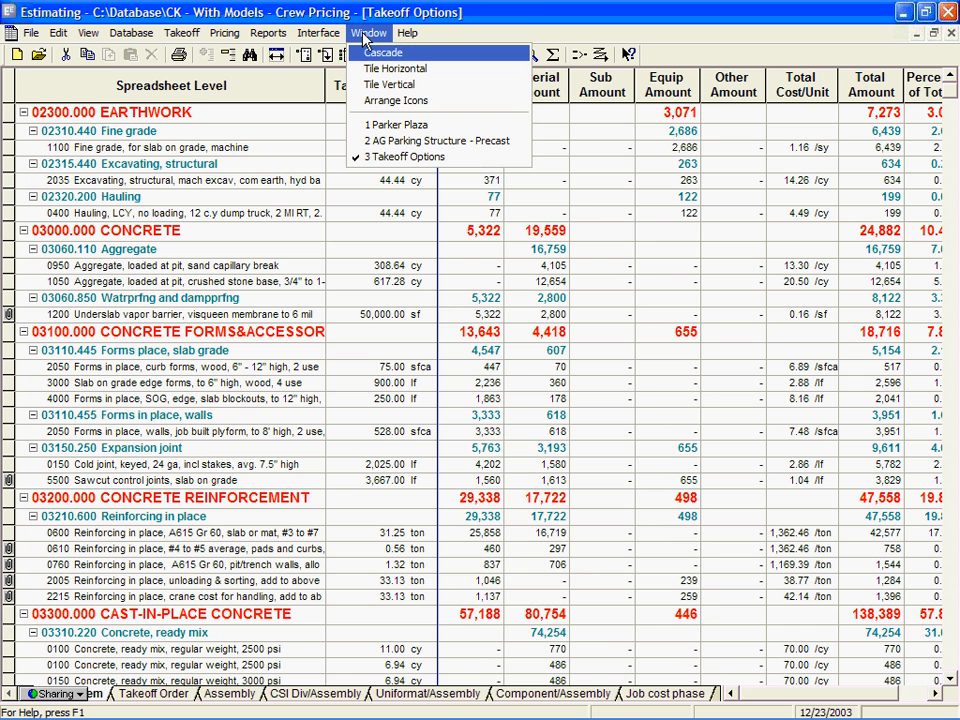
pyautogui.click(388, 143)
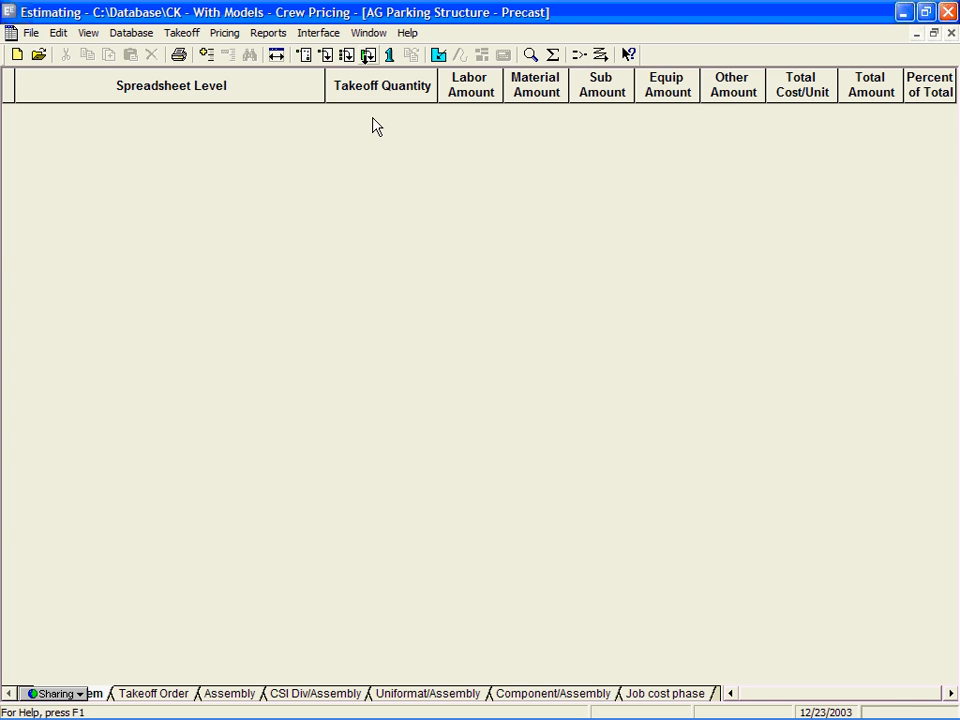
pyautogui.click(367, 57)
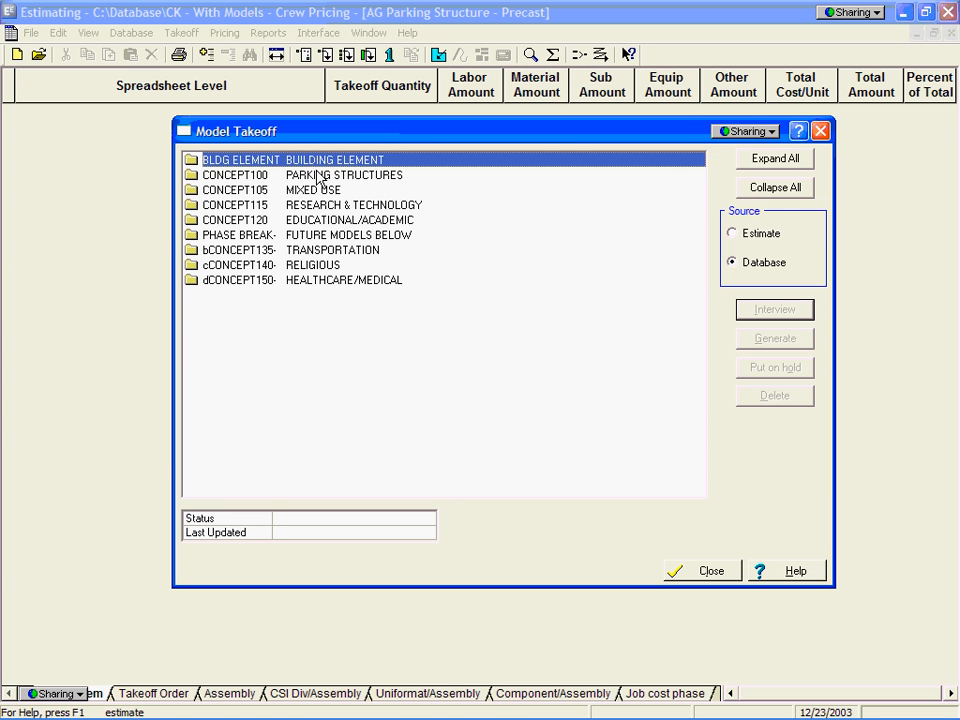
pyautogui.doubleClick(311, 176)
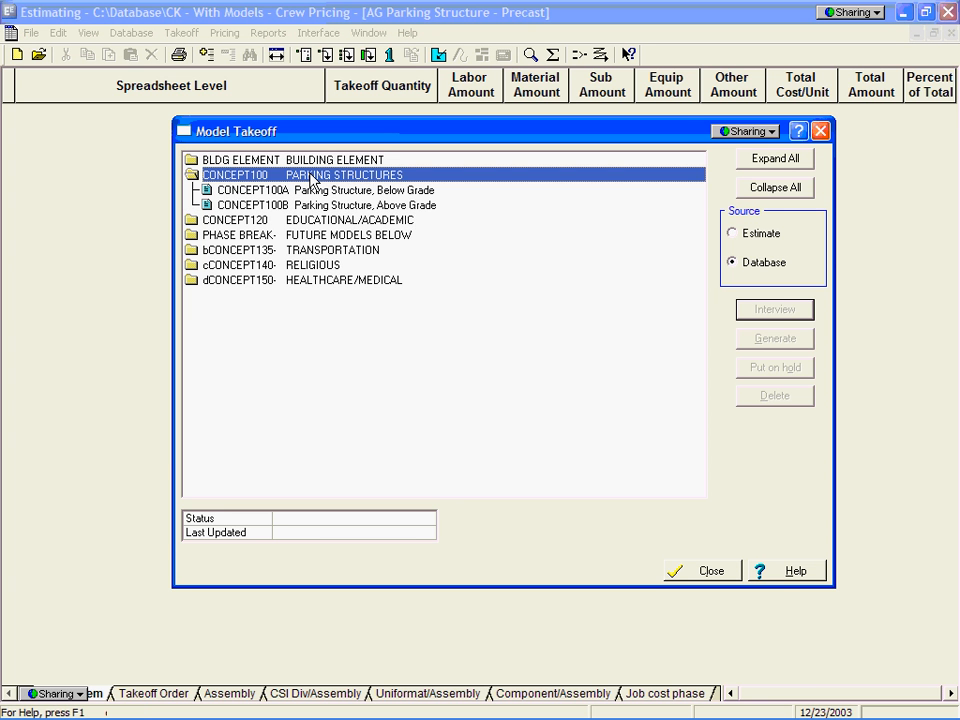
pyautogui.click(311, 206)
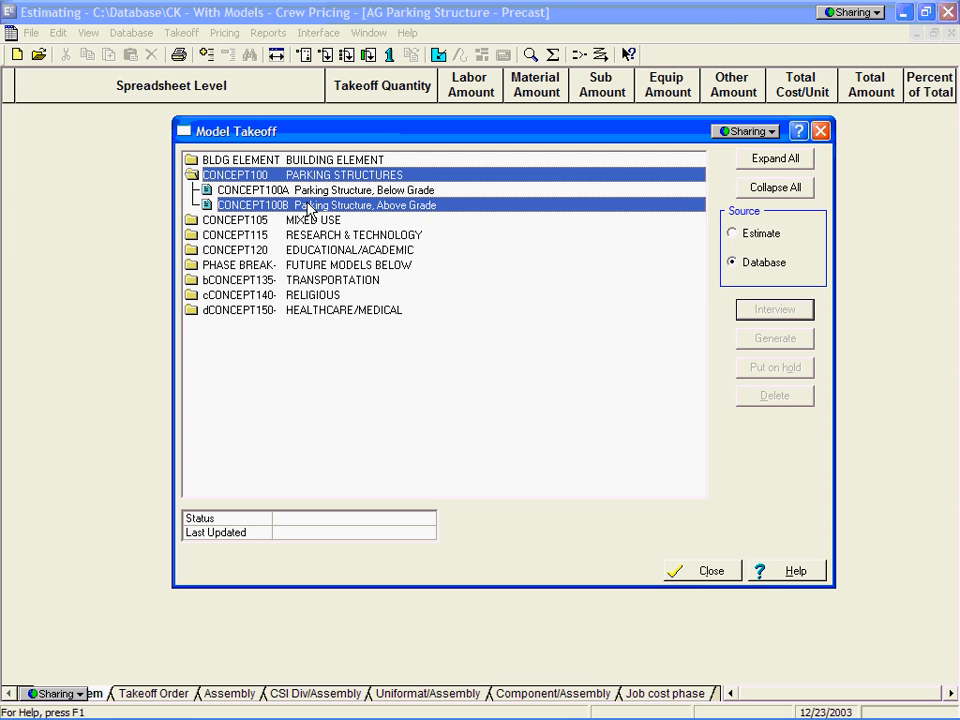
pyautogui.doubleClick(310, 206)
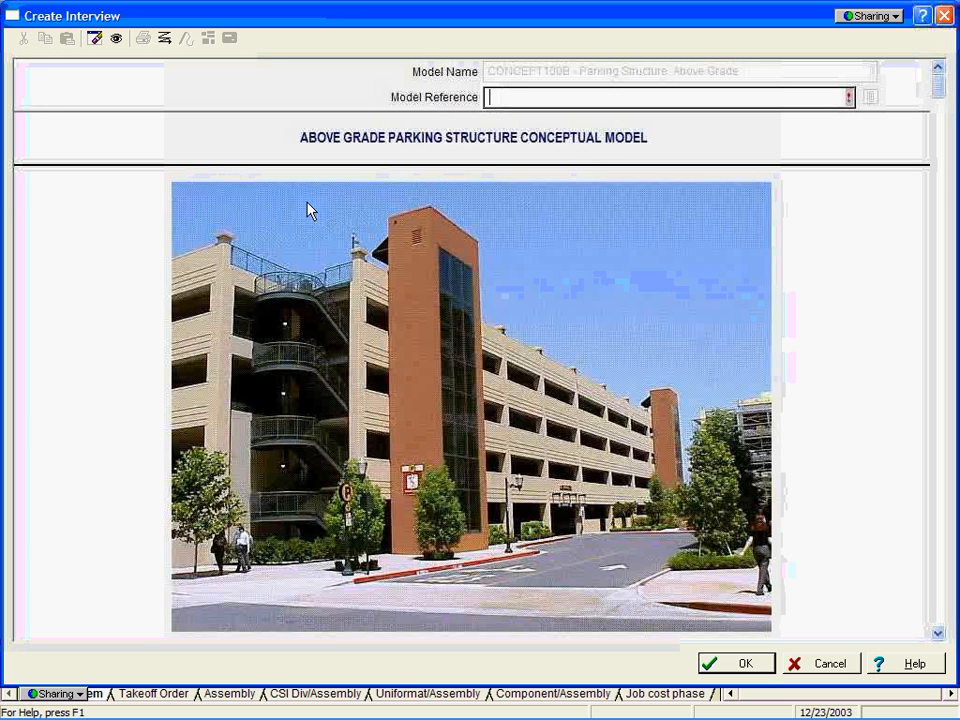
# Enter Budget as the model reference and choose to get the conceptual control quantities from Excel.
pyautogui.write('Budget')
pyautogui.press('Tab')
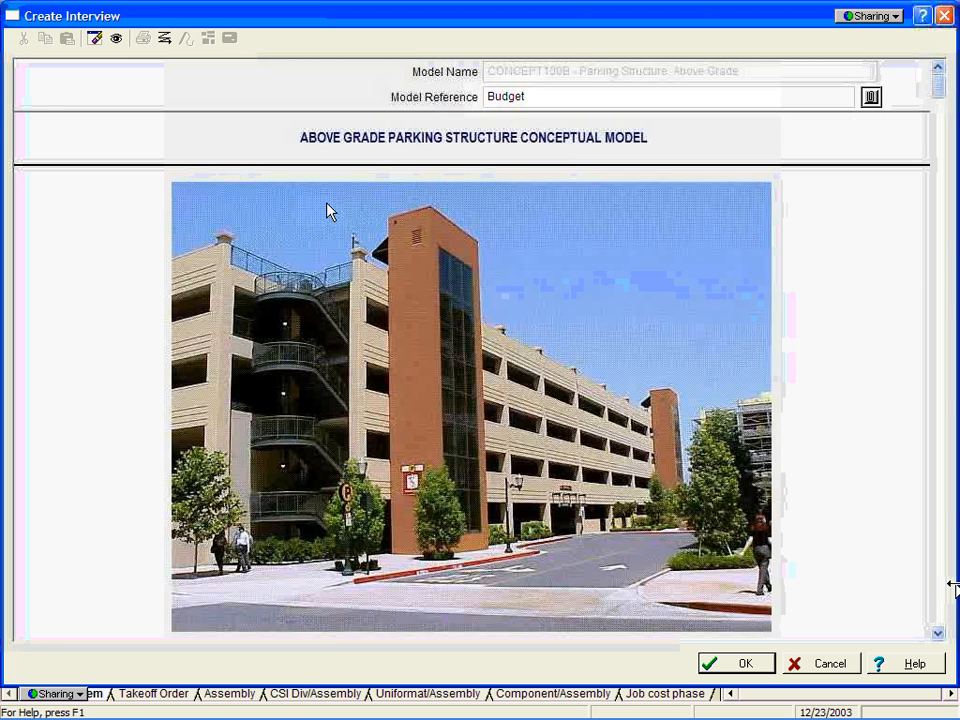
pyautogui.click(936, 634)
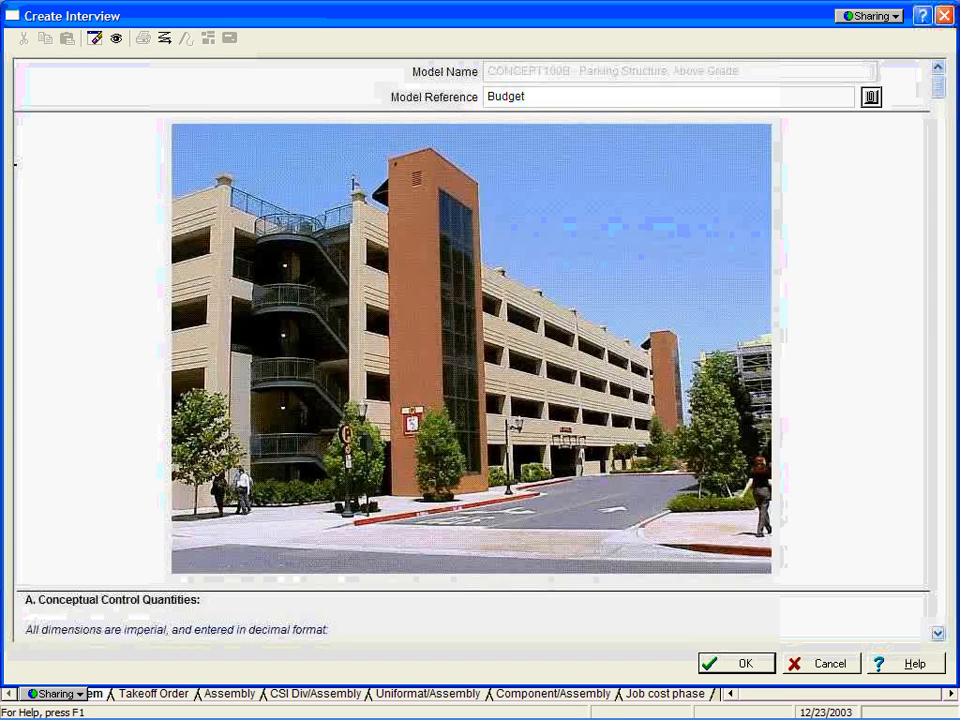
pyautogui.scroll(-3, 936, 634)
pyautogui.click(562, 403)
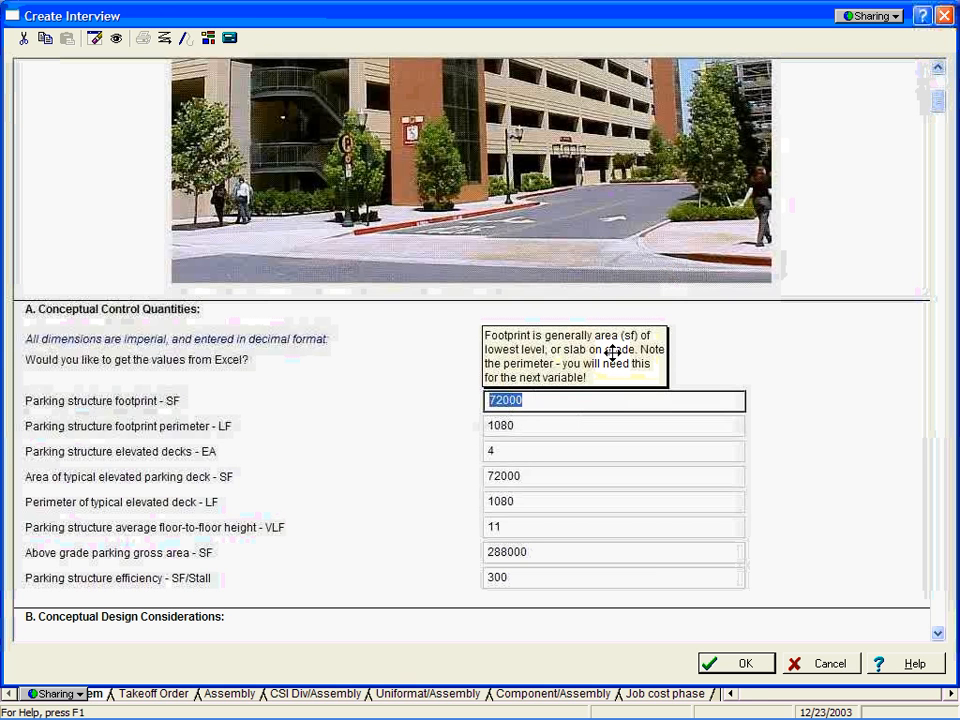
pyautogui.moveTo(612, 352); pyautogui.dragTo(717, 381)
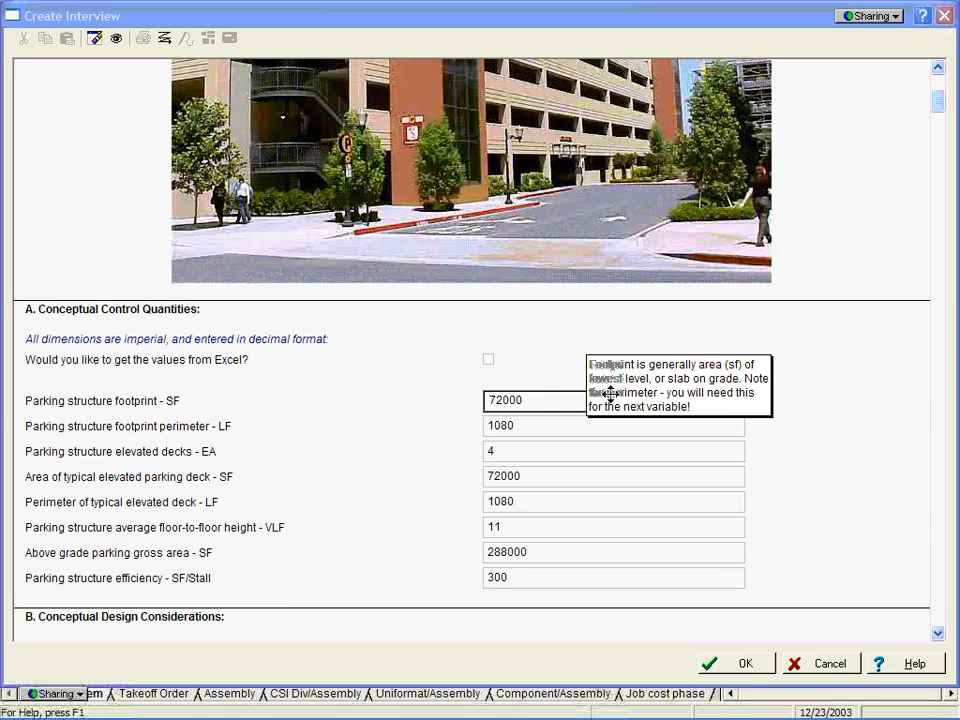
pyautogui.click(610, 394)
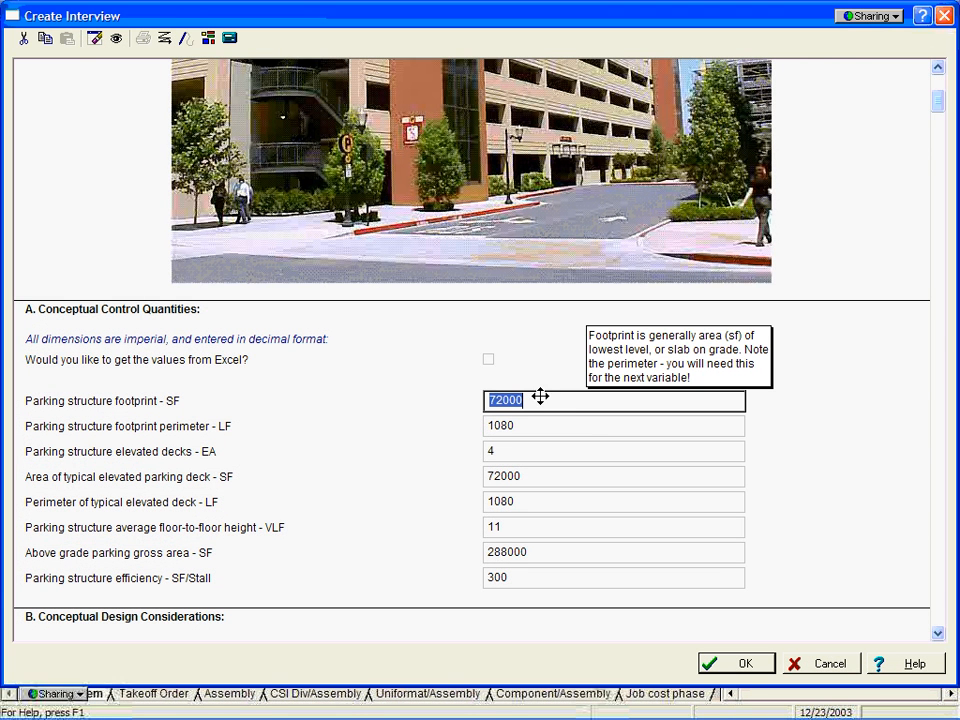
pyautogui.click(489, 362)
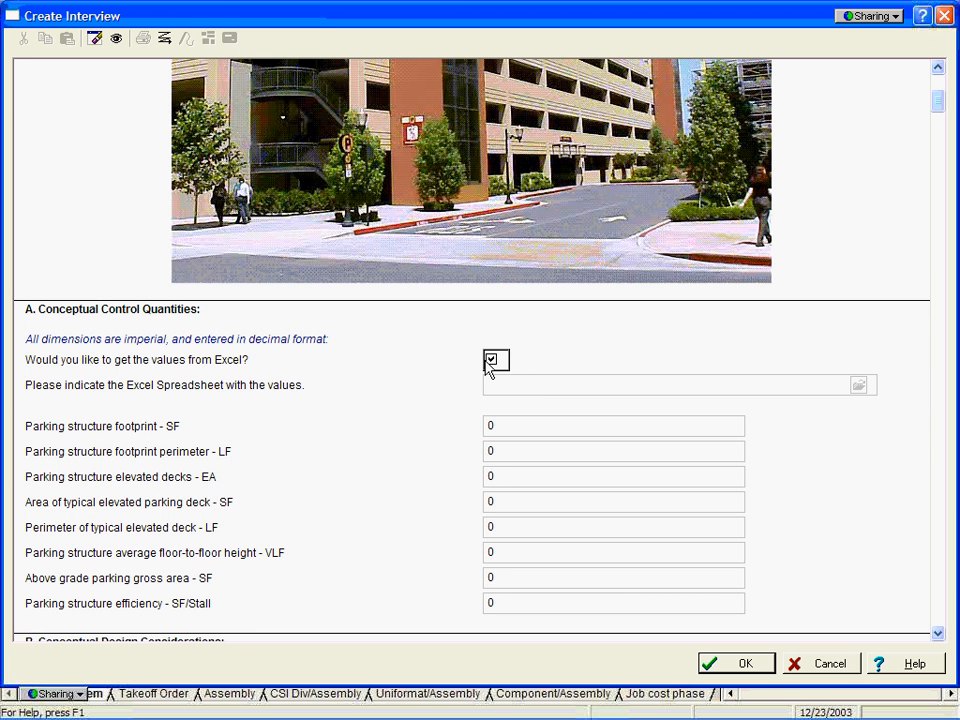
# Switch to Excel and examine the parking structure quantities in AG Parking Spreadsheet.xls, from the footprint down to the efficiency.
pyautogui.moveTo(456, 714)
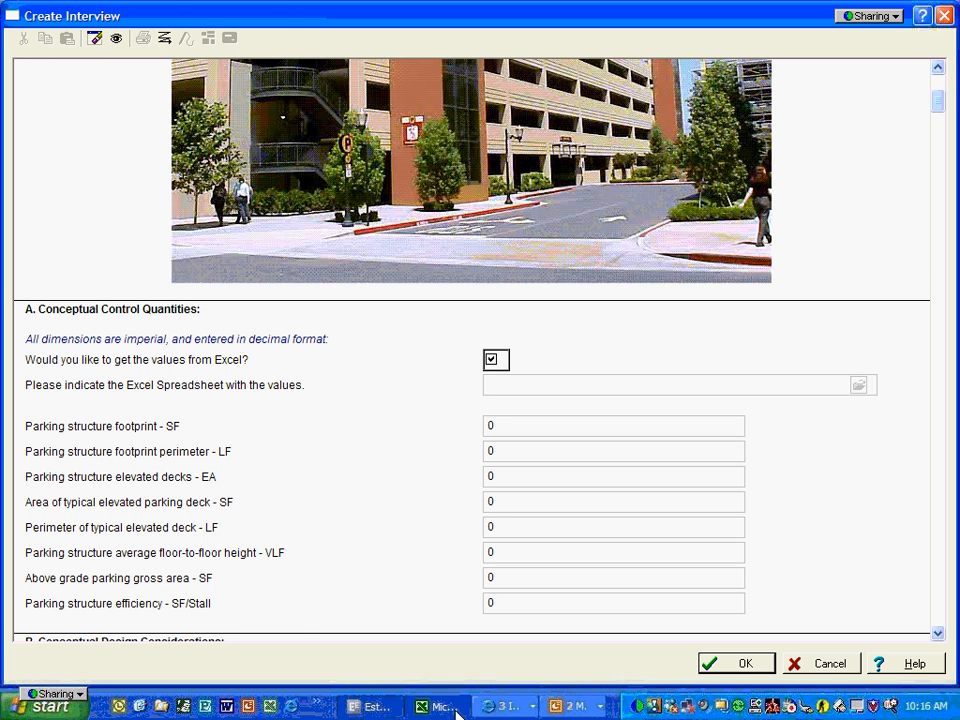
pyautogui.click(440, 706)
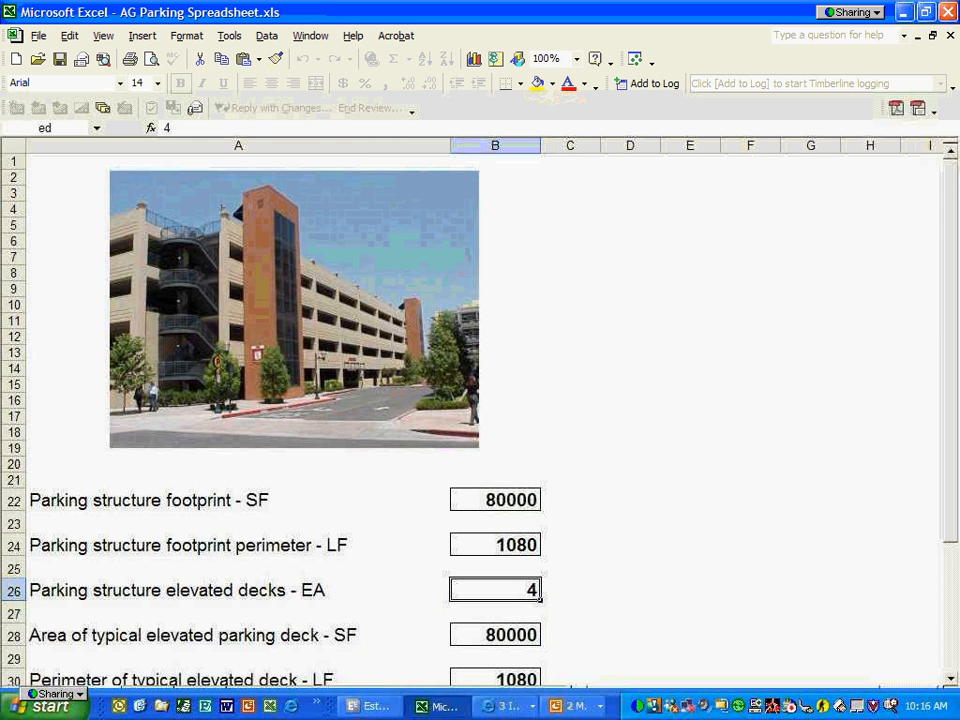
pyautogui.click(951, 680)
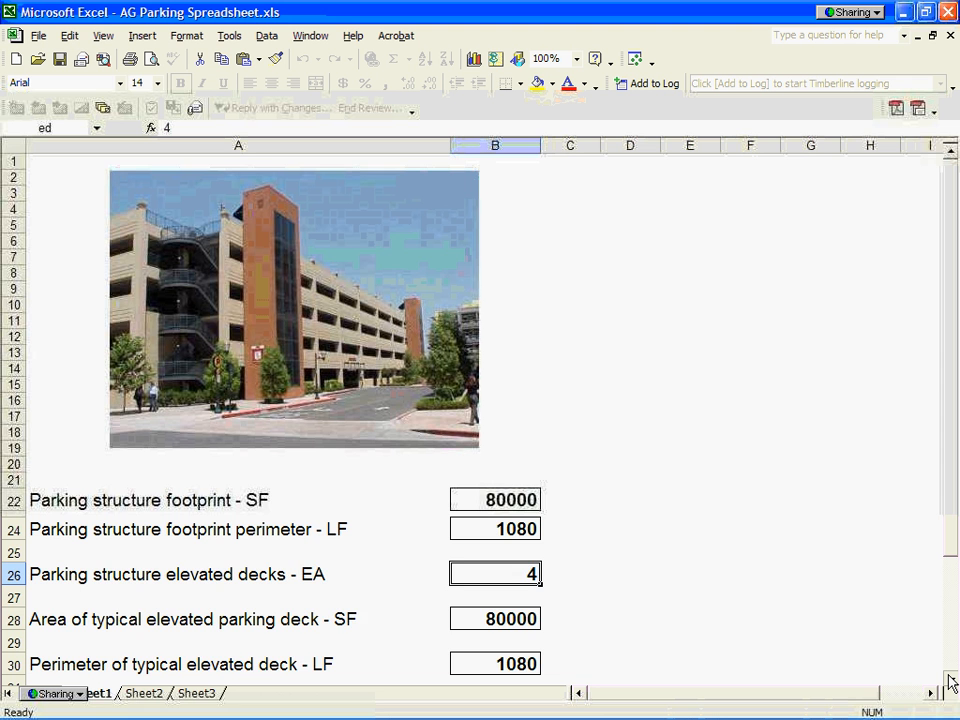
pyautogui.click(951, 680)
pyautogui.click(951, 680)
pyautogui.click(951, 682)
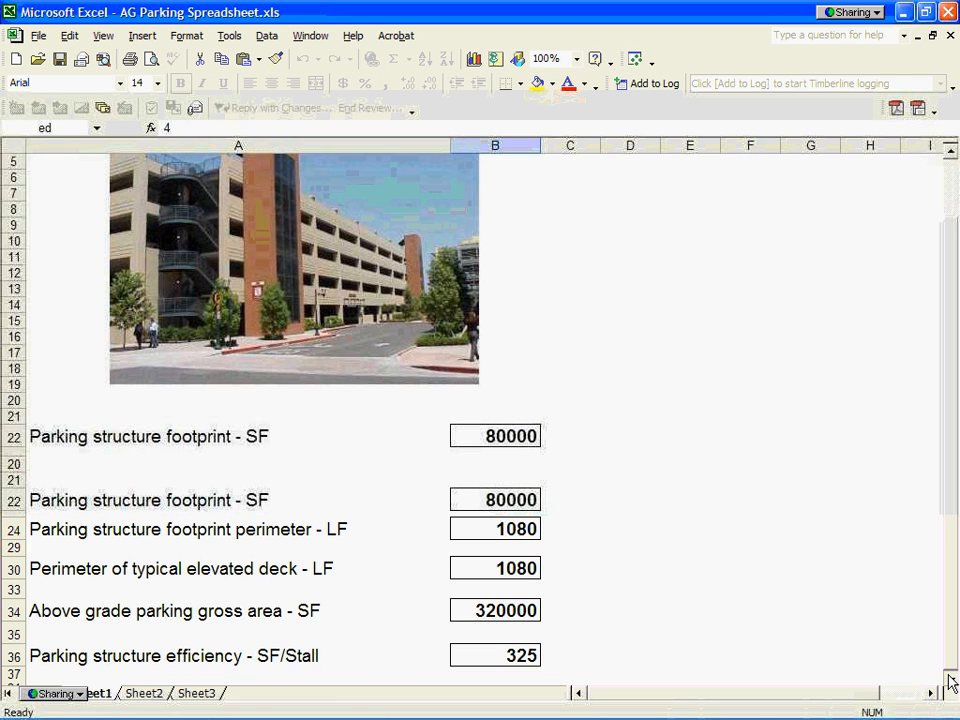
pyautogui.click(493, 316)
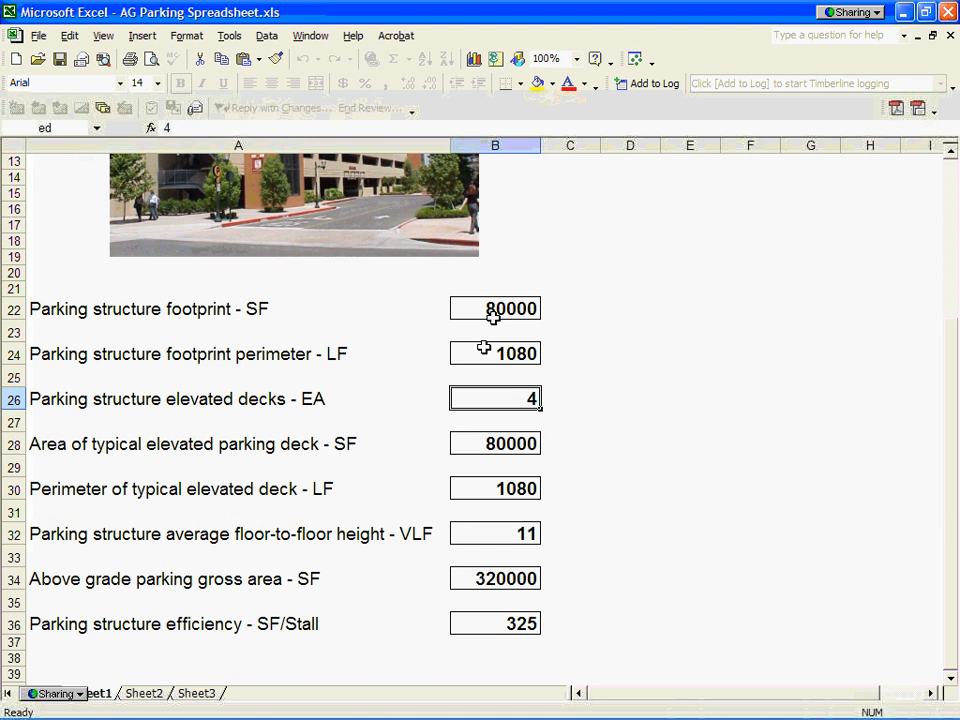
pyautogui.click(485, 351)
pyautogui.click(516, 625)
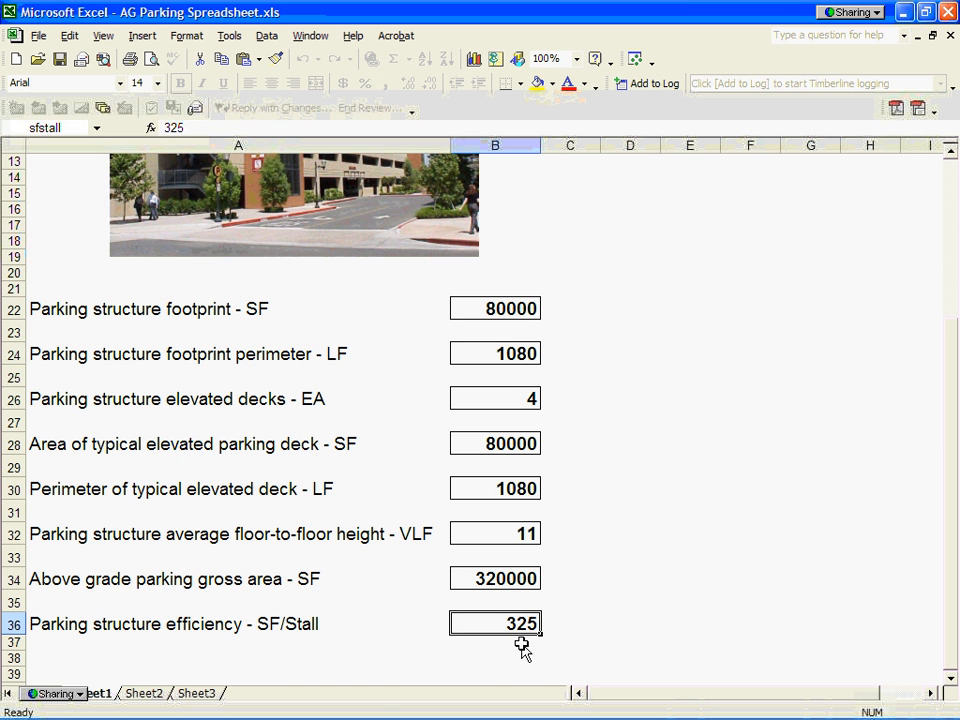
pyautogui.moveTo(417, 710)
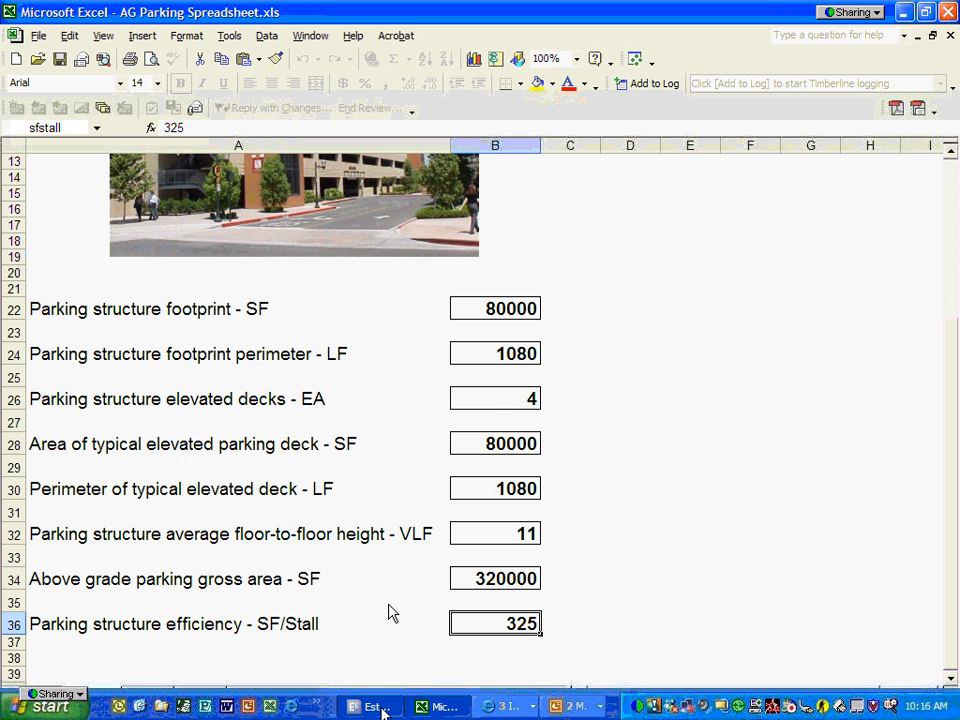
# Switch back to the estimating program and load the conceptual control quantities from AG Parking Spreadsheet.xls into the model interview.
pyautogui.click(383, 712)
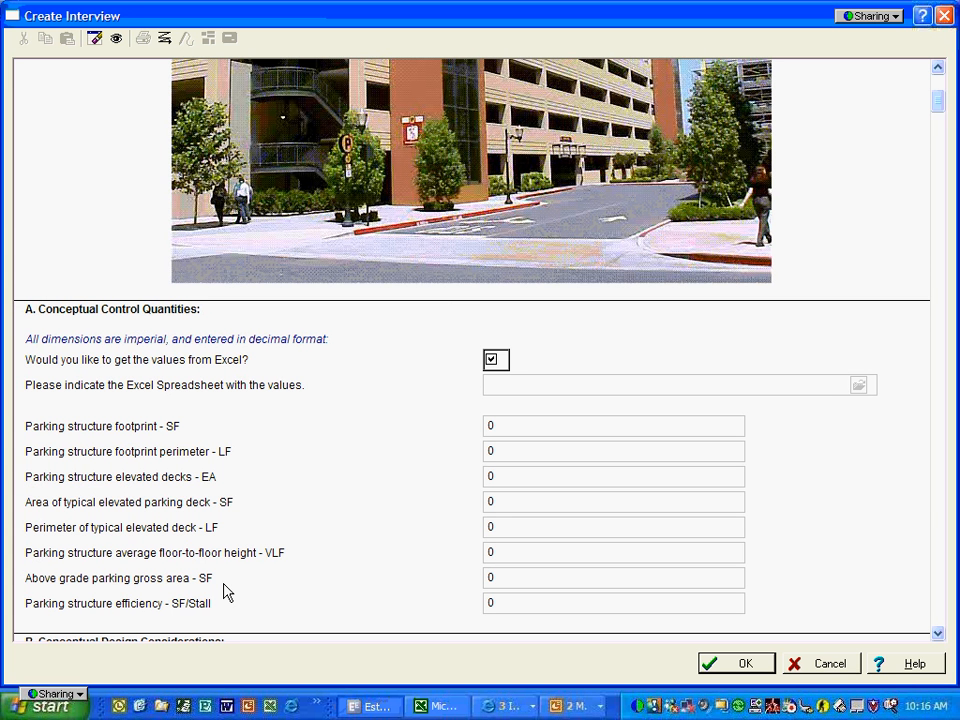
pyautogui.click(859, 386)
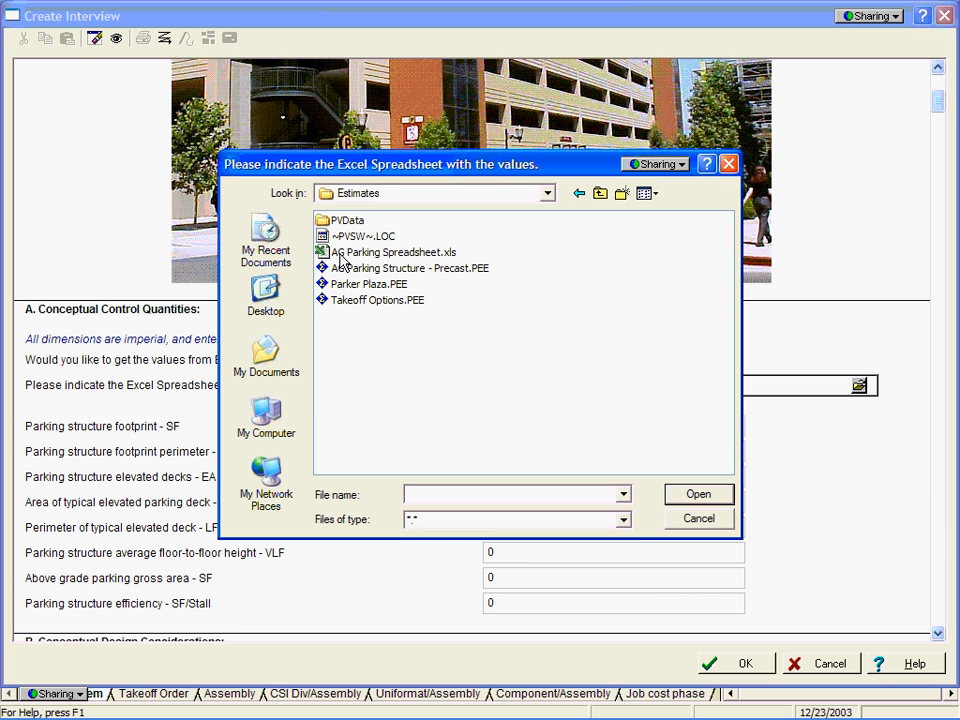
pyautogui.click(341, 259)
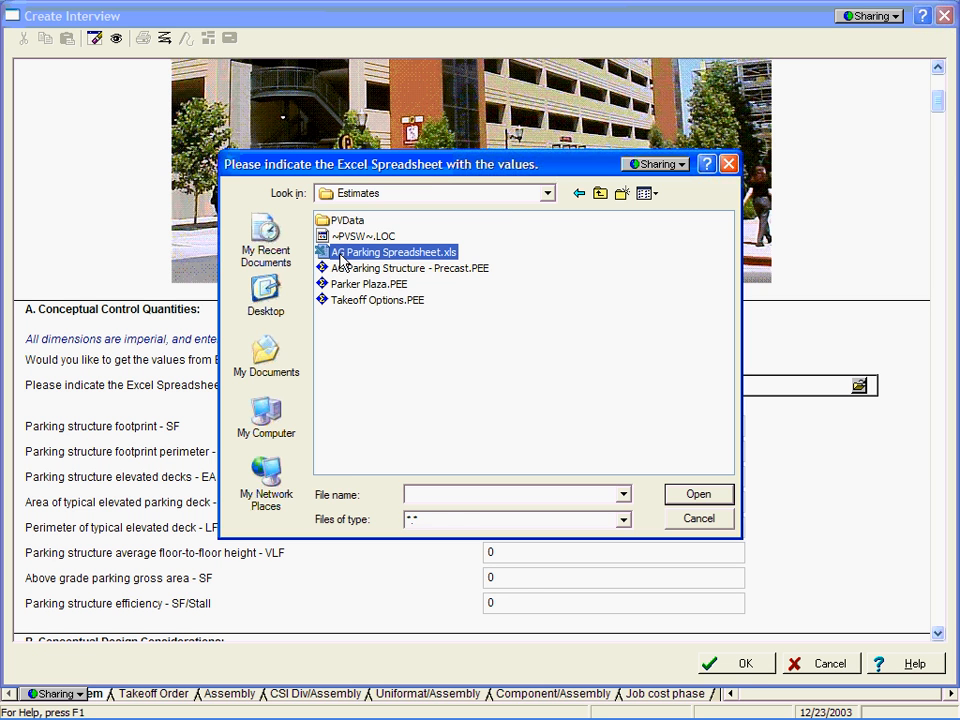
pyautogui.doubleClick(341, 259)
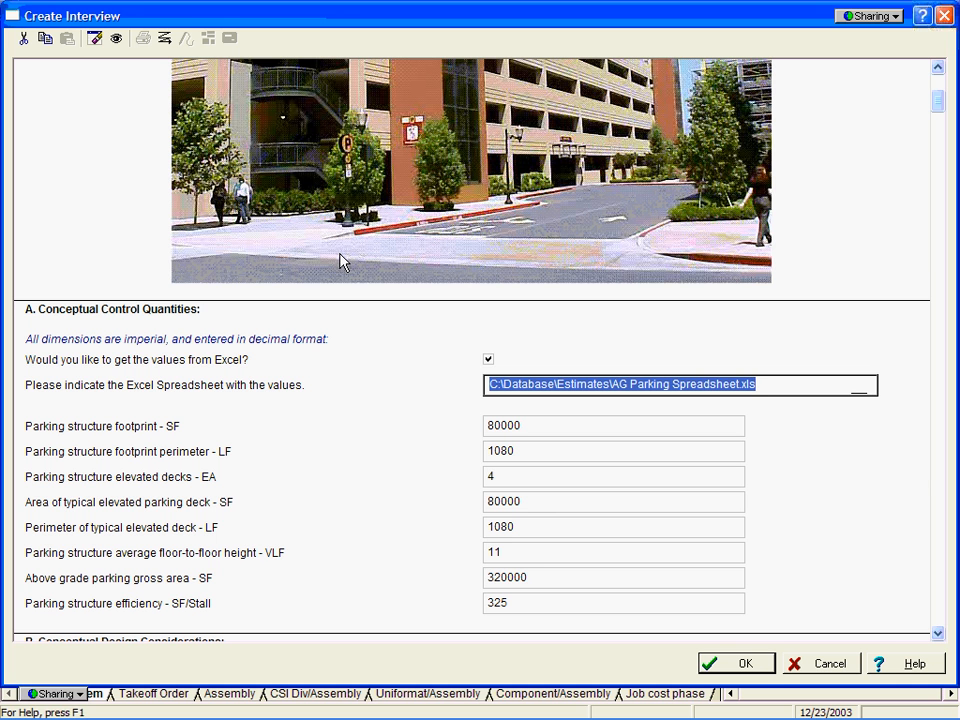
# Accept the interview, generate the CONCEPT100B Budget model and close the model takeoff to return to the estimate spreadsheet.
pyautogui.click(737, 664)
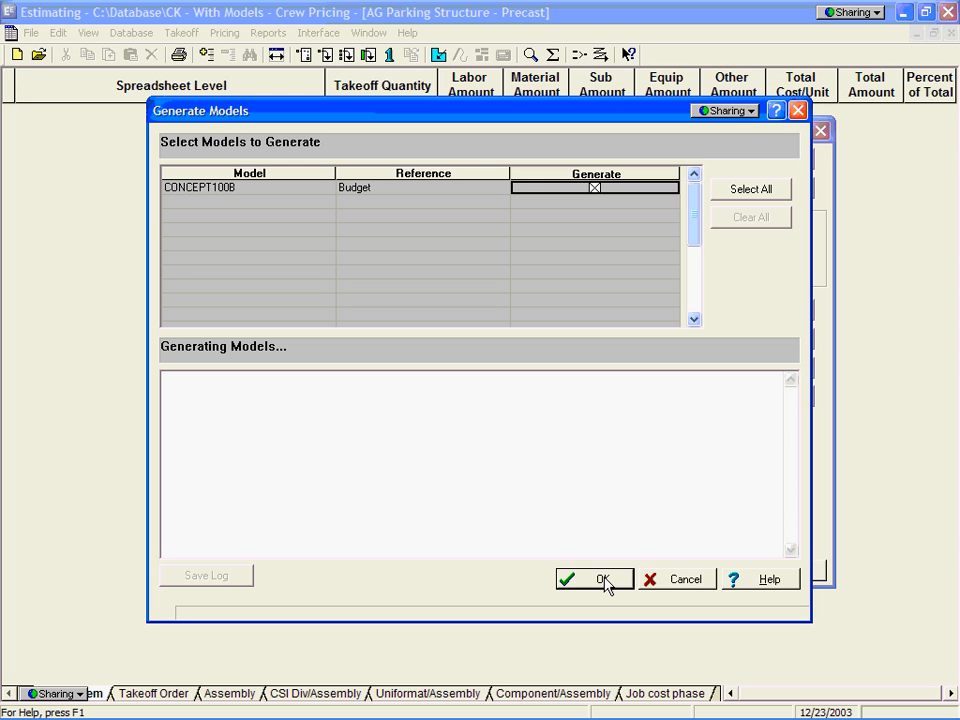
pyautogui.click(604, 582)
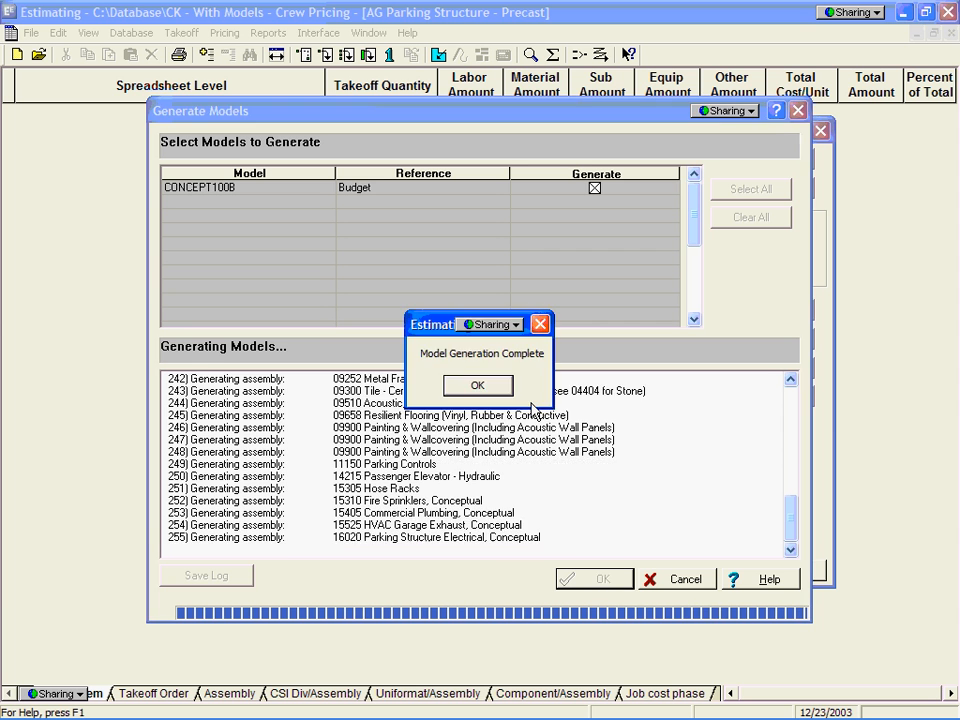
pyautogui.press('Return')
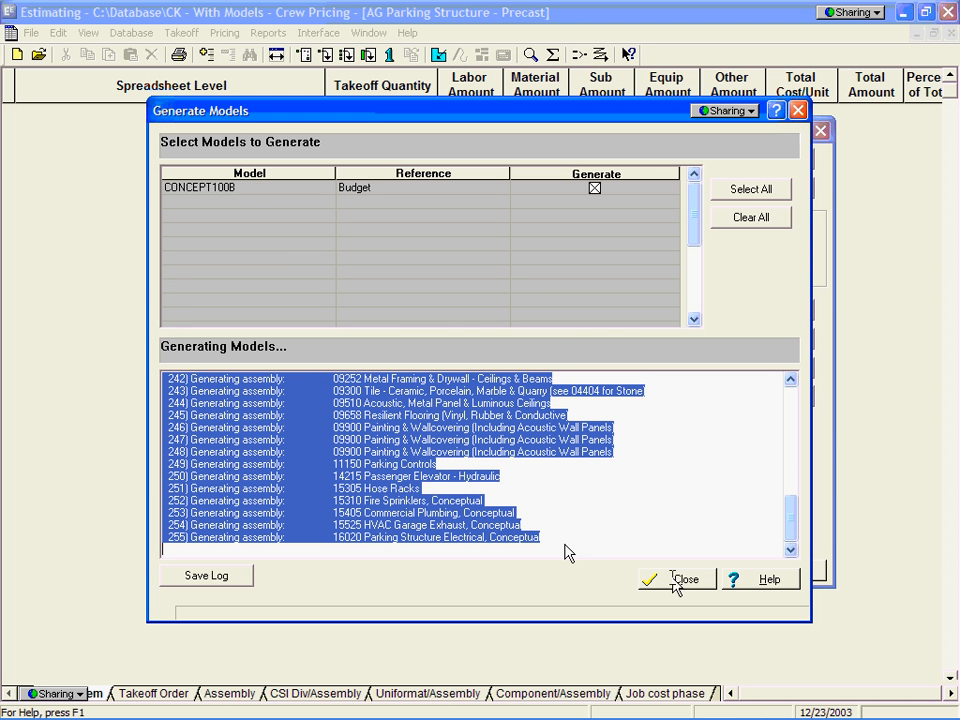
pyautogui.click(674, 578)
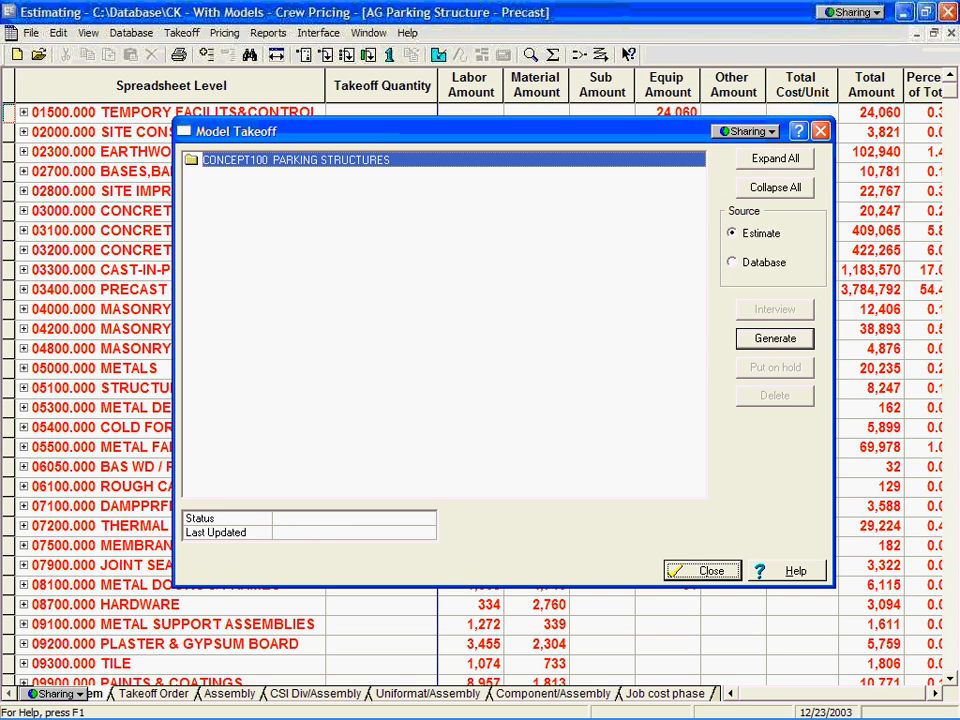
pyautogui.click(694, 573)
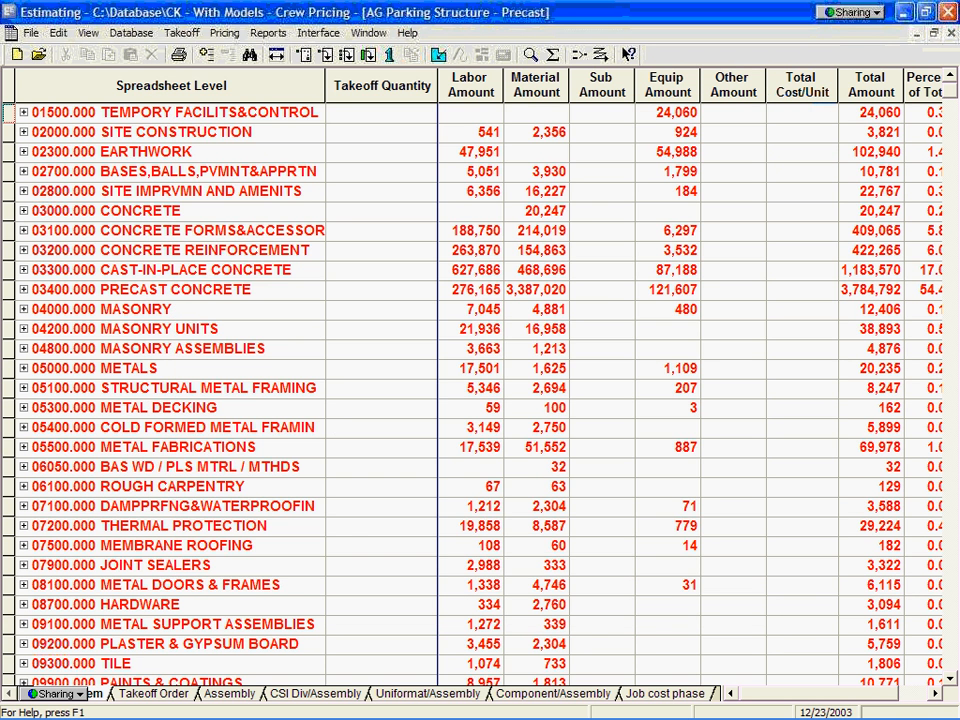
# Expand 05000.000 Metals down to the items under Anchor bolts and Welding structural.
pyautogui.click(144, 371)
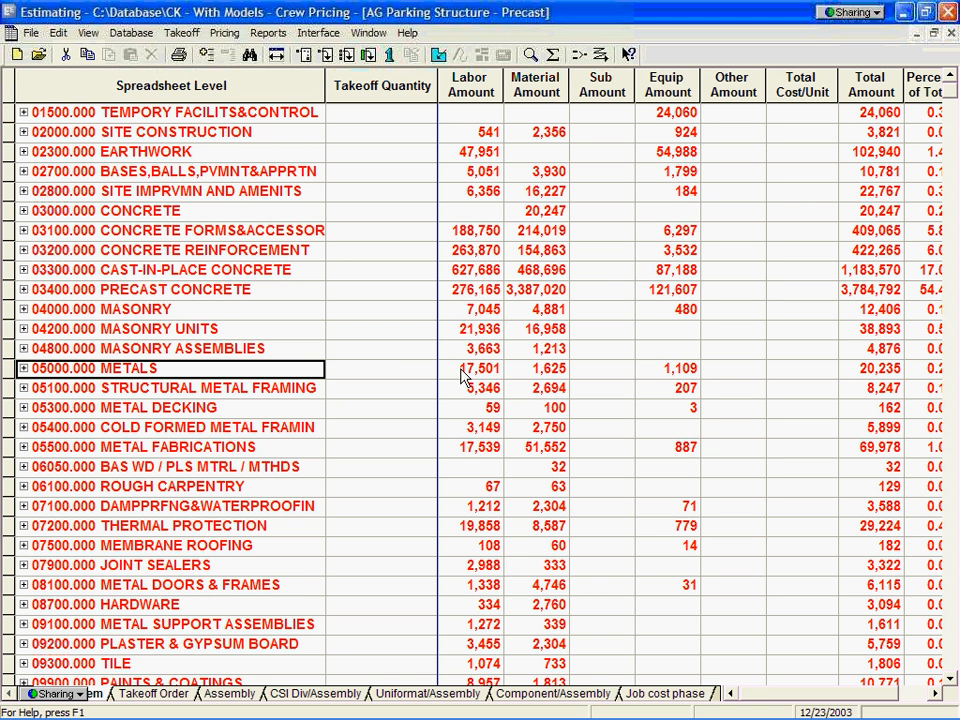
pyautogui.click(23, 369)
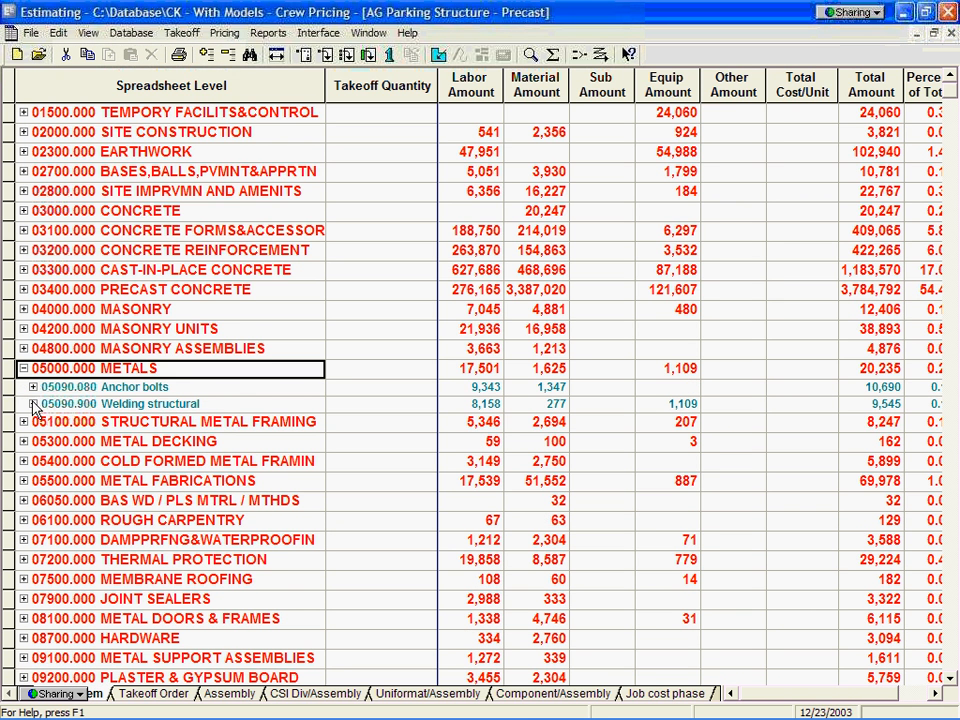
pyautogui.click(32, 404)
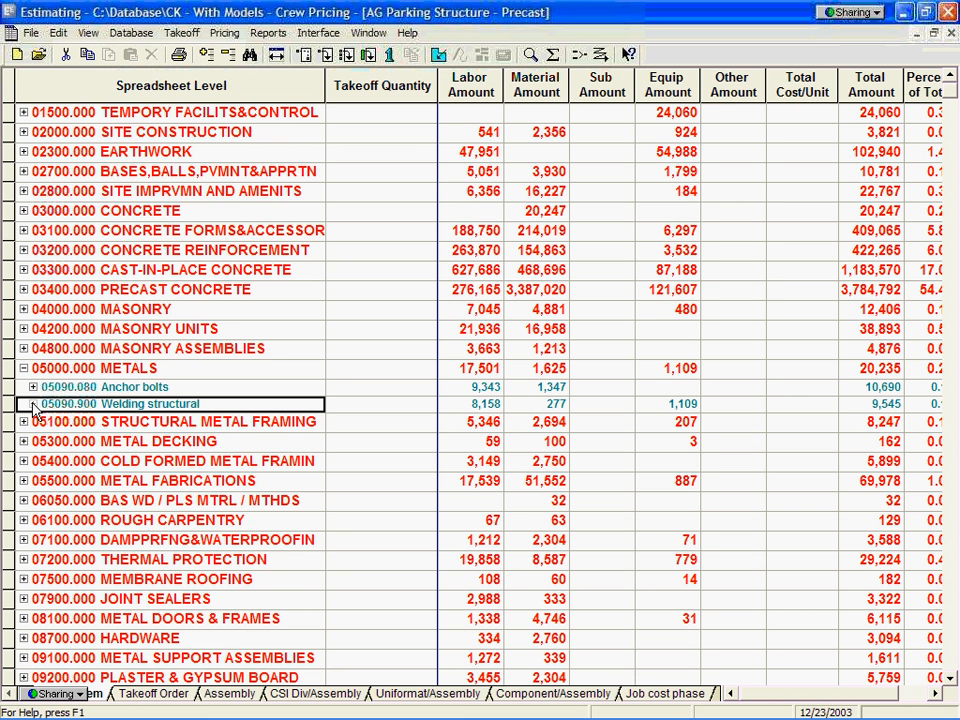
pyautogui.click(32, 404)
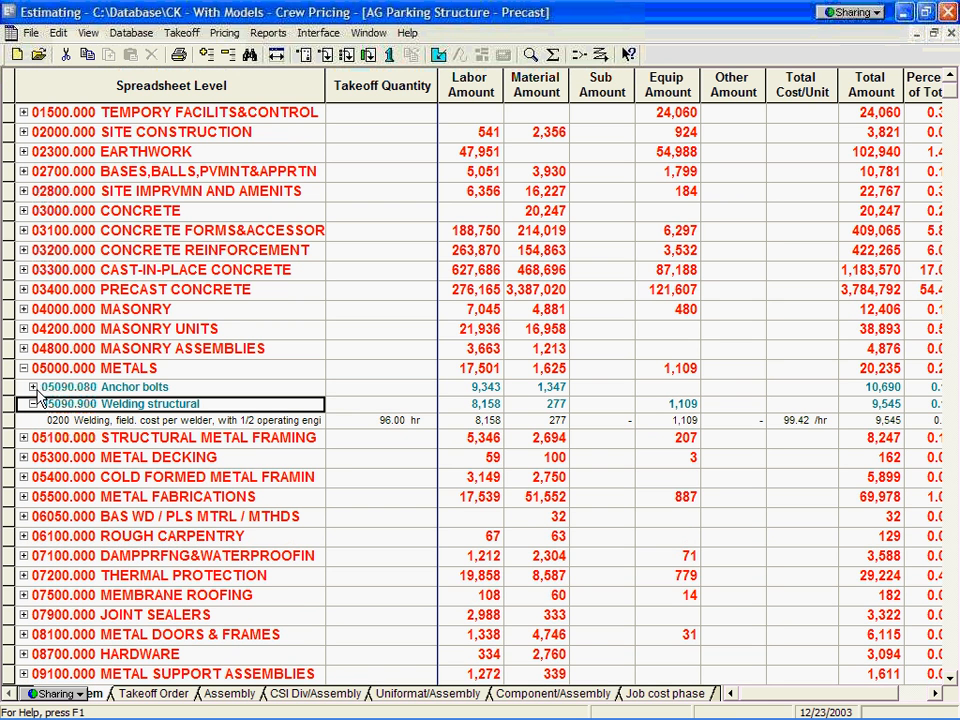
pyautogui.click(35, 392)
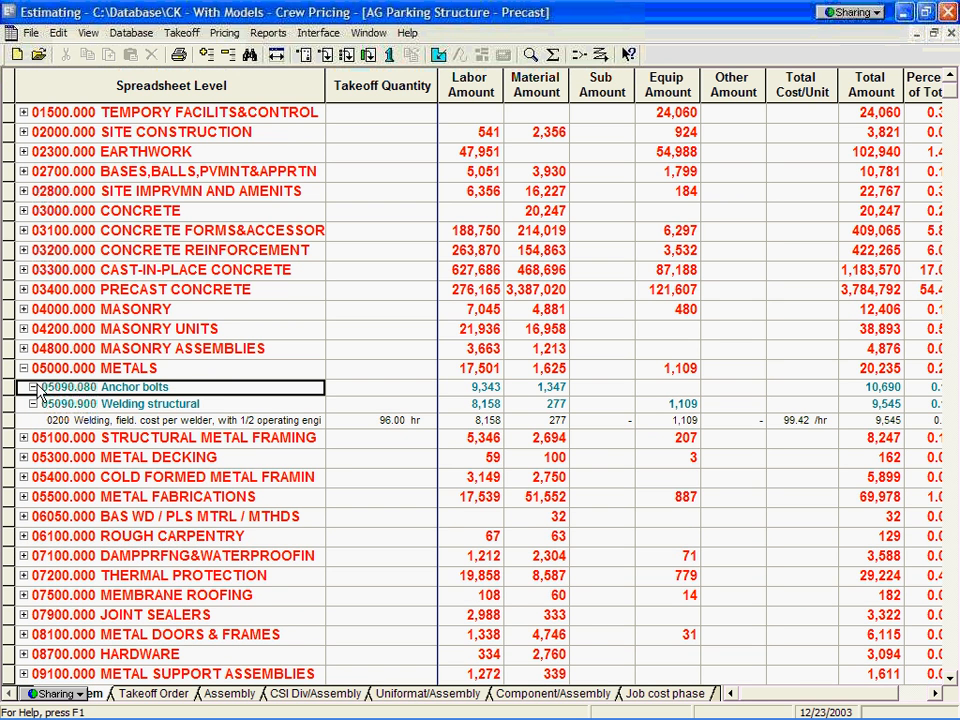
pyautogui.click(34, 389)
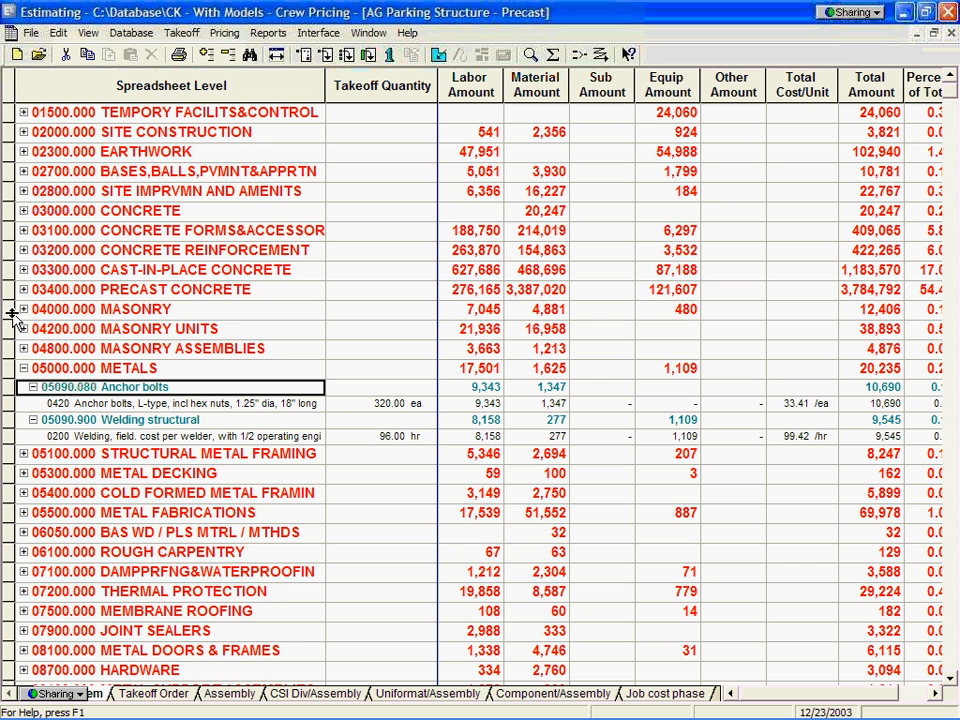
# Expand 04000.000 Masonry to the Reinforcing items and review the estimate's totals page.
pyautogui.click(28, 312)
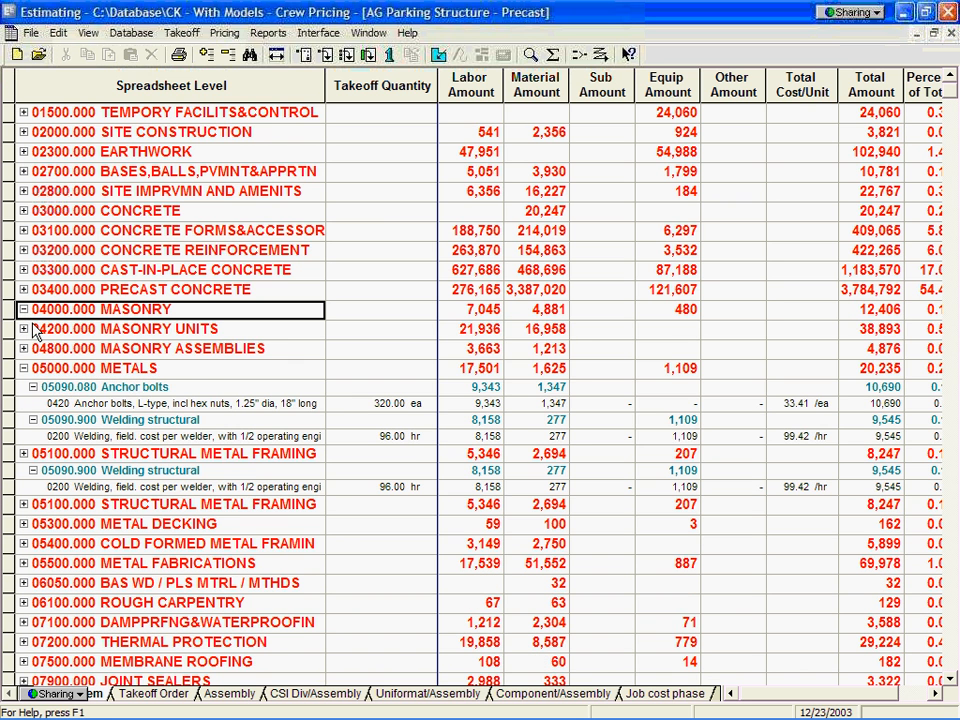
pyautogui.click(35, 348)
pyautogui.click(33, 345)
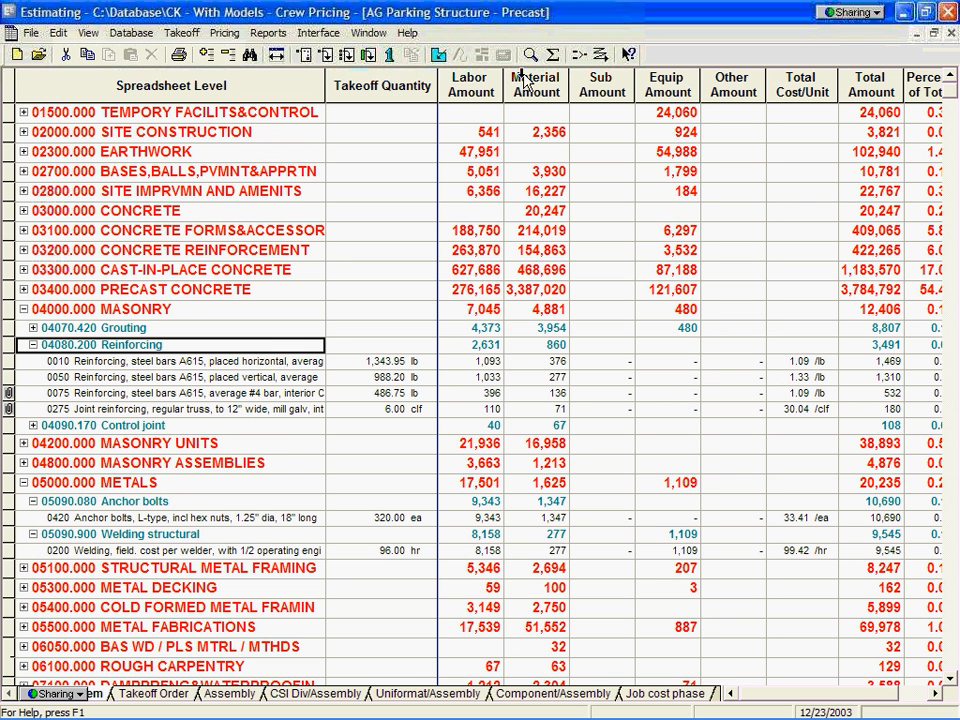
pyautogui.click(548, 60)
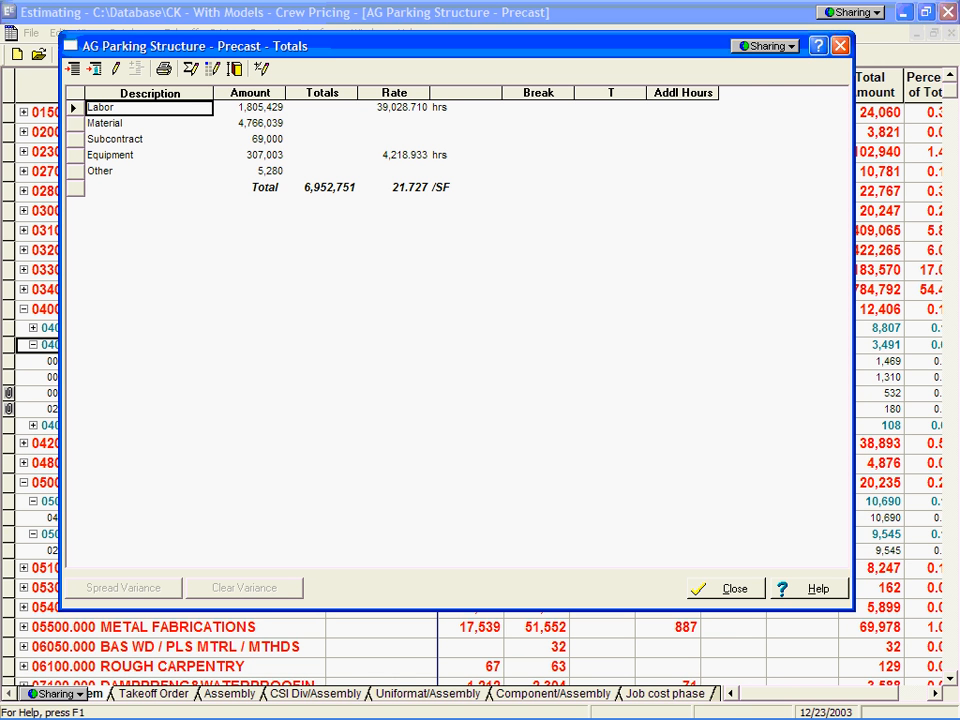
pyautogui.click(729, 592)
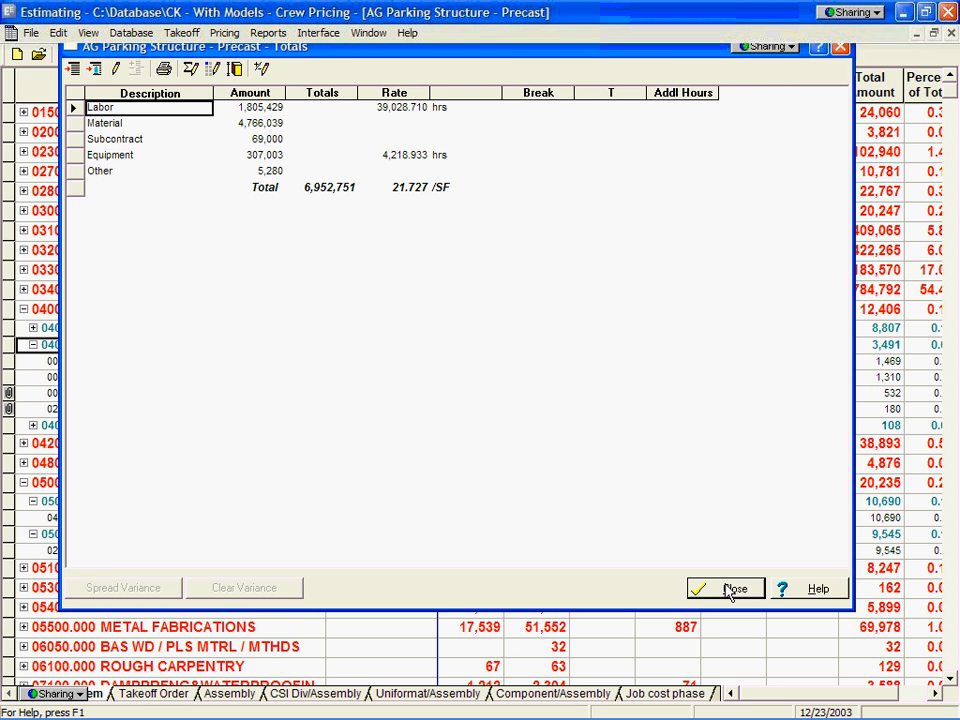
# Reprice the estimate from the Oregon-Portland cost index and review the recalculated estimate totals.
pyautogui.click(225, 34)
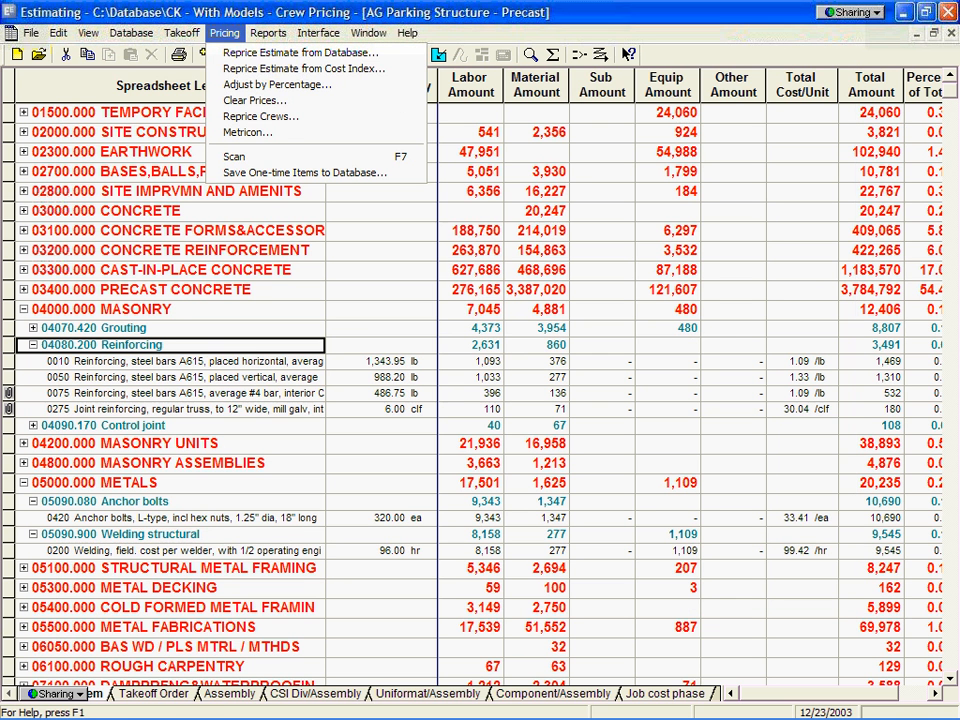
pyautogui.click(288, 70)
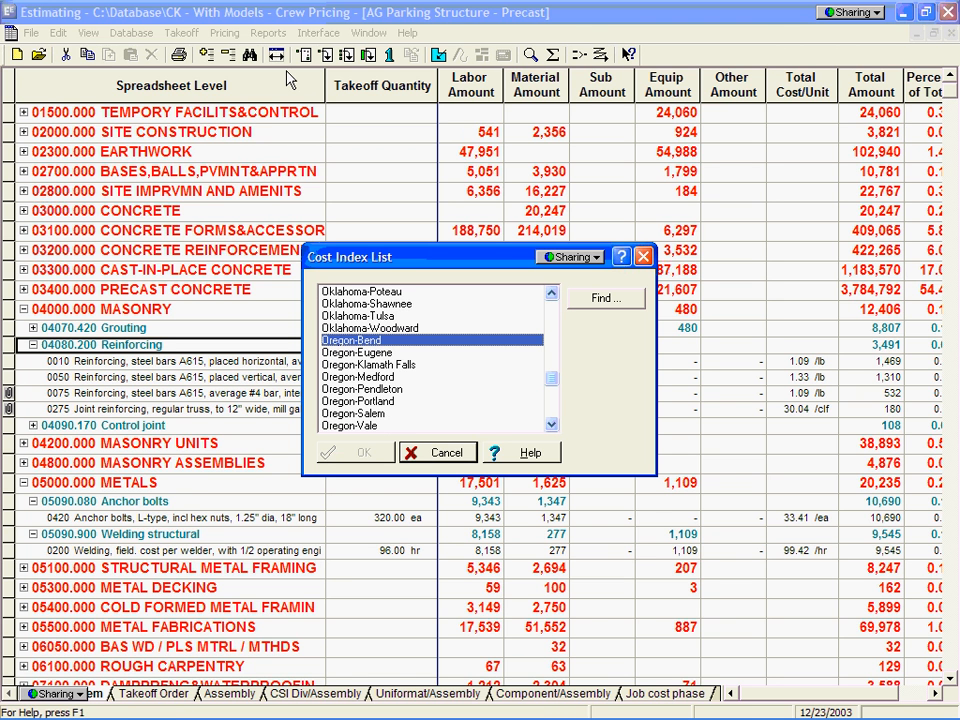
pyautogui.write('Ore')
pyautogui.click(383, 402)
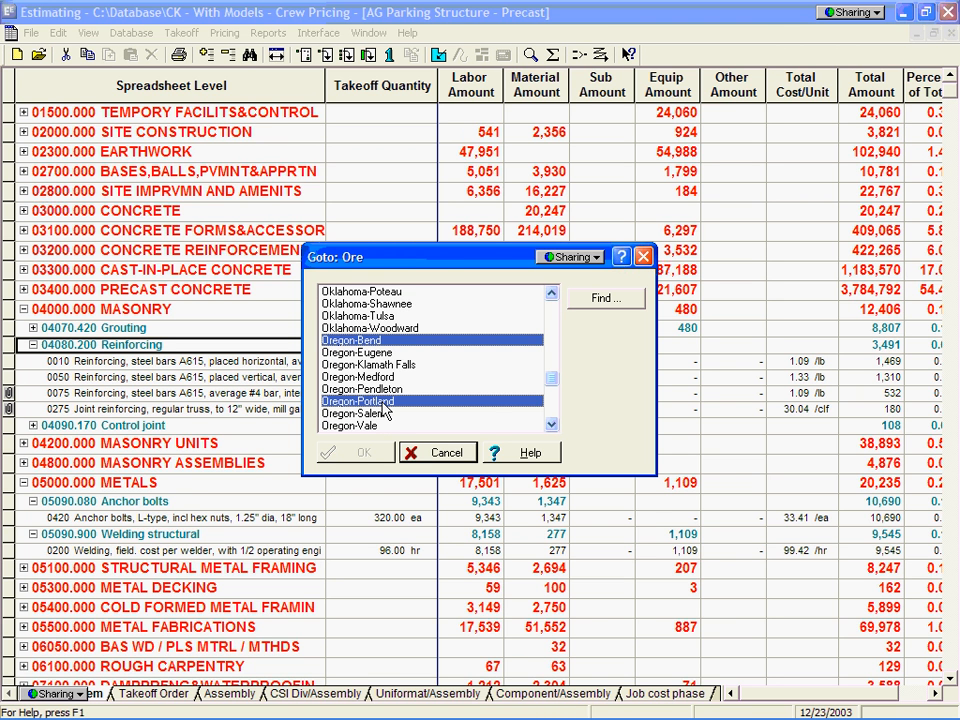
pyautogui.click(366, 453)
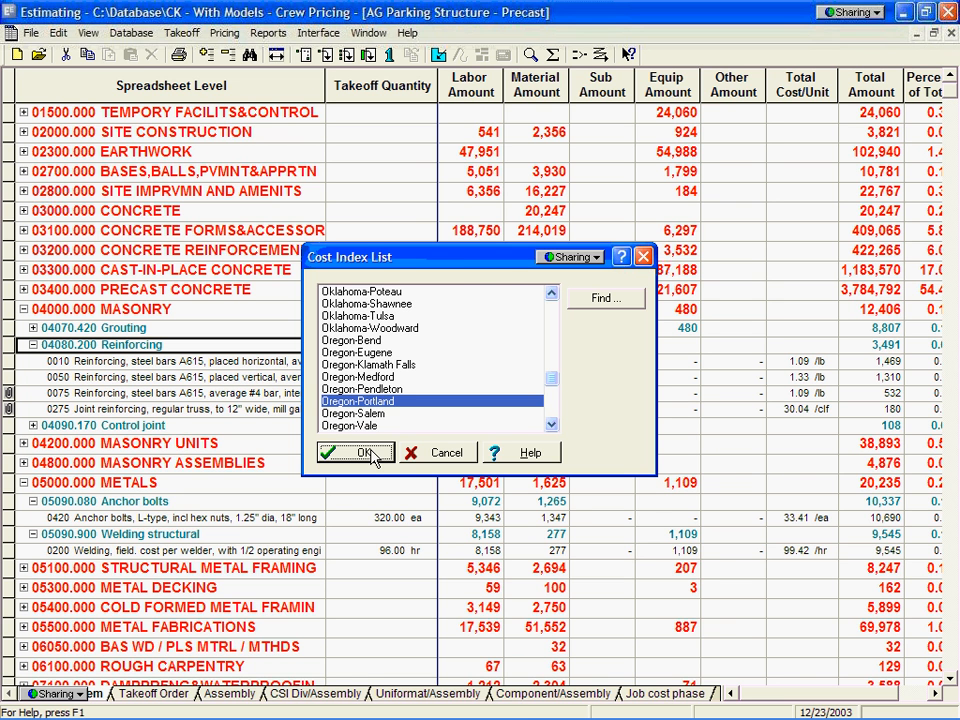
pyautogui.click(363, 453)
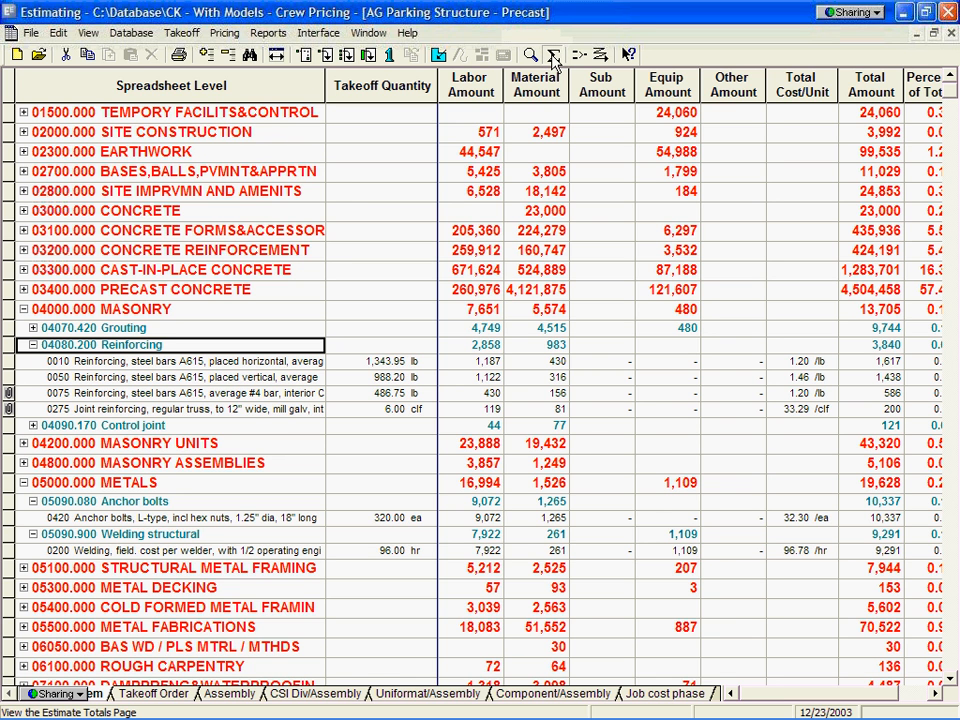
pyautogui.click(553, 57)
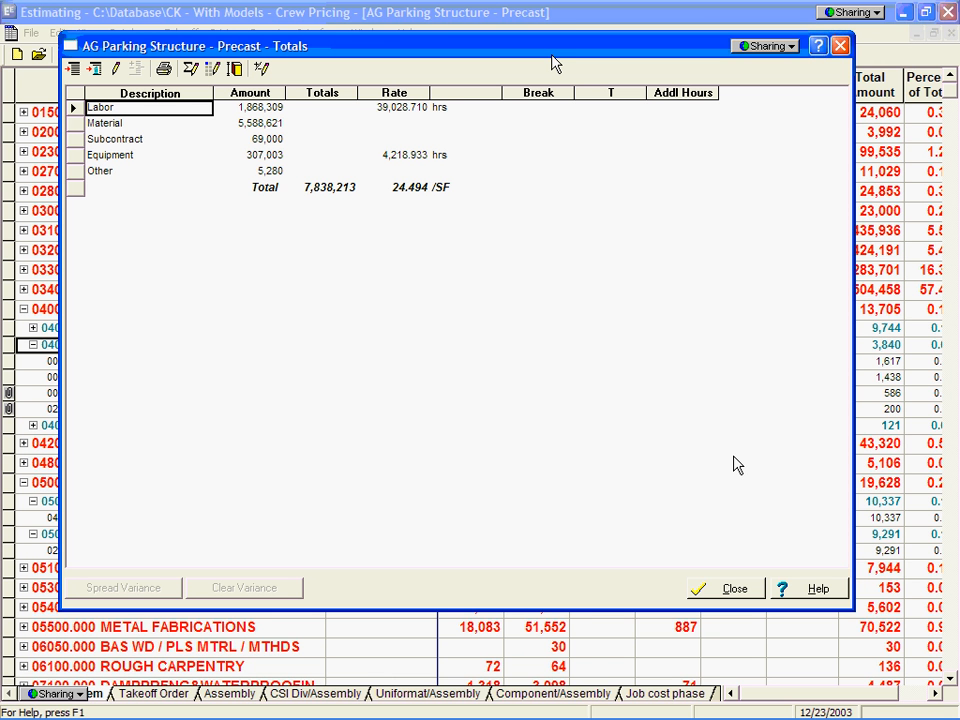
pyautogui.click(705, 588)
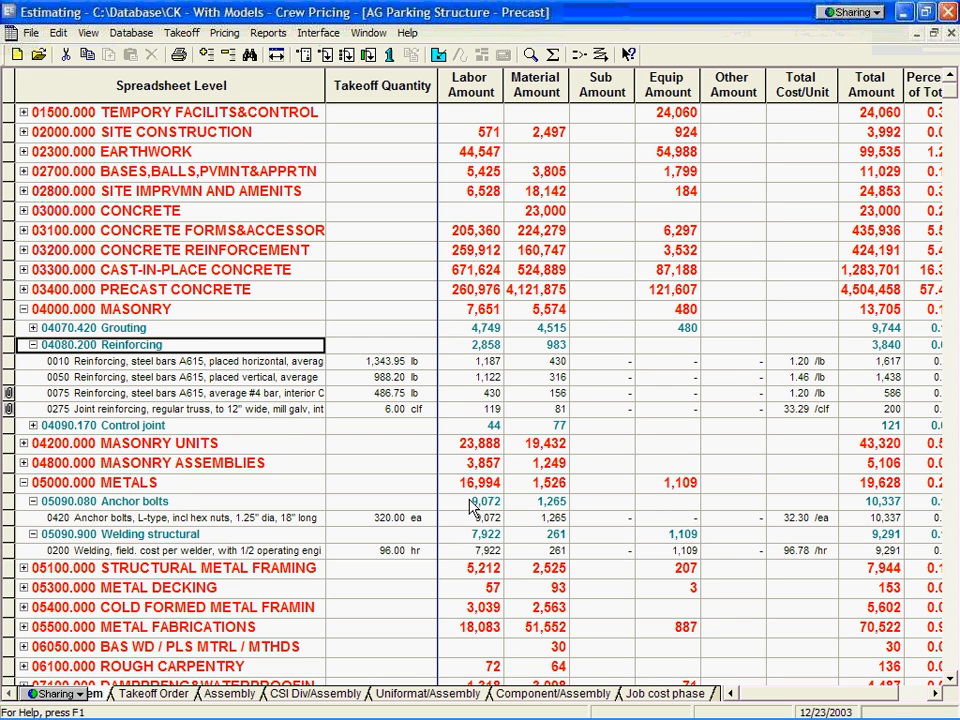
# Copy the precast estimate as AG Parking Structure - Structural Steel.PEE, keeping quantities and amounts, and close its estimate information.
pyautogui.click(31, 33)
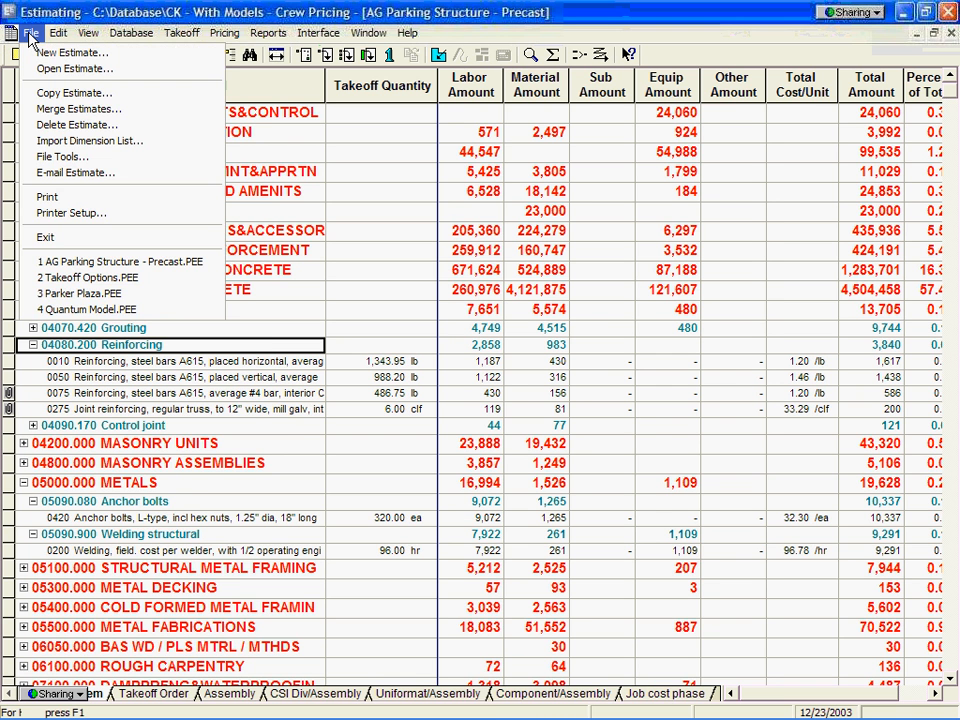
pyautogui.click(68, 92)
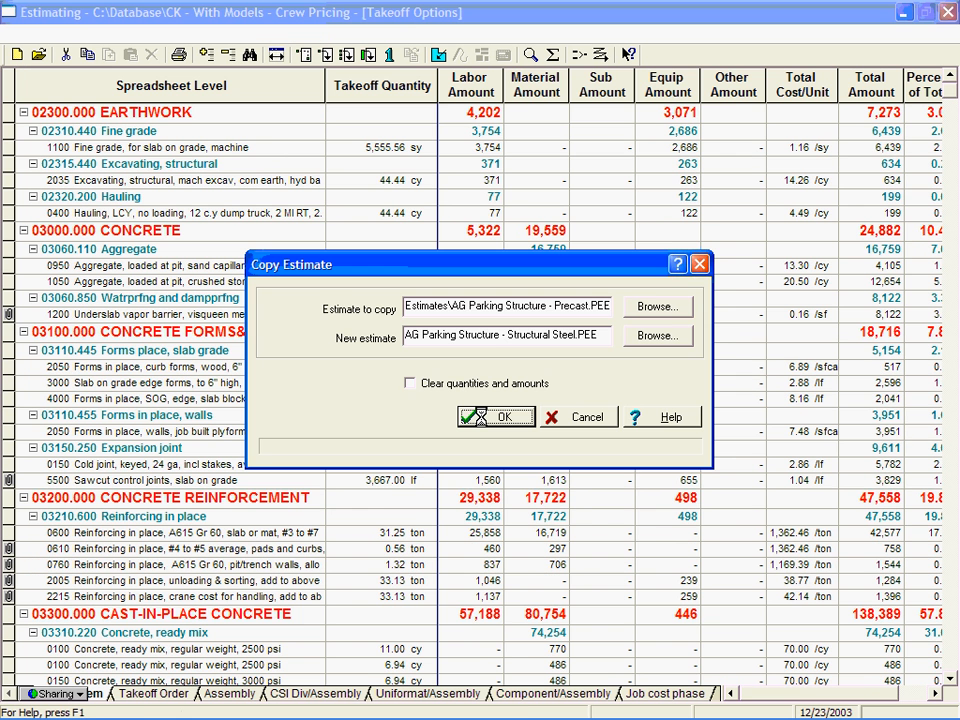
pyautogui.click(494, 417)
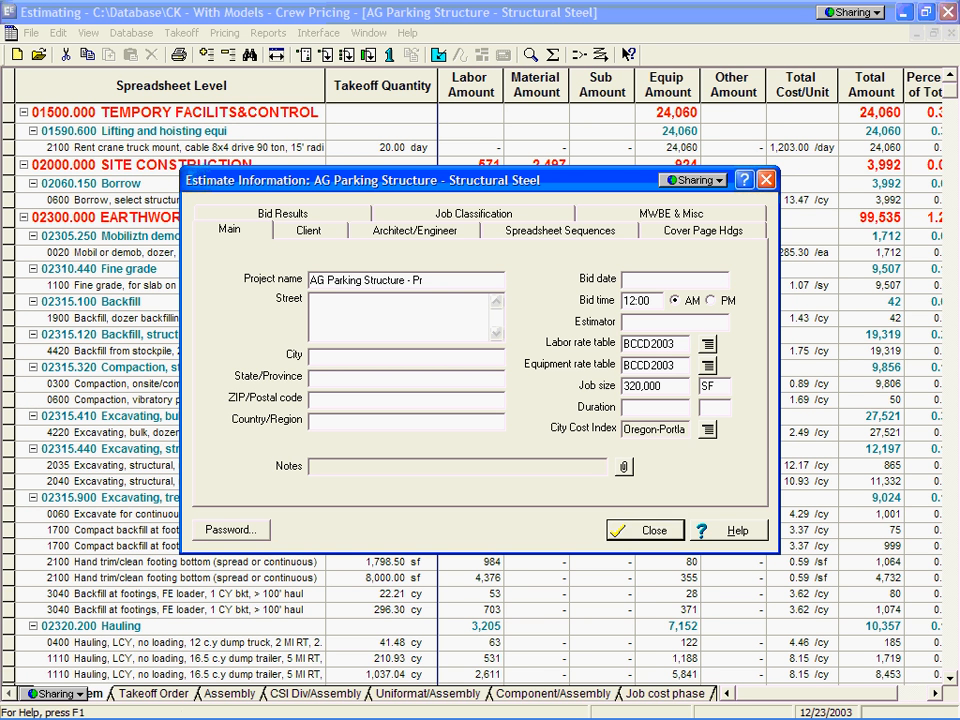
pyautogui.click(650, 530)
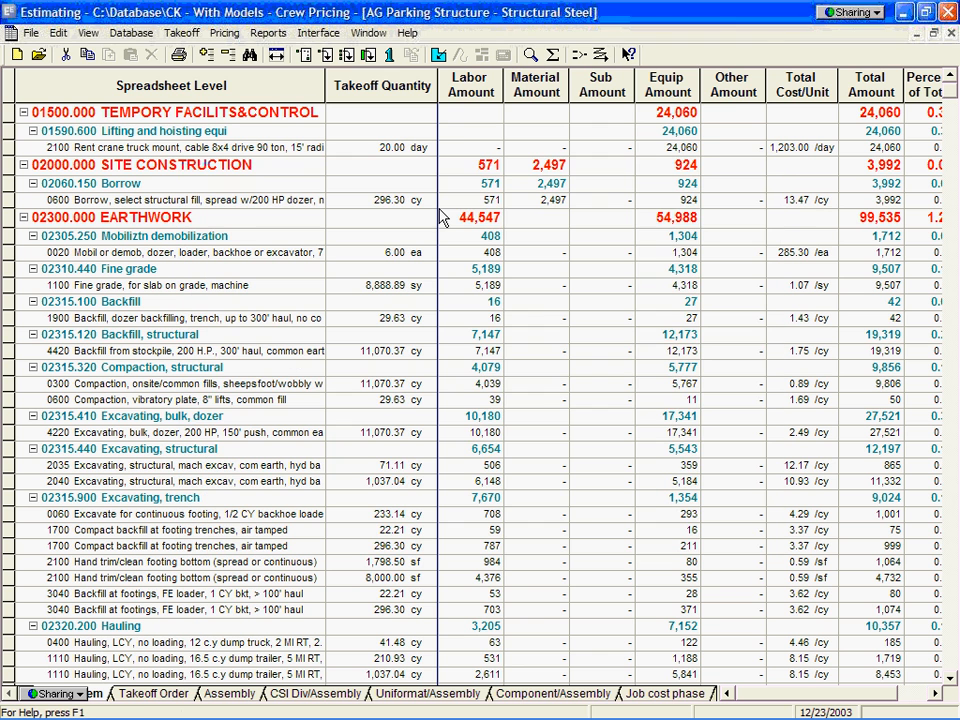
# Reopen the Budget interview of CONCEPT100B Parking Structure, Above Grade from the estimate's own models for modification.
pyautogui.click(370, 55)
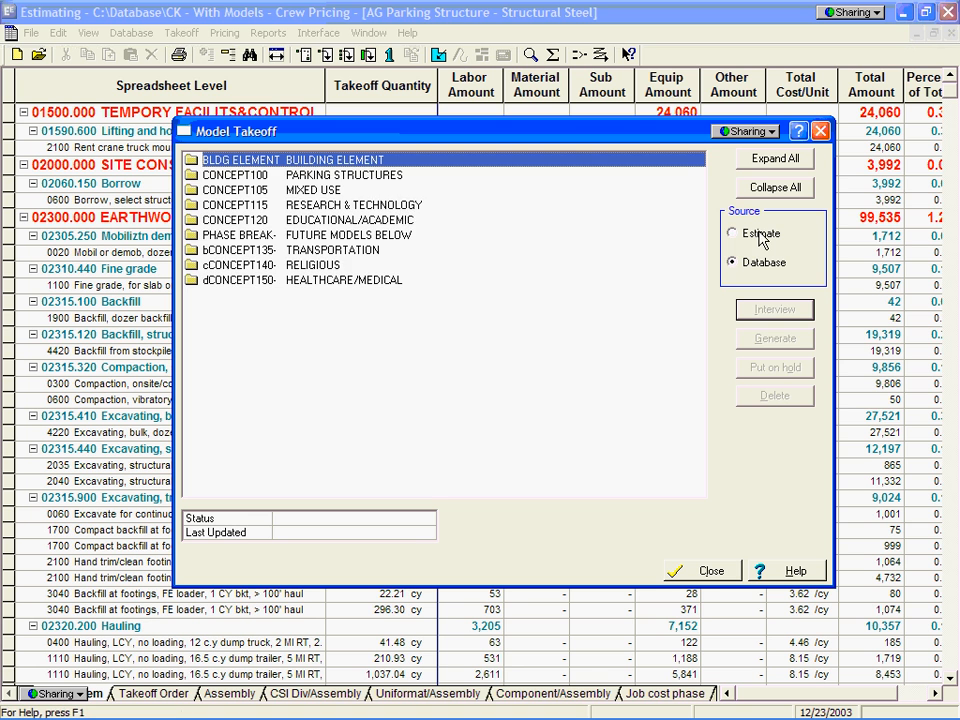
pyautogui.click(740, 233)
pyautogui.doubleClick(345, 160)
pyautogui.doubleClick(318, 174)
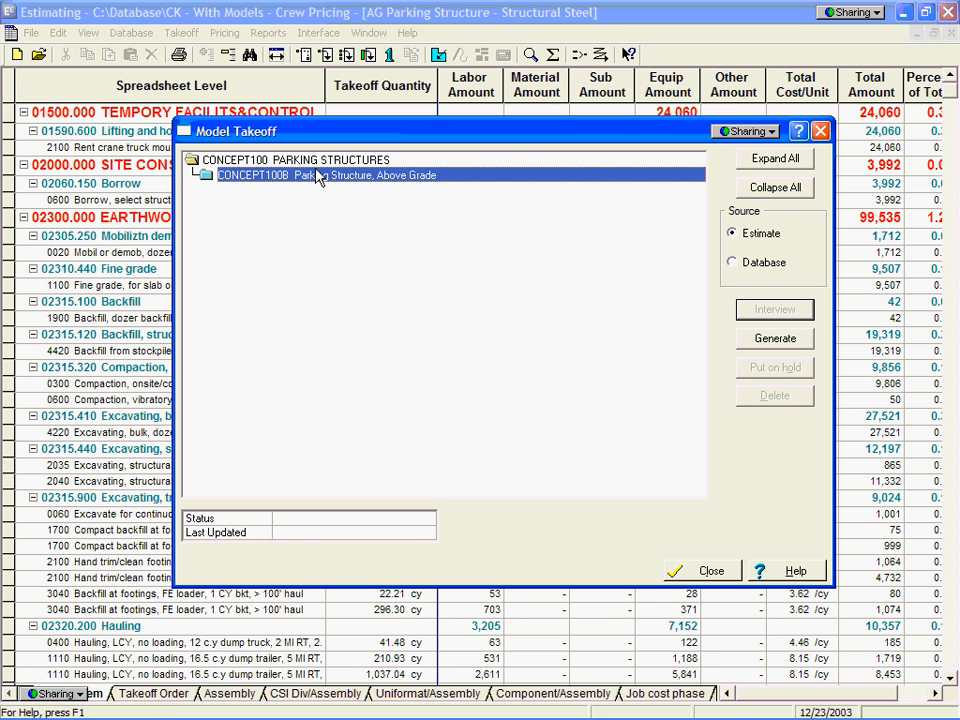
pyautogui.click(219, 190)
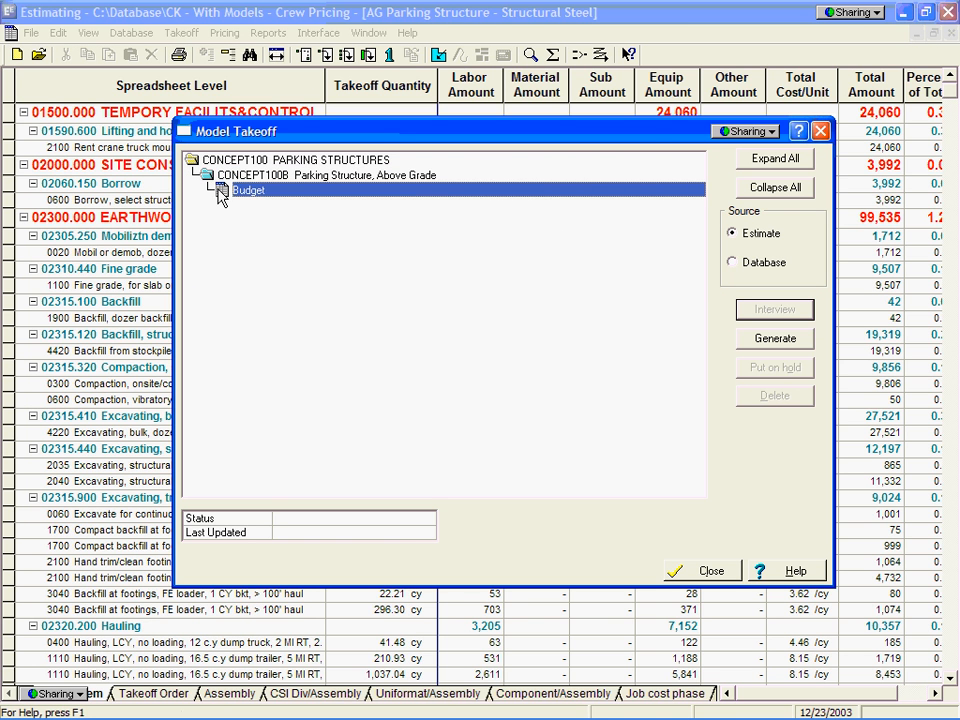
pyautogui.doubleClick(219, 191)
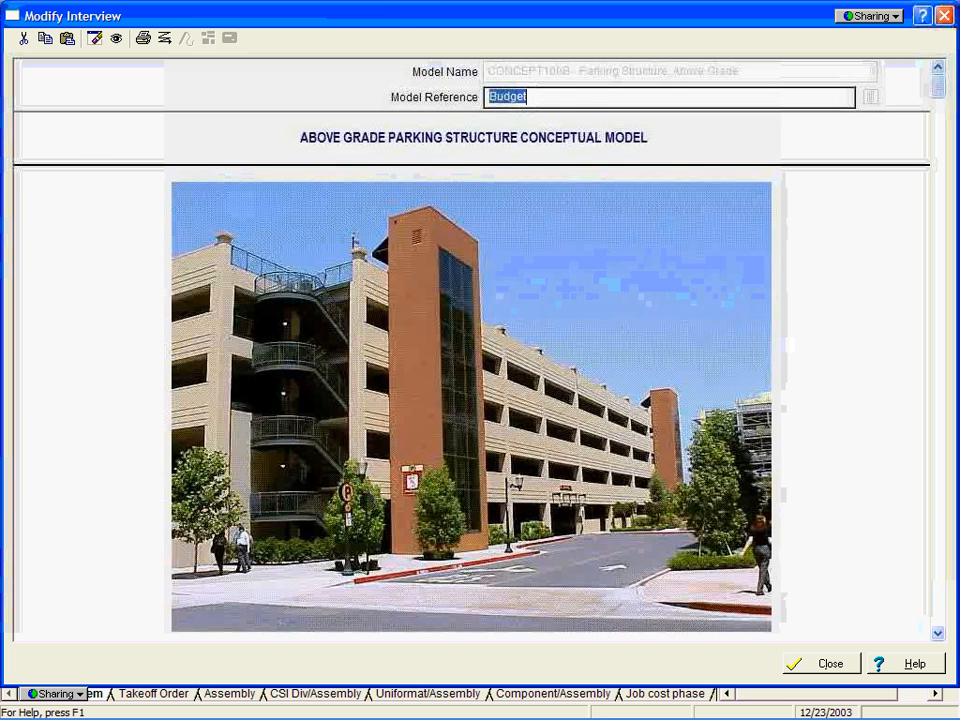
pyautogui.click(935, 619)
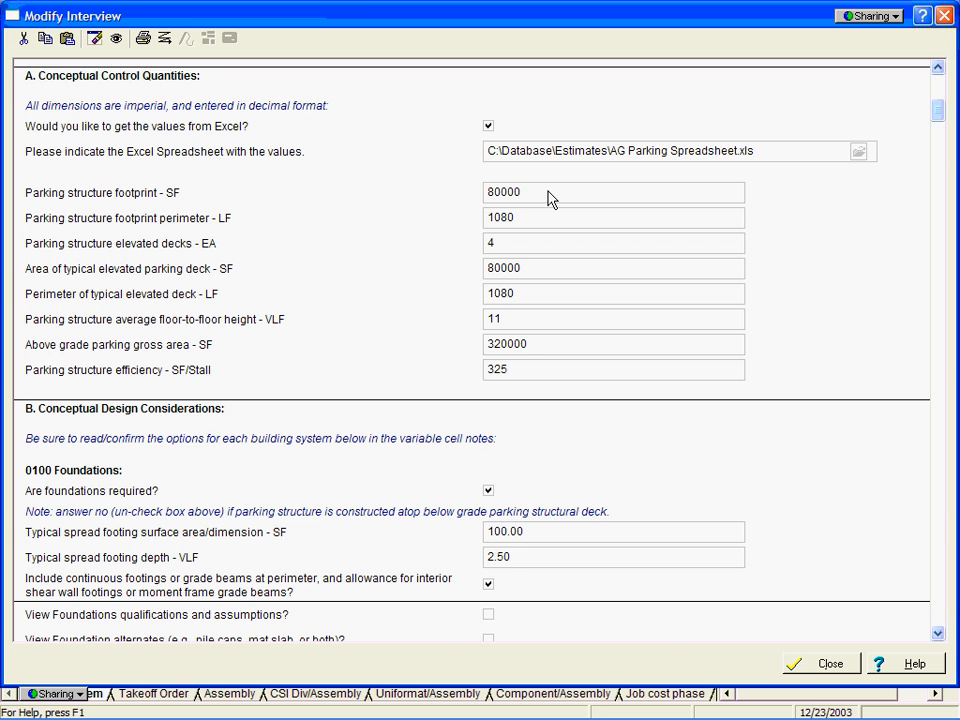
# Change the interview's parking structure superstructure selection to 3, structural steel with longspan deck, and save the modified interview.
pyautogui.click(937, 636)
pyautogui.click(937, 636)
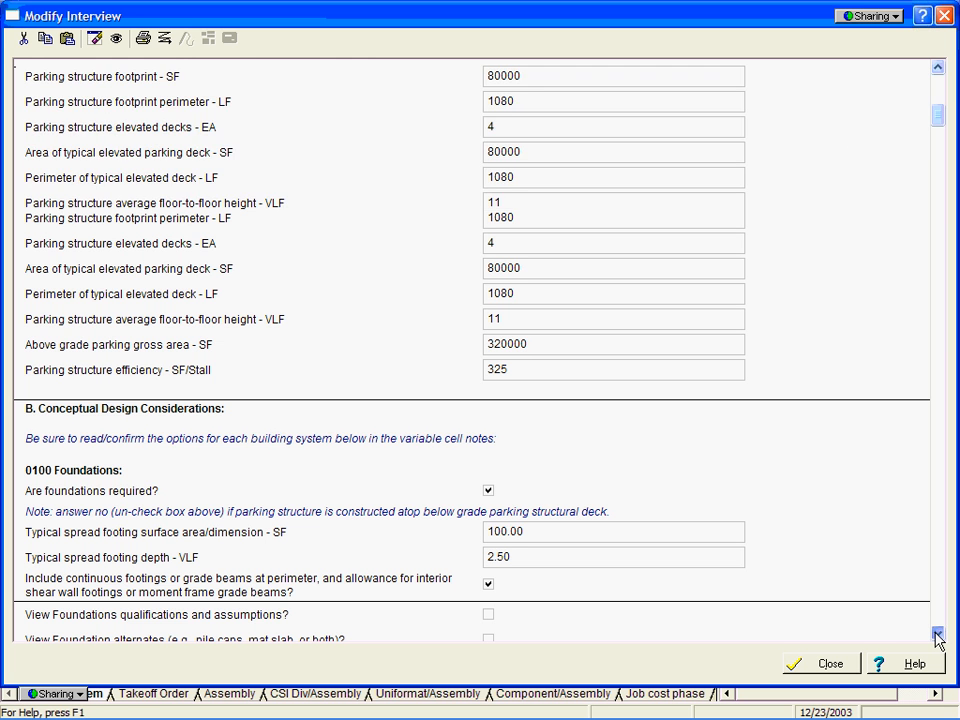
pyautogui.click(937, 636)
pyautogui.click(937, 636)
pyautogui.click(937, 636)
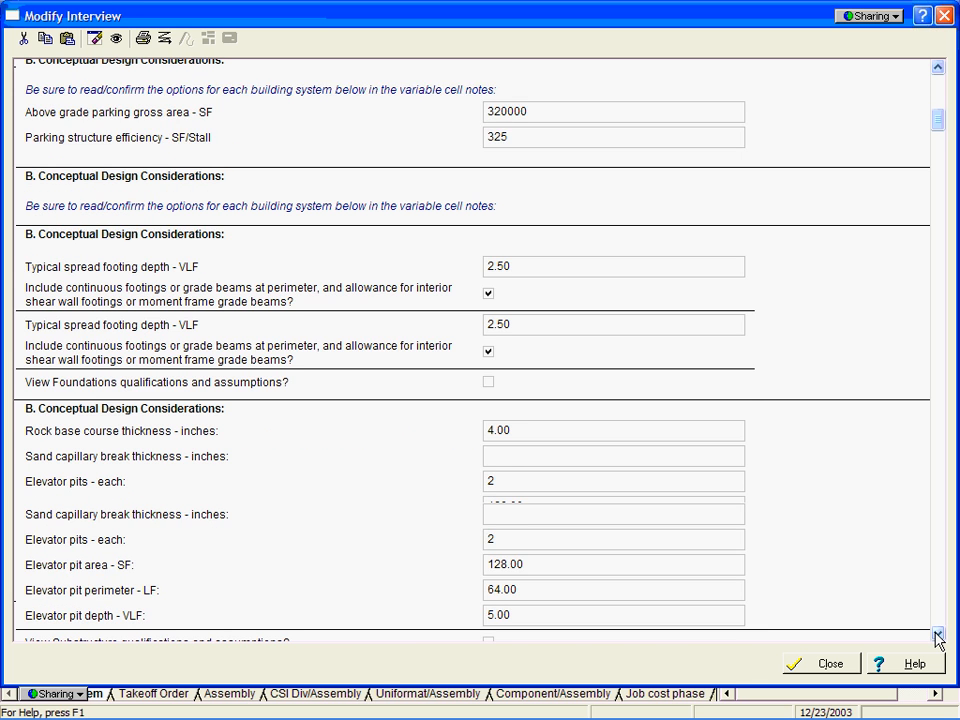
pyautogui.click(937, 636)
pyautogui.click(937, 636)
pyautogui.click(934, 629)
pyautogui.click(934, 629)
pyautogui.click(934, 629)
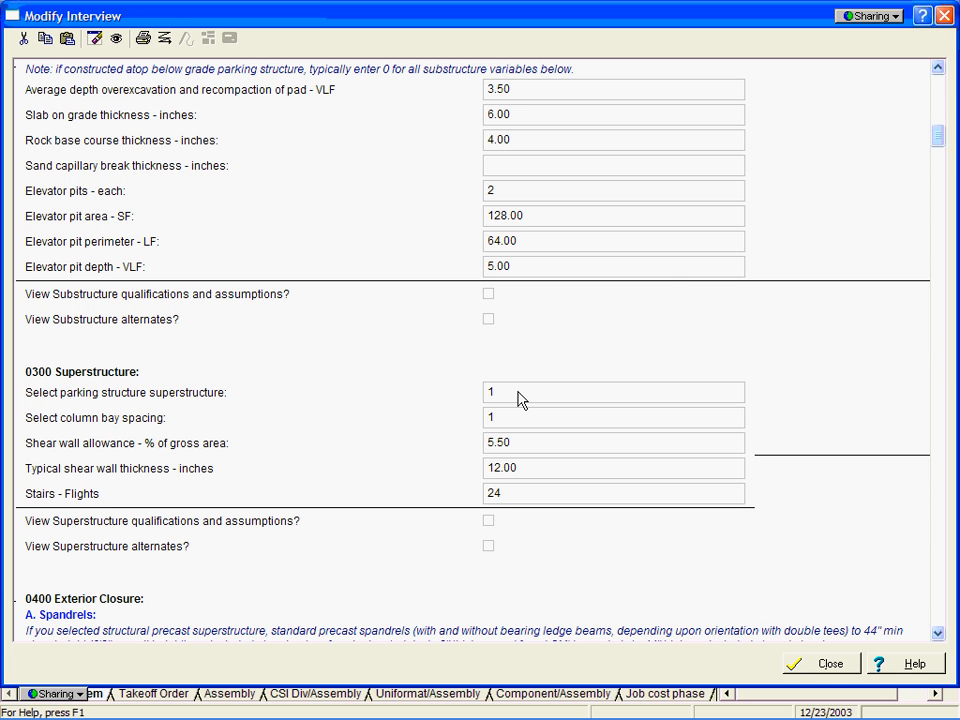
pyautogui.click(521, 393)
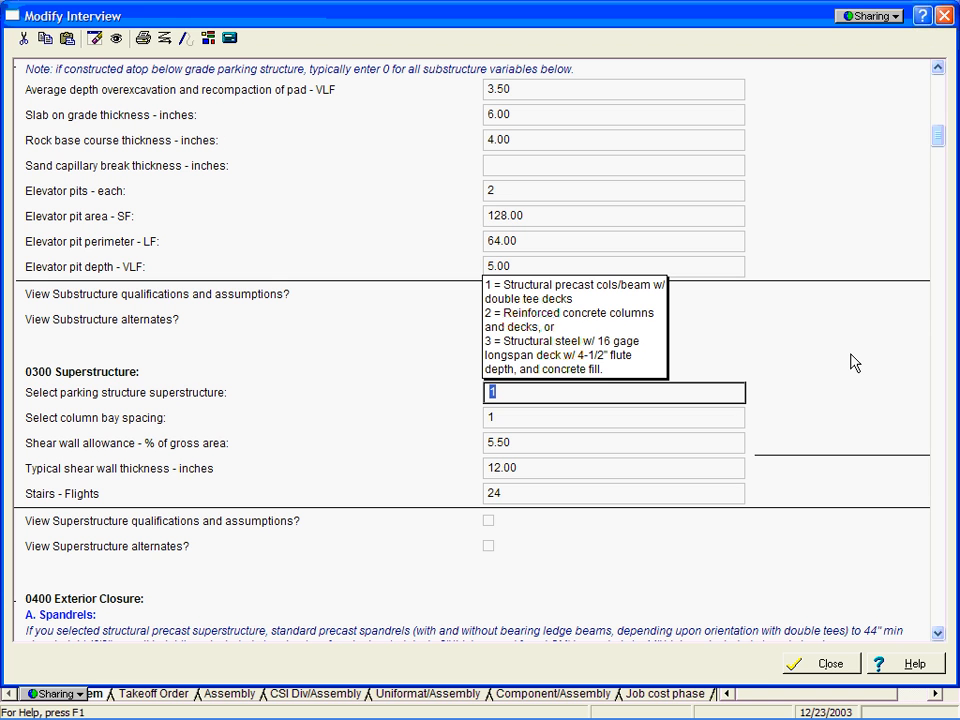
pyautogui.write('3')
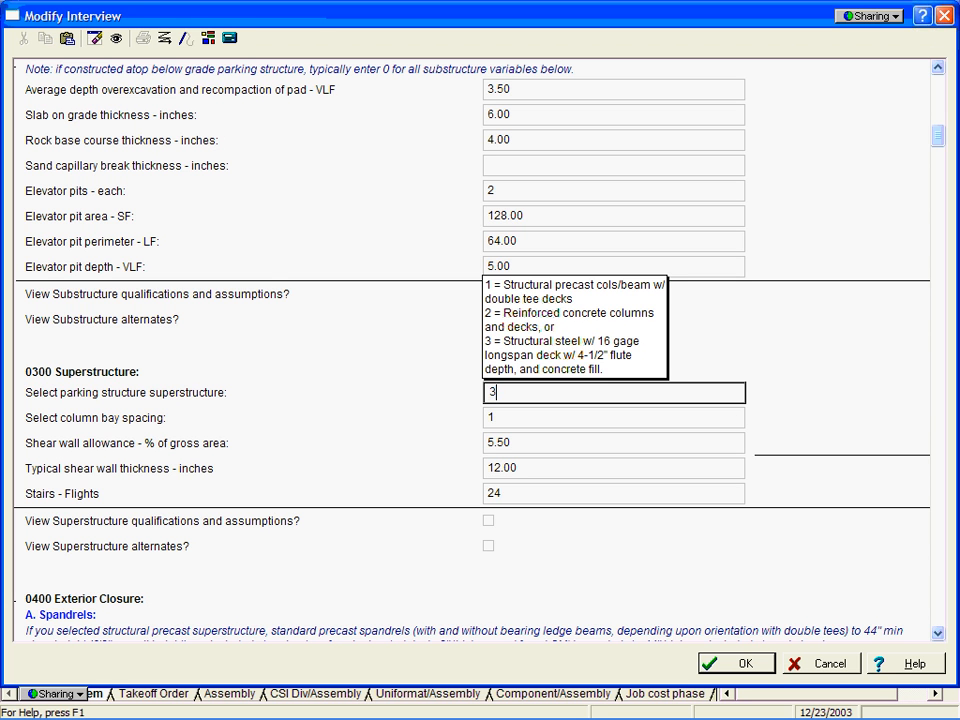
pyautogui.press('Tab')
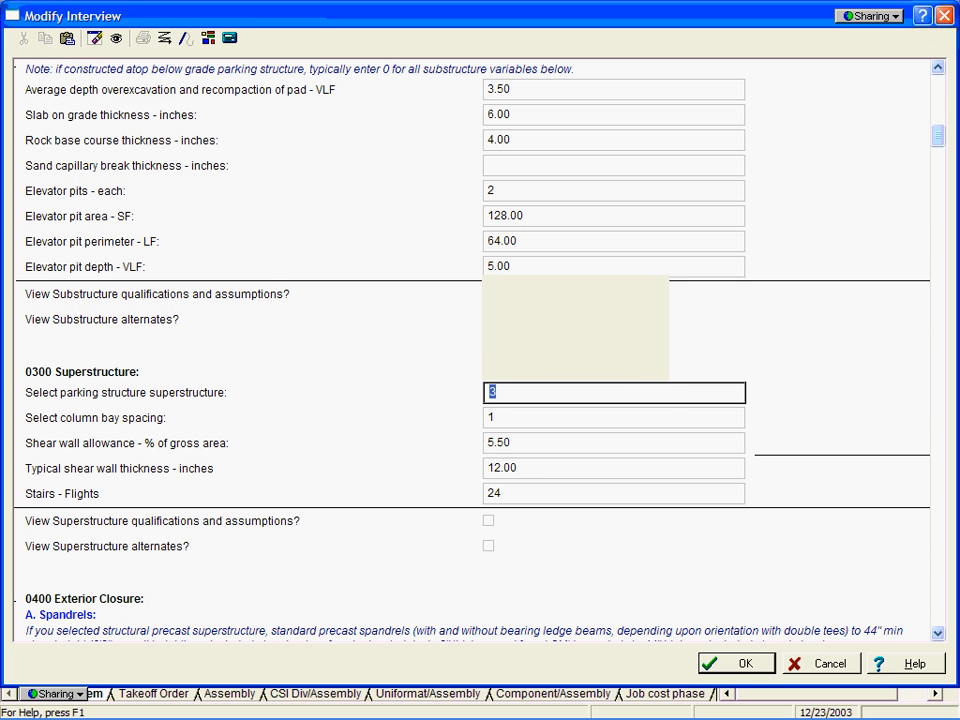
pyautogui.press('Tab')
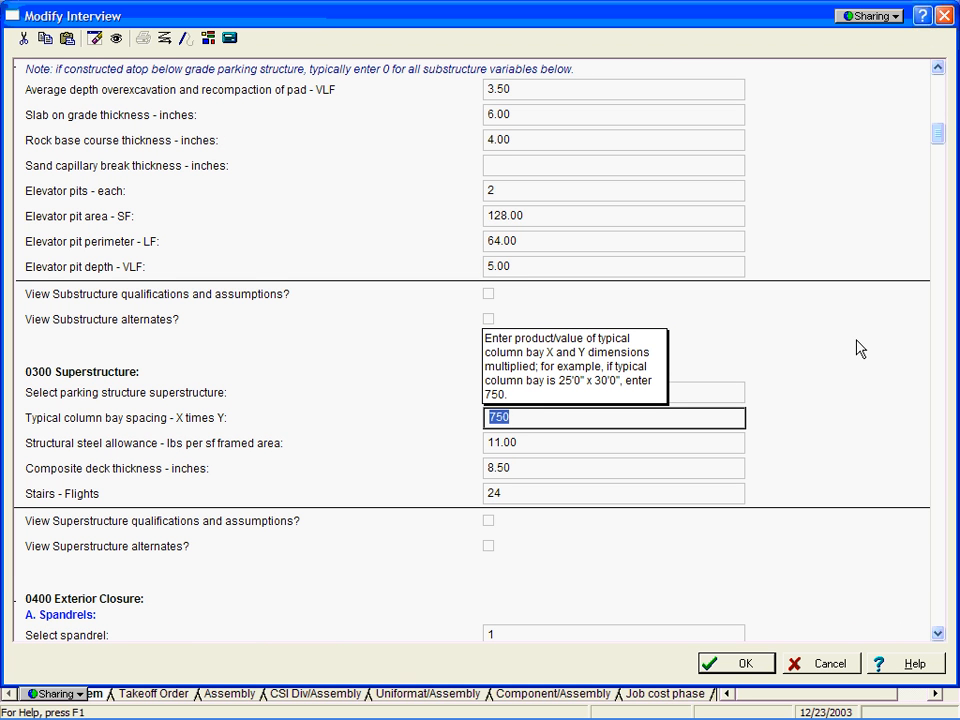
pyautogui.click(746, 670)
pyautogui.click(744, 665)
pyautogui.click(744, 665)
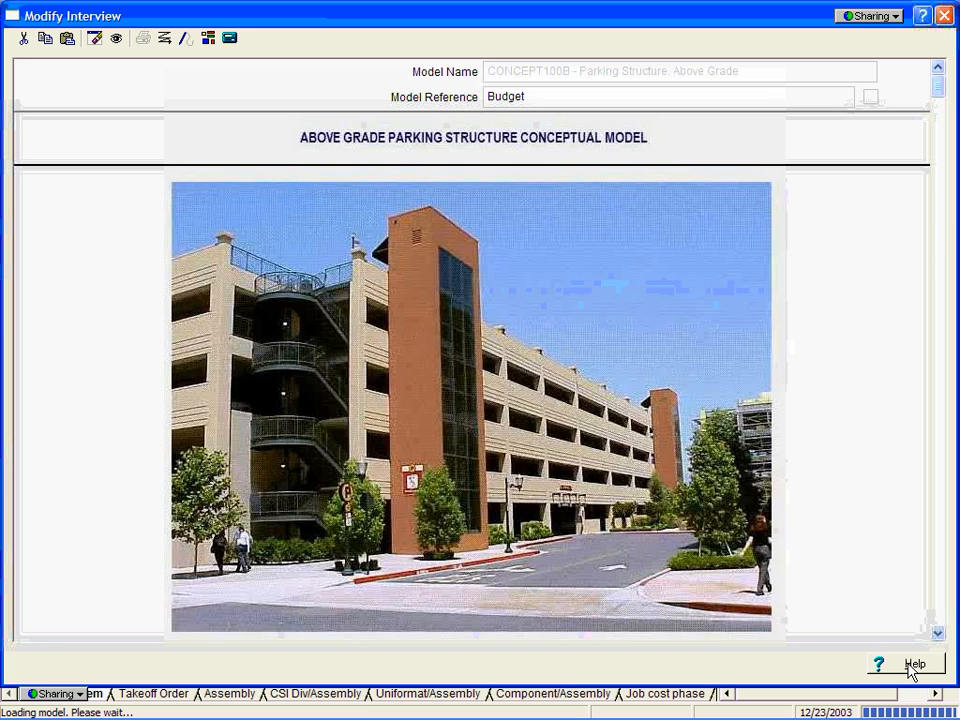
pyautogui.click(830, 668)
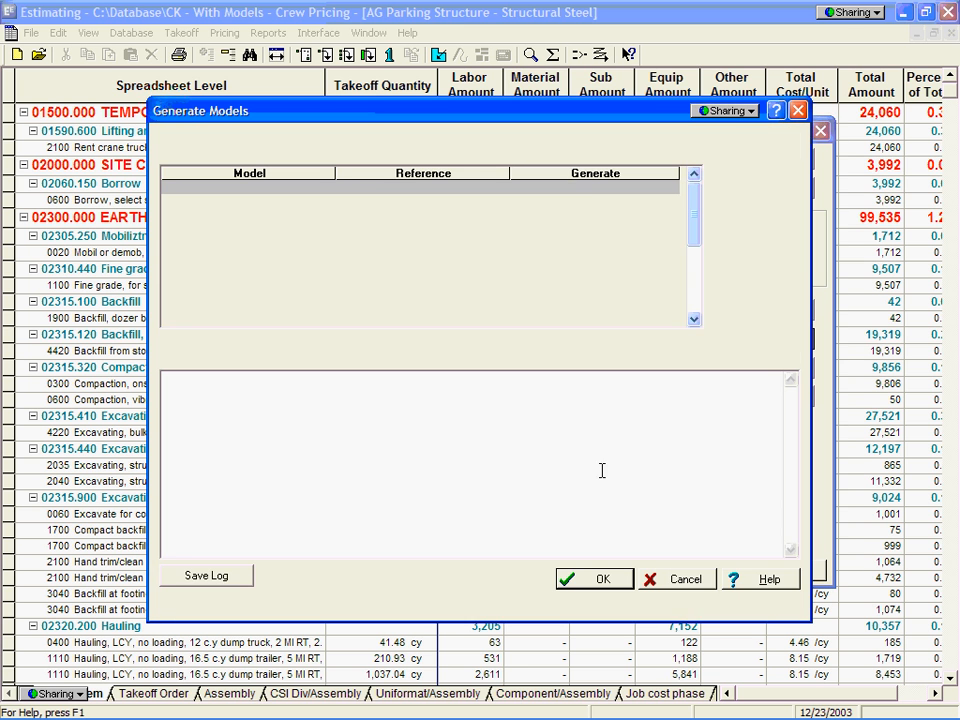
# Generate the modified CONCEPT100B Budget model into the structural steel estimate and review the estimate's totals page.
pyautogui.click(598, 579)
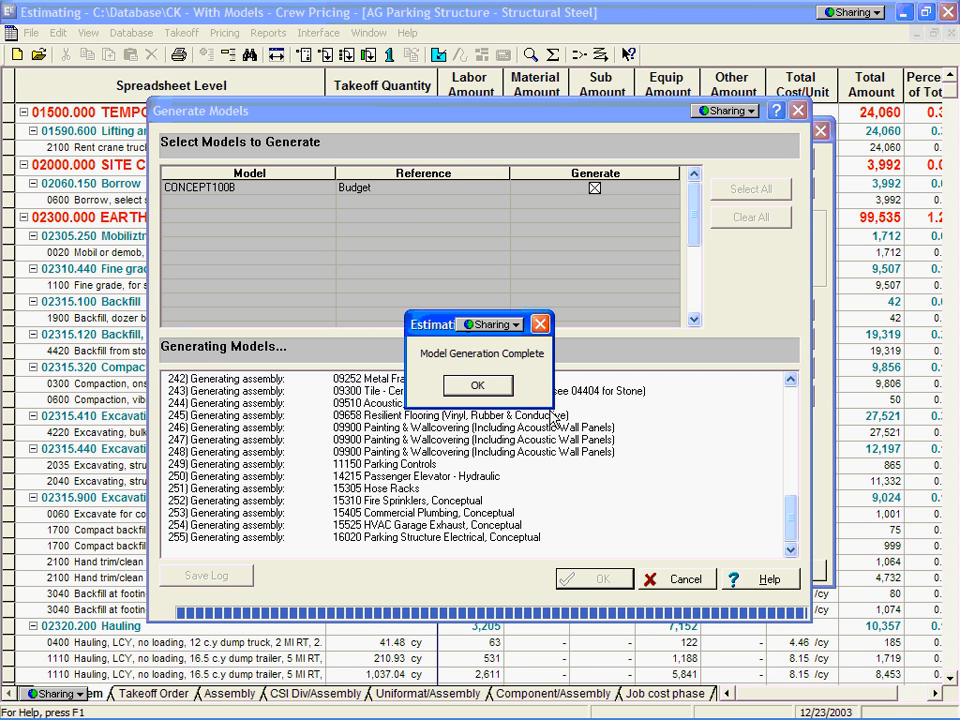
pyautogui.click(505, 390)
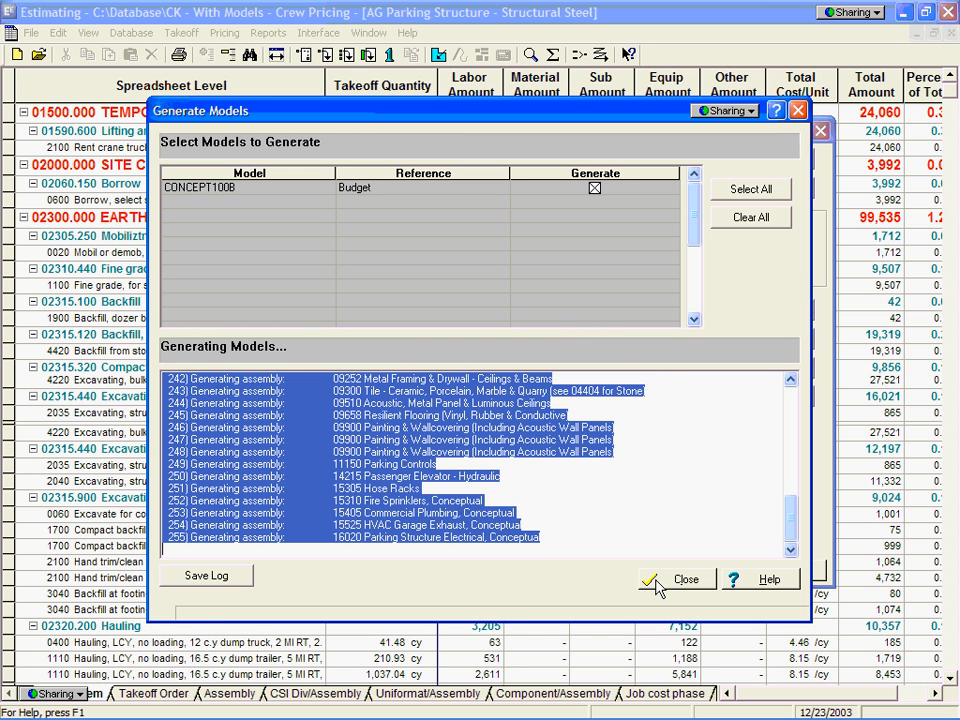
pyautogui.click(668, 583)
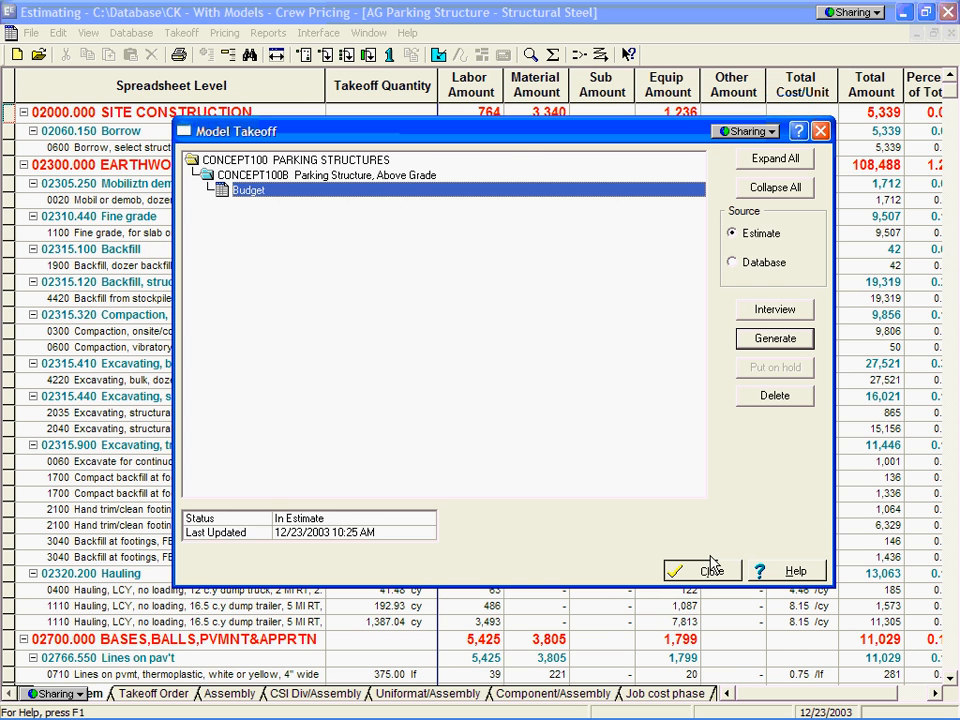
pyautogui.click(708, 570)
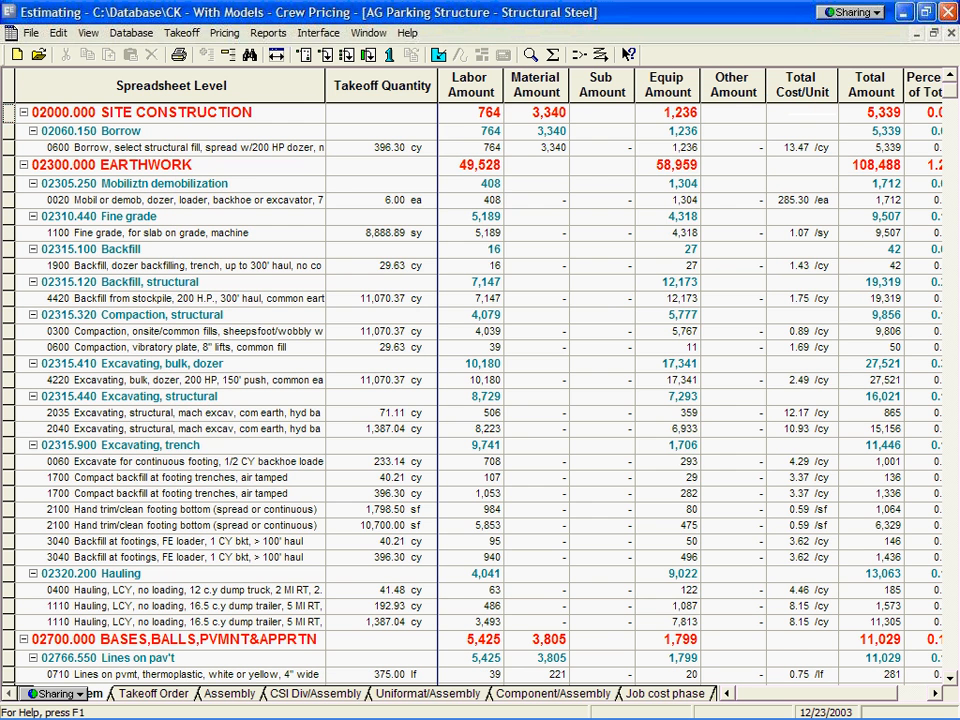
pyautogui.click(554, 58)
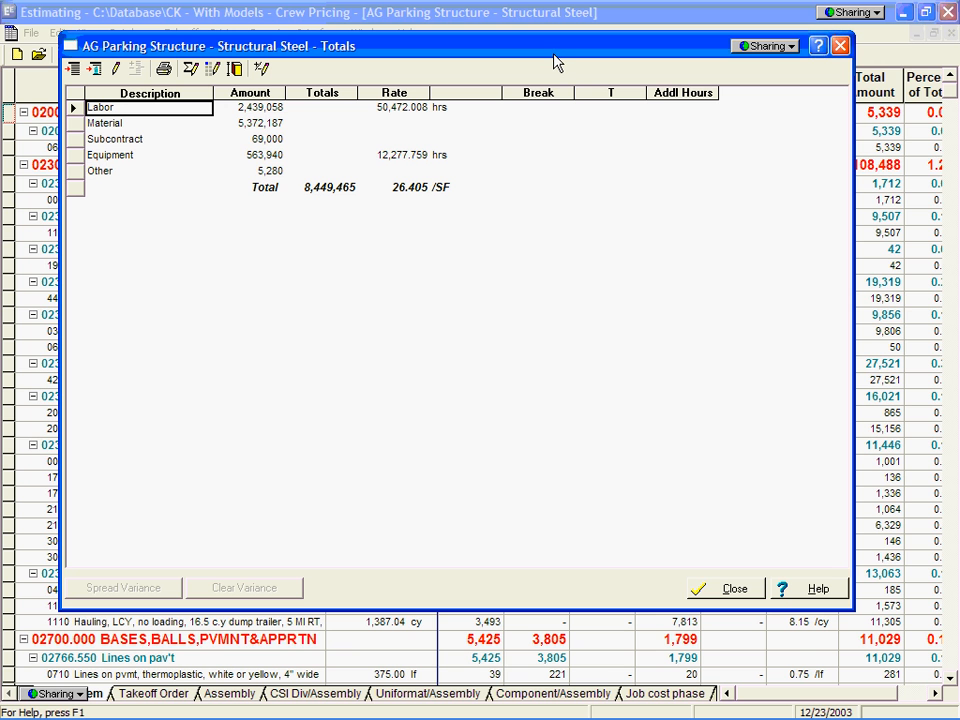
pyautogui.click(724, 597)
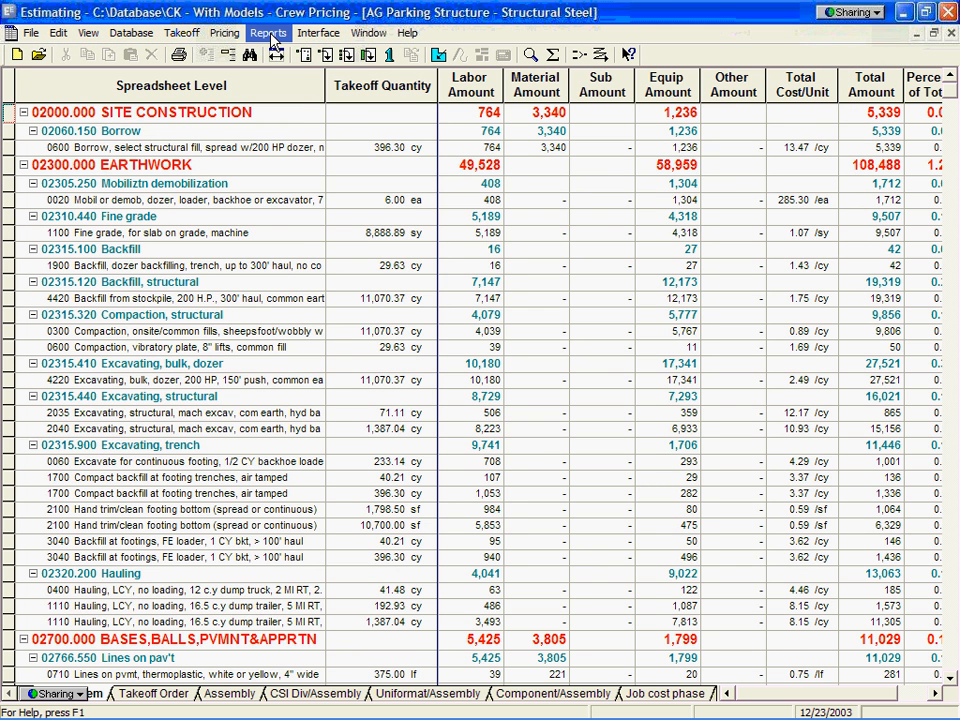
# Set up a Variance Report comparing AG Parking Structure - Precast with AG Parking Structure - Structural Steel.
pyautogui.click(268, 33)
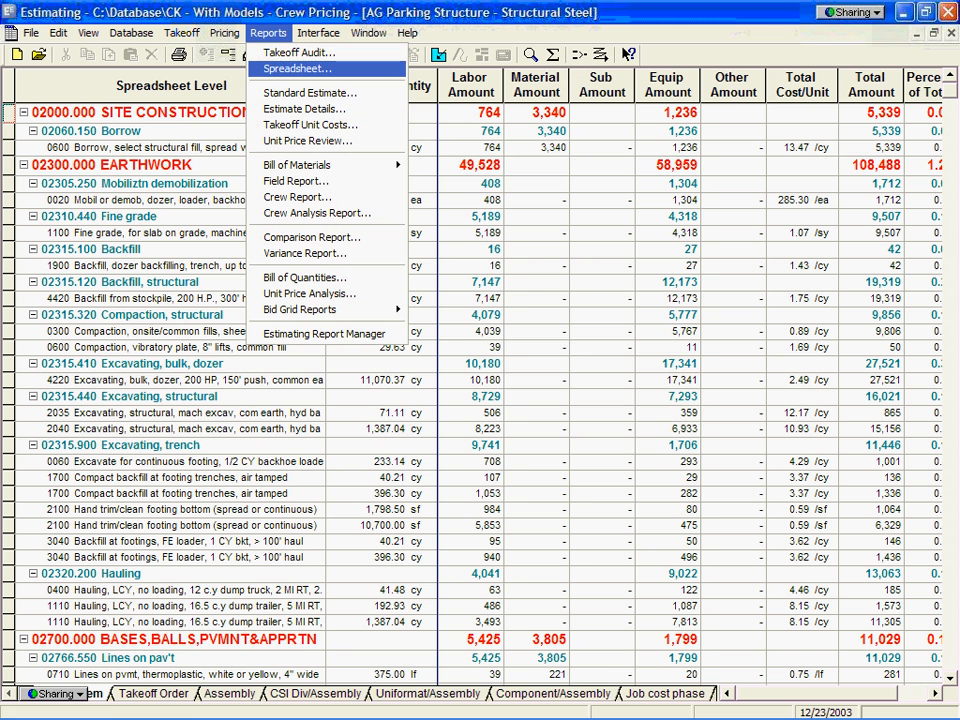
pyautogui.click(313, 256)
pyautogui.doubleClick(395, 333)
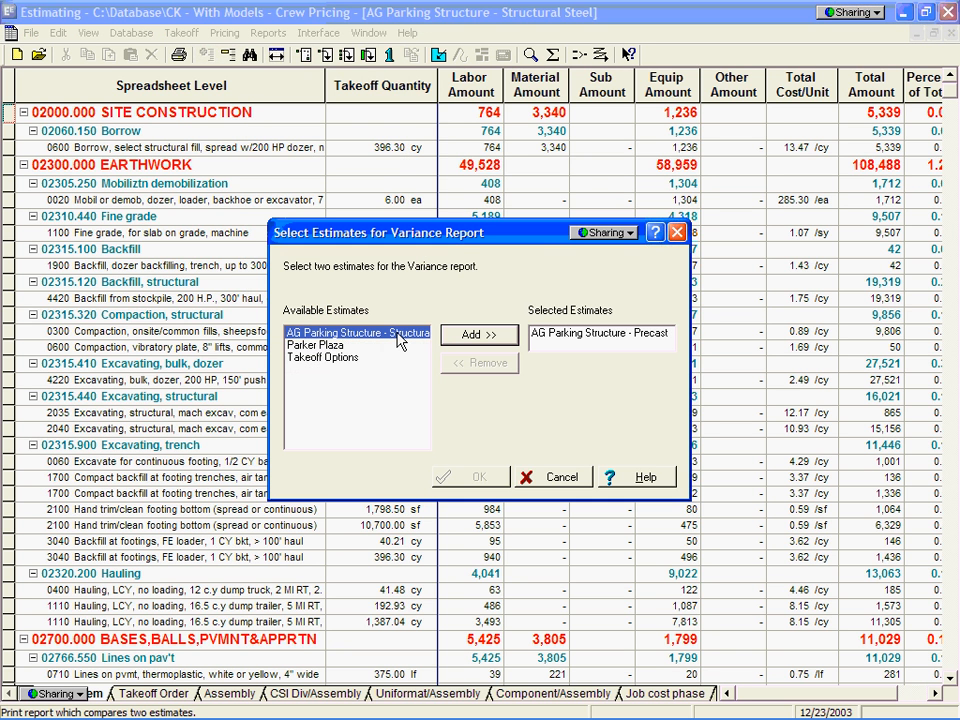
pyautogui.click(470, 338)
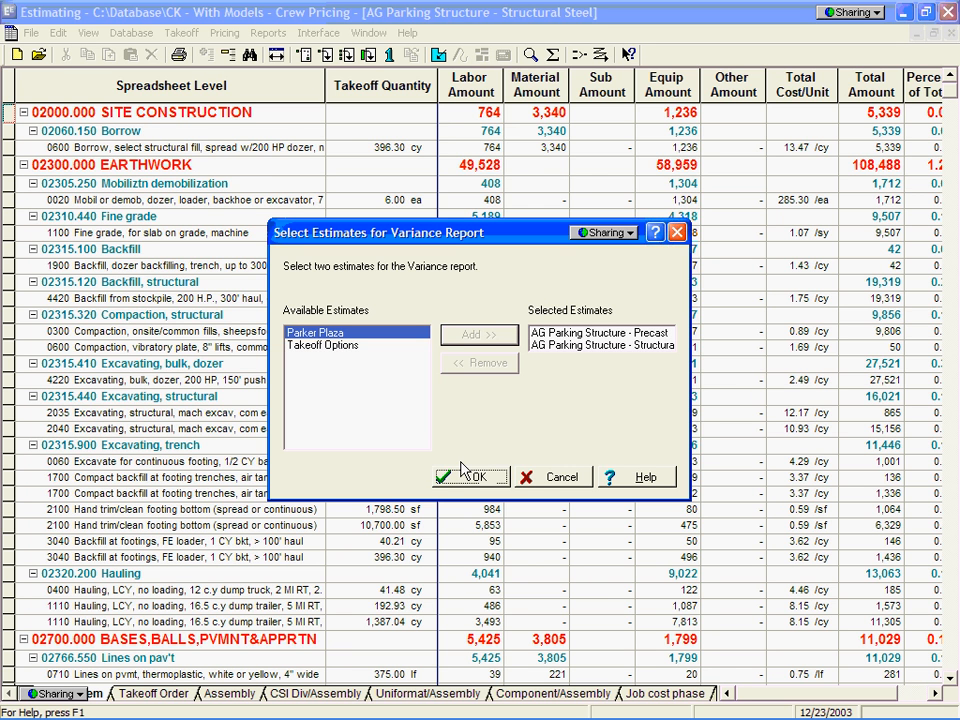
pyautogui.click(463, 472)
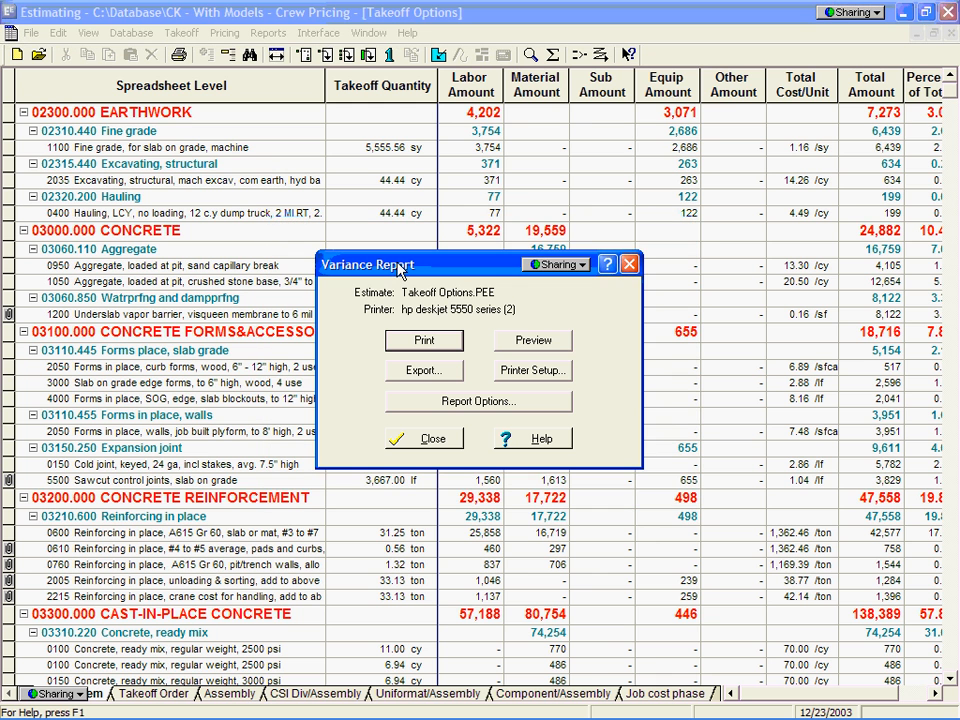
# Preview the Variance Report enlarged, compare the two estimates' amounts by division, and close the preview.
pyautogui.click(537, 342)
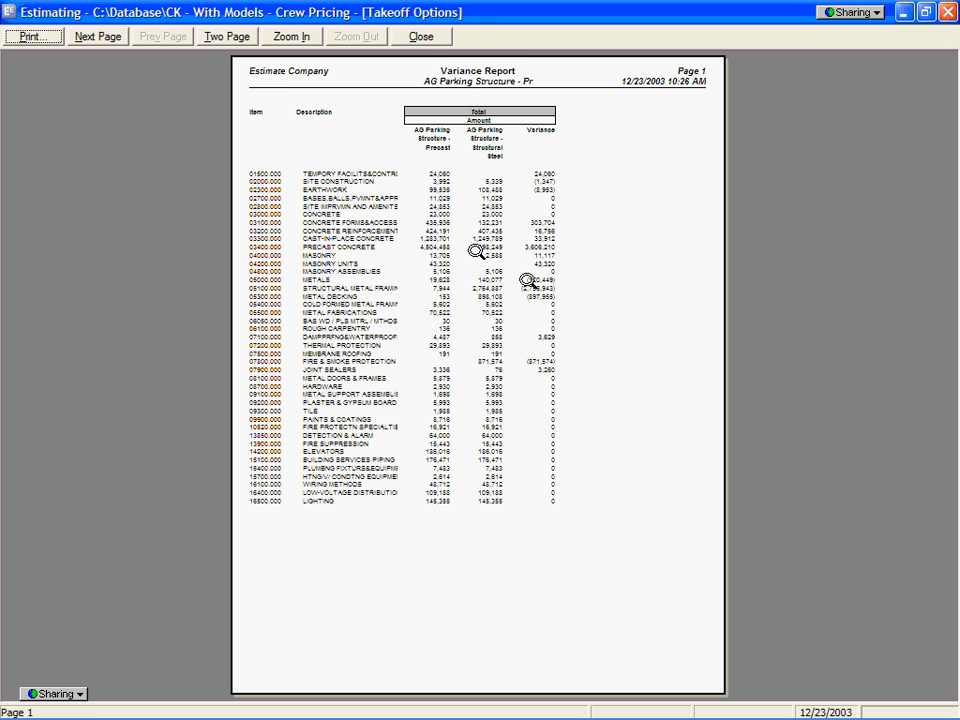
pyautogui.click(476, 251)
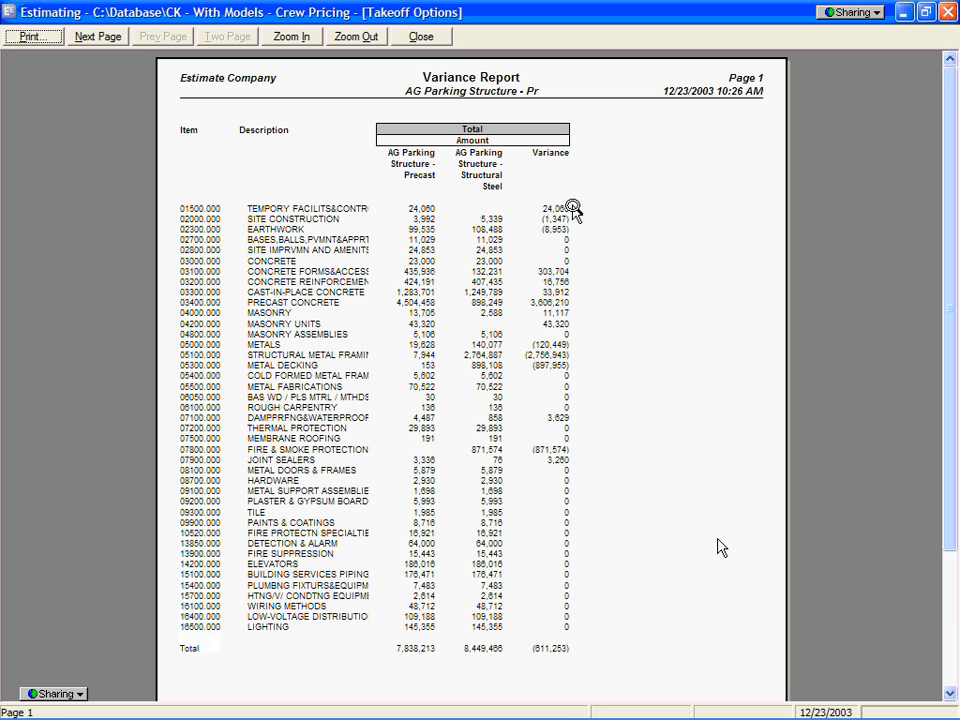
pyautogui.click(421, 36)
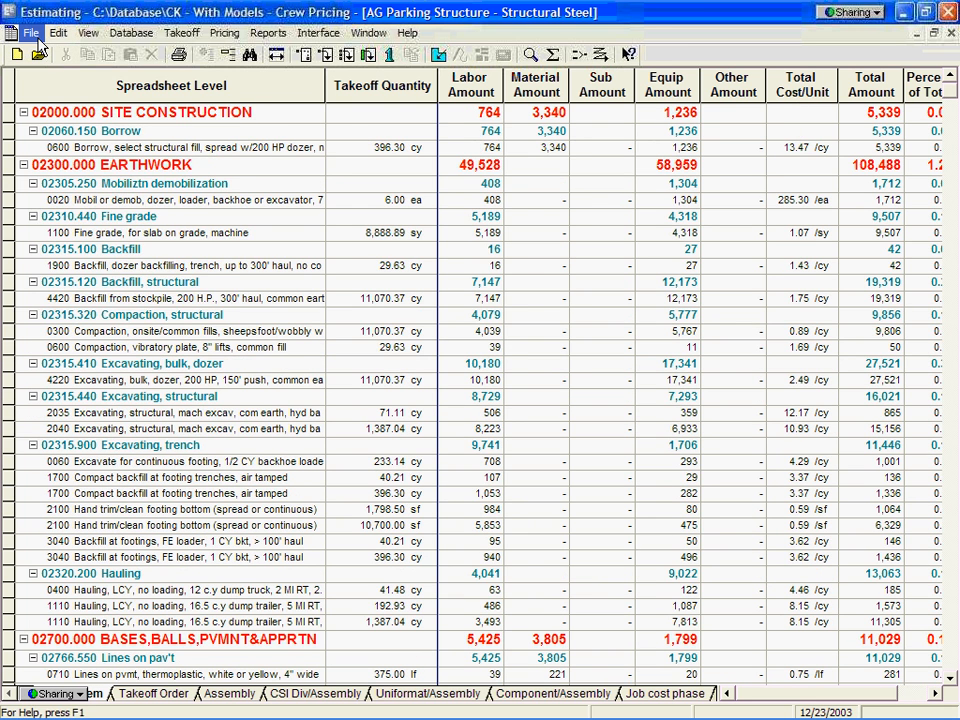
# Open the AG Parking Structure - Precast estimate and set its Microsoft Project schedule to generate tasks by Assembly.
pyautogui.click(36, 38)
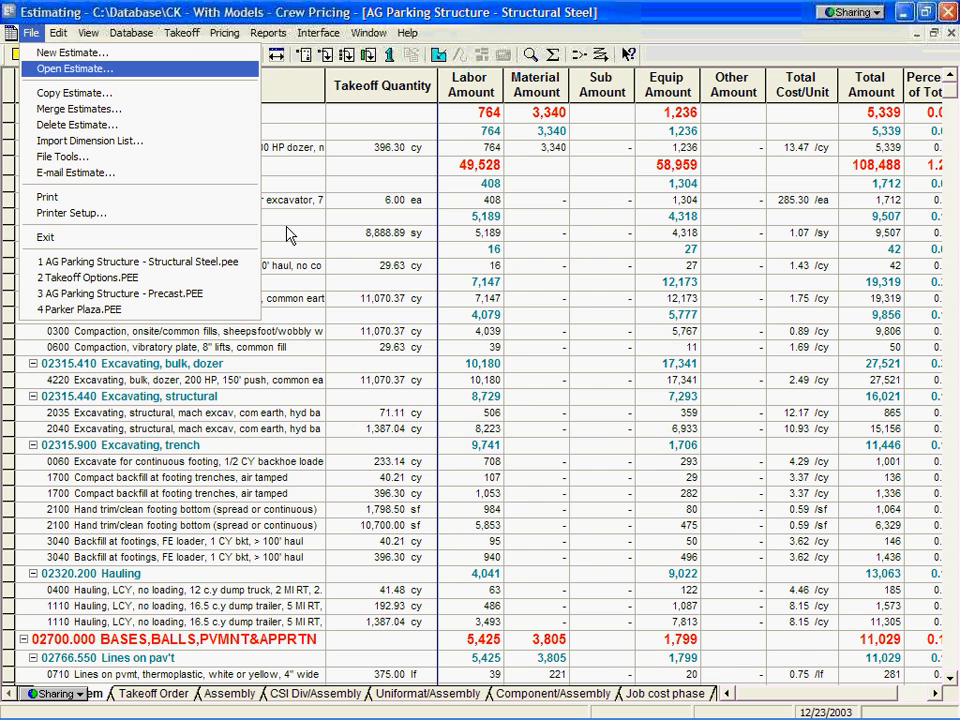
pyautogui.press('Return')
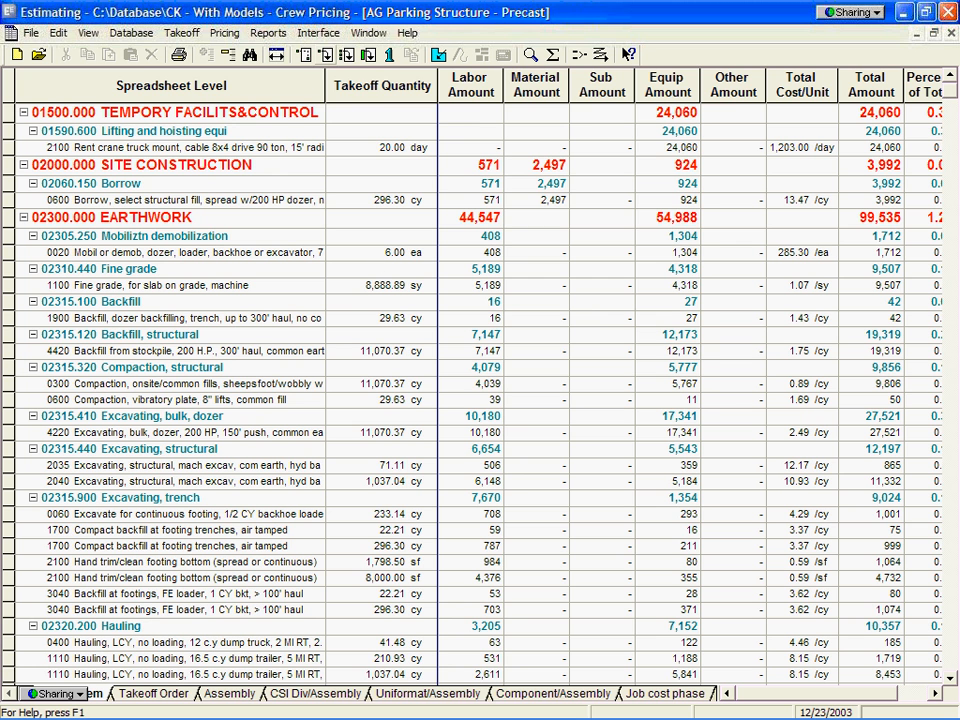
pyautogui.click(320, 33)
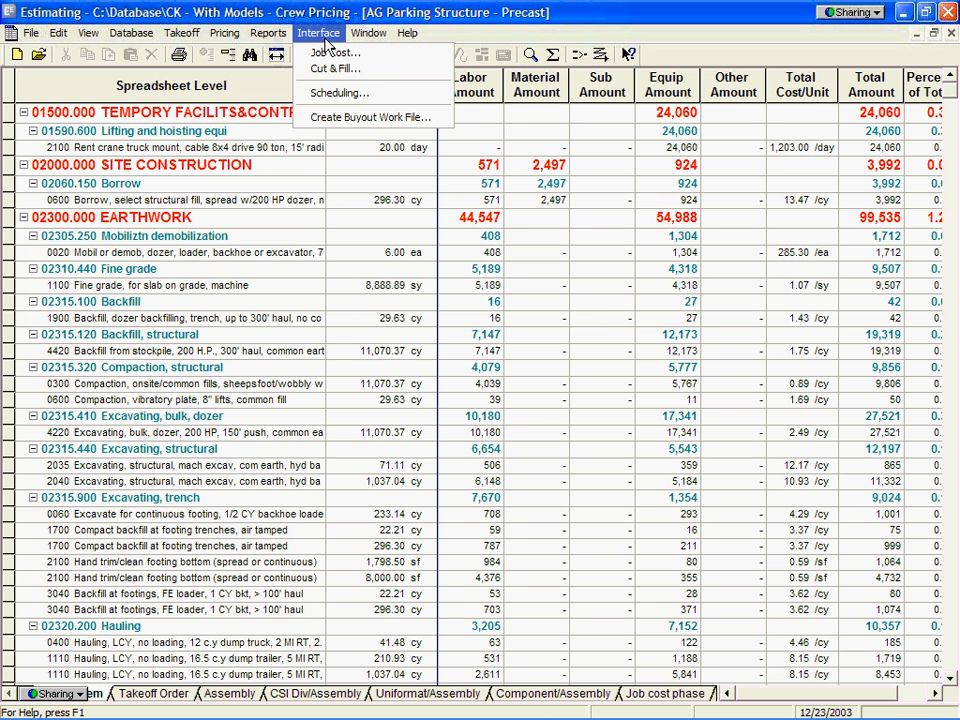
pyautogui.click(328, 93)
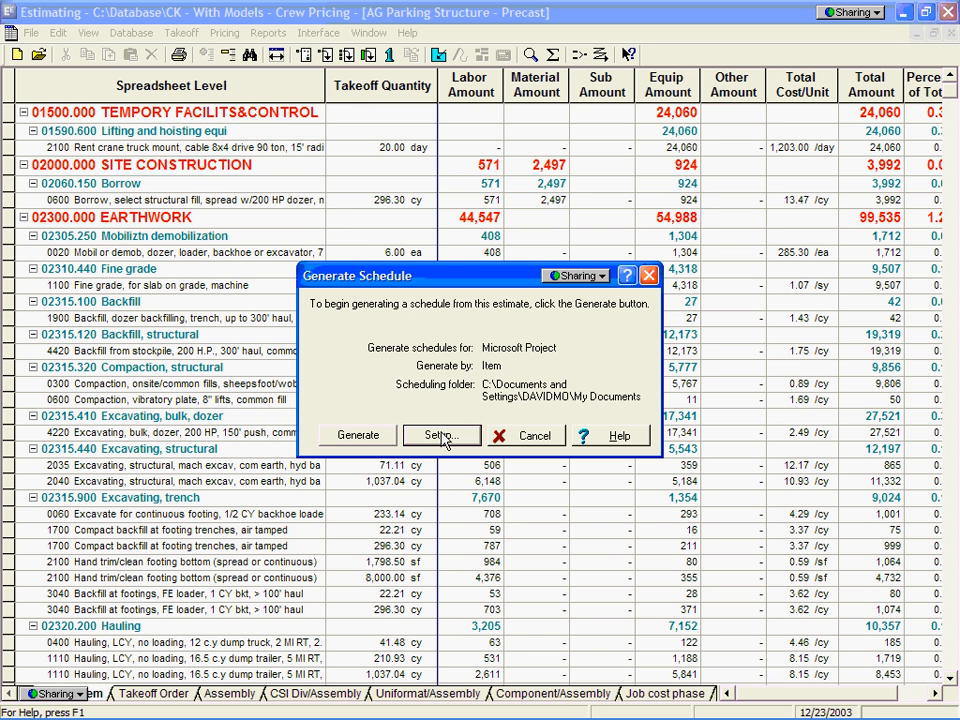
pyautogui.click(441, 436)
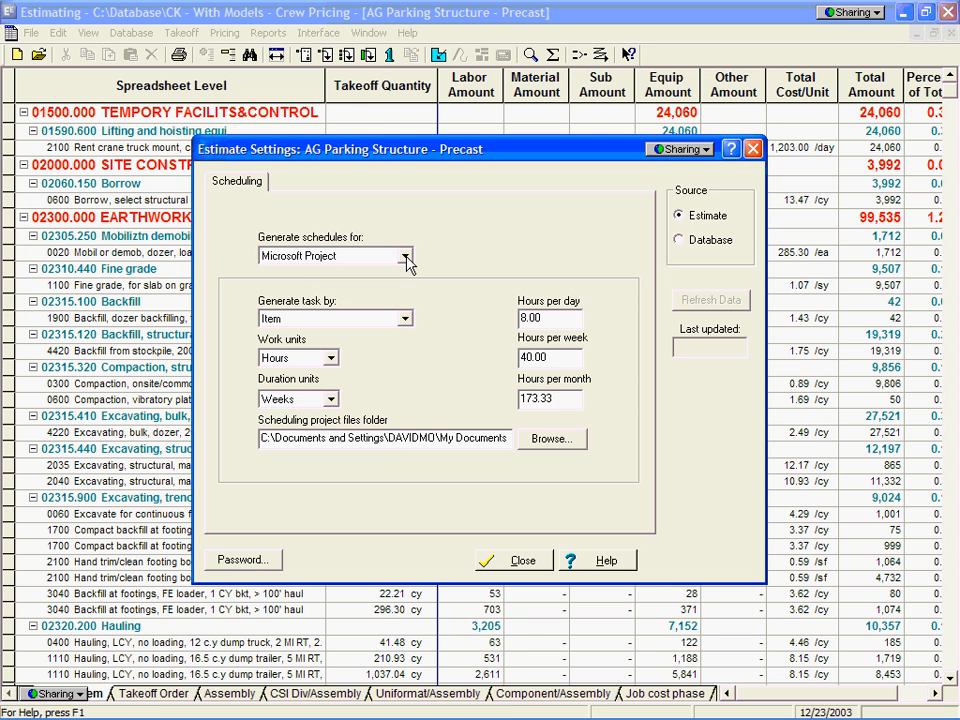
pyautogui.click(405, 258)
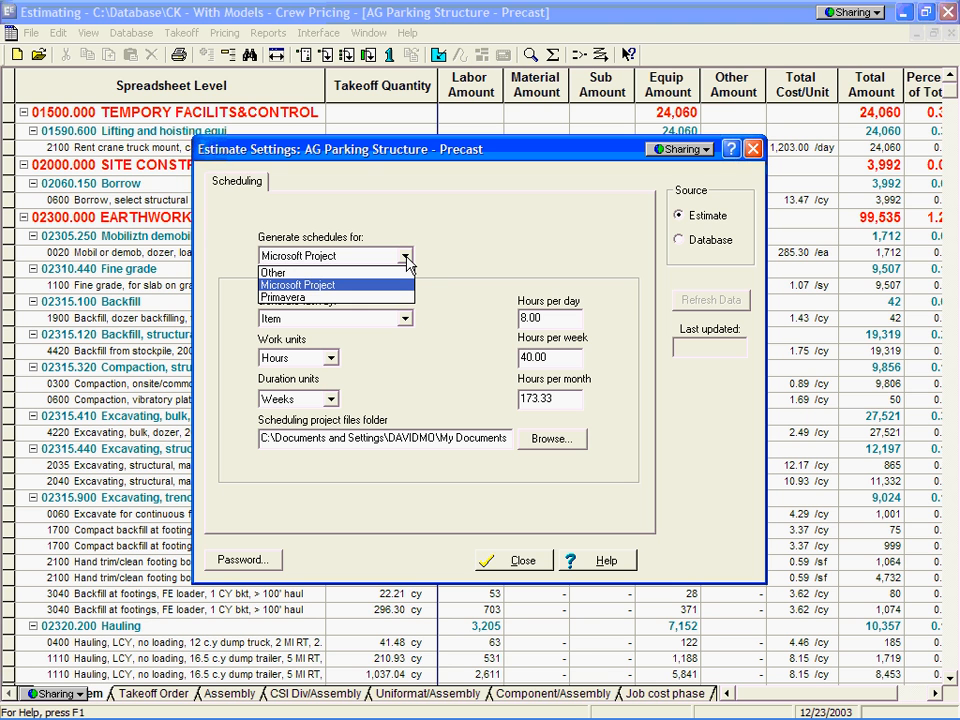
pyautogui.click(406, 259)
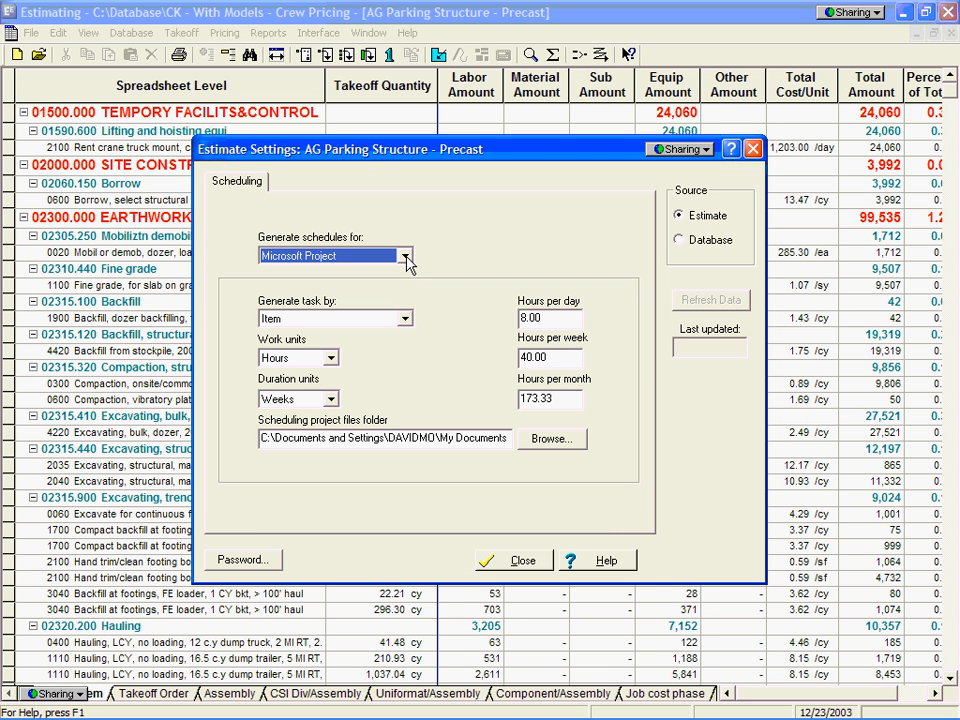
pyautogui.click(404, 320)
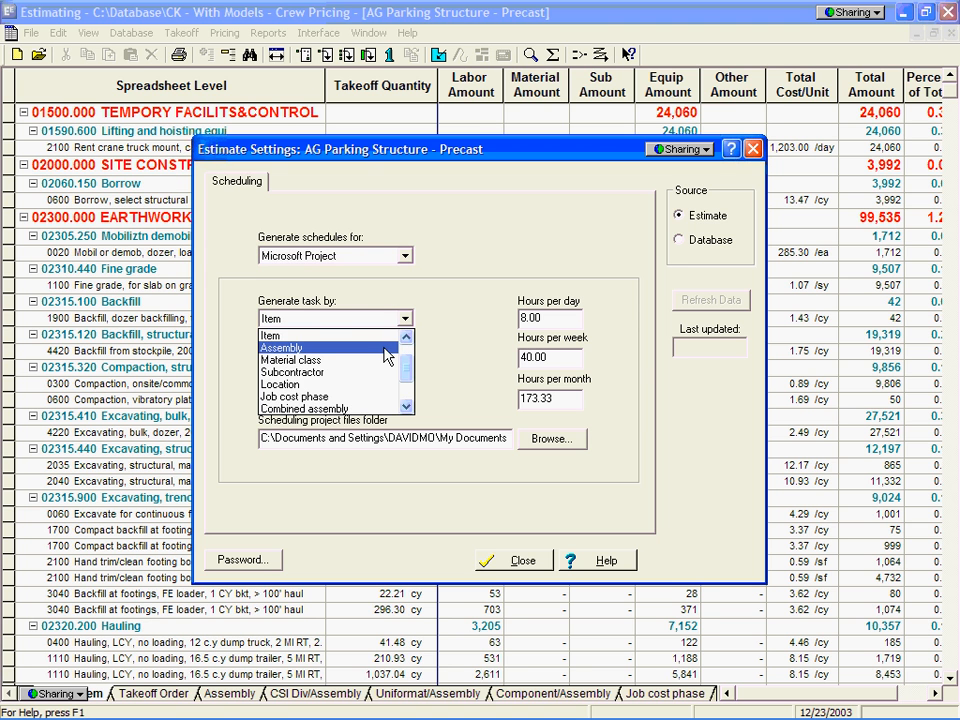
pyautogui.click(384, 348)
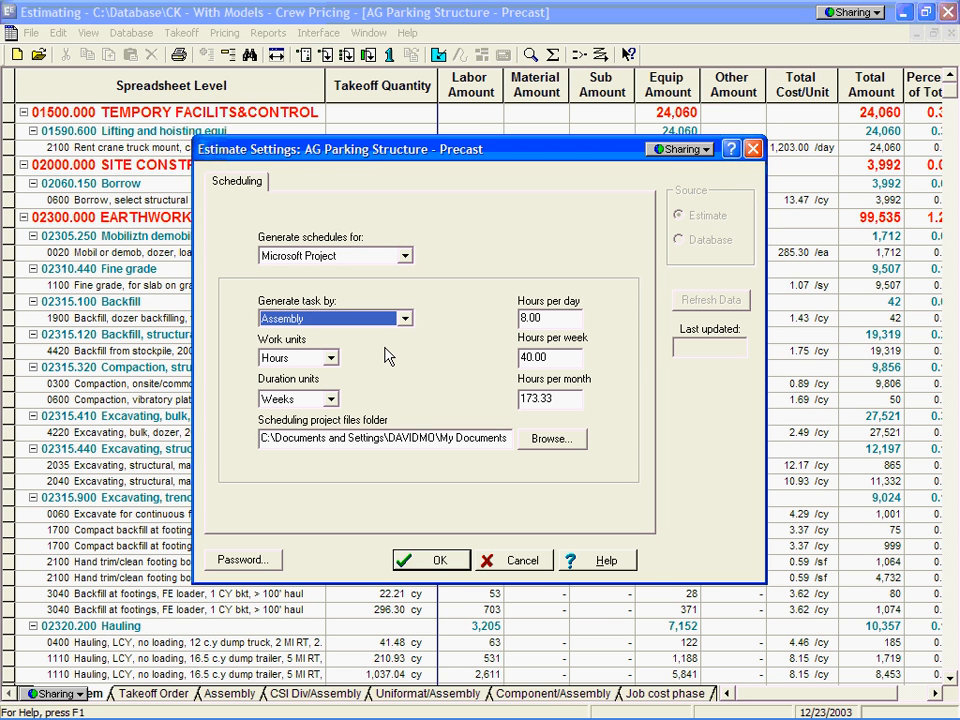
pyautogui.click(433, 561)
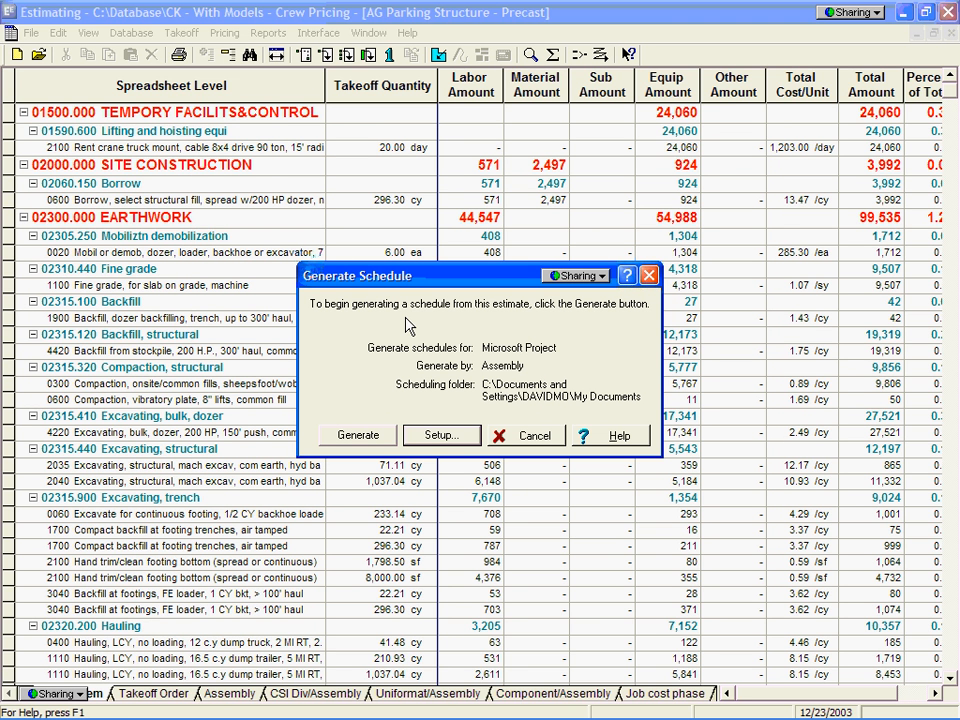
# Generate the Microsoft Project schedule from the precast estimate and dismiss the export message.
pyautogui.click(366, 437)
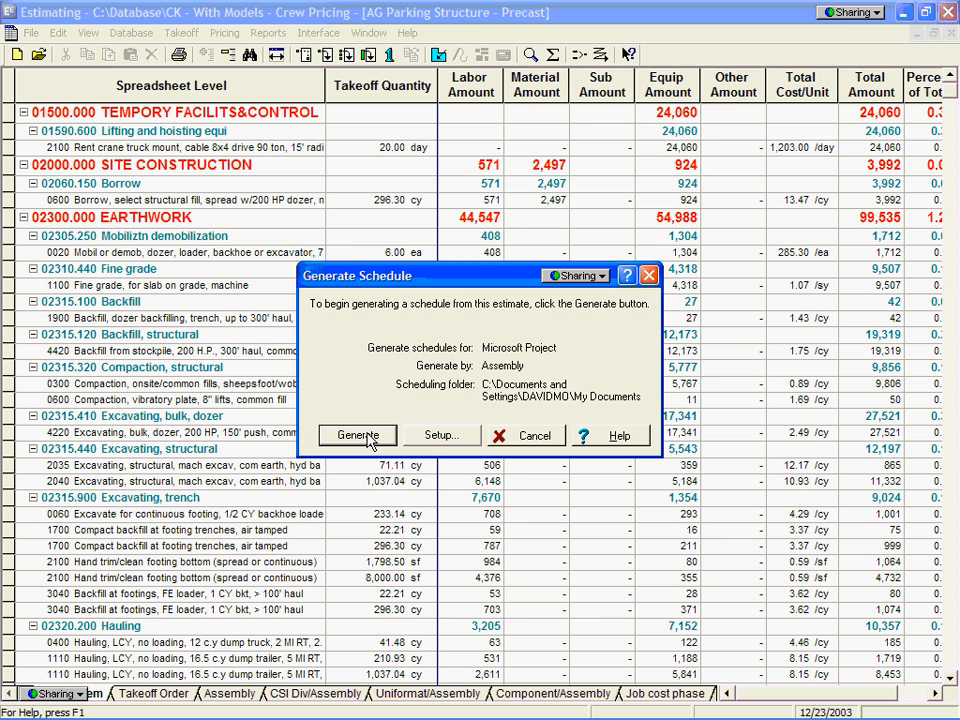
pyautogui.click(452, 396)
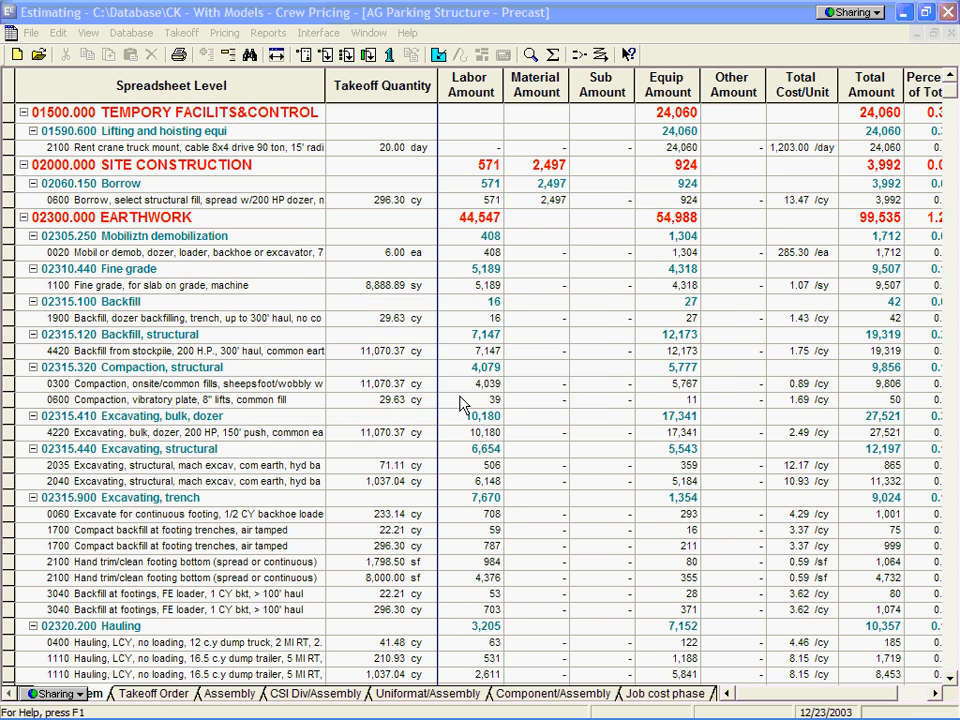
pyautogui.click(452, 403)
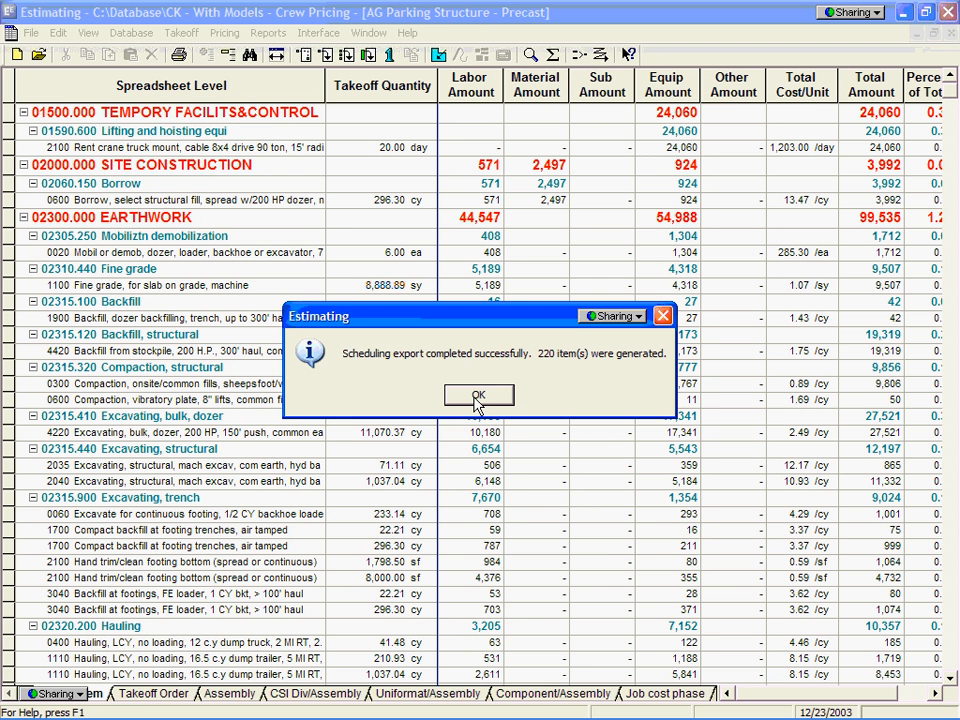
# Dismiss the export message, switch to Microsoft Project, and open the AG Parking Structure - Precast Schedule from My Documents.
pyautogui.click(477, 400)
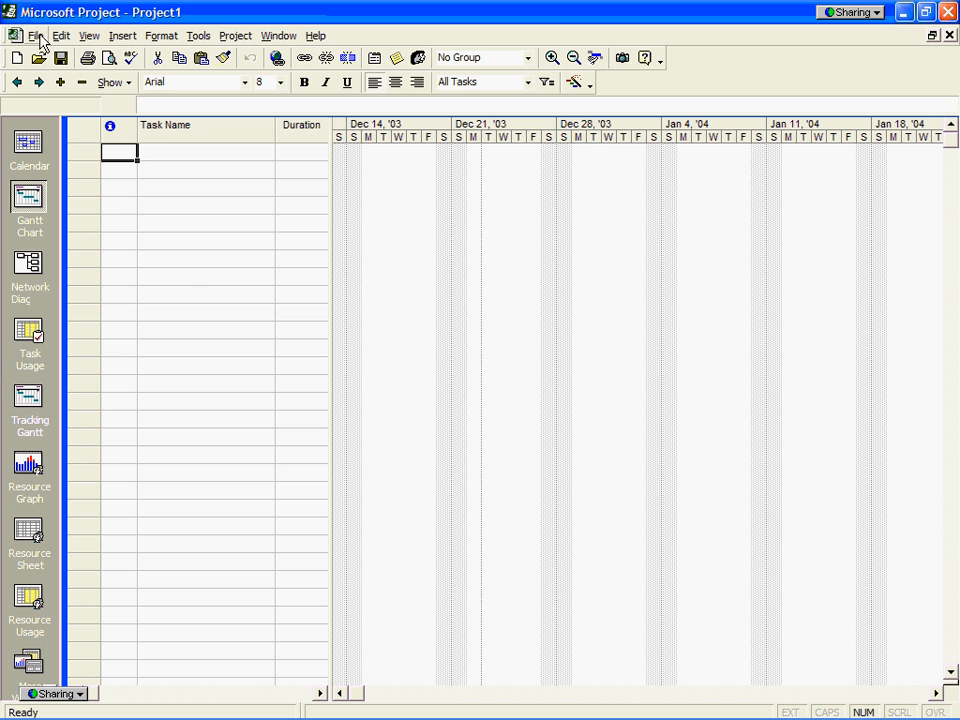
pyautogui.click(35, 35)
pyautogui.click(55, 57)
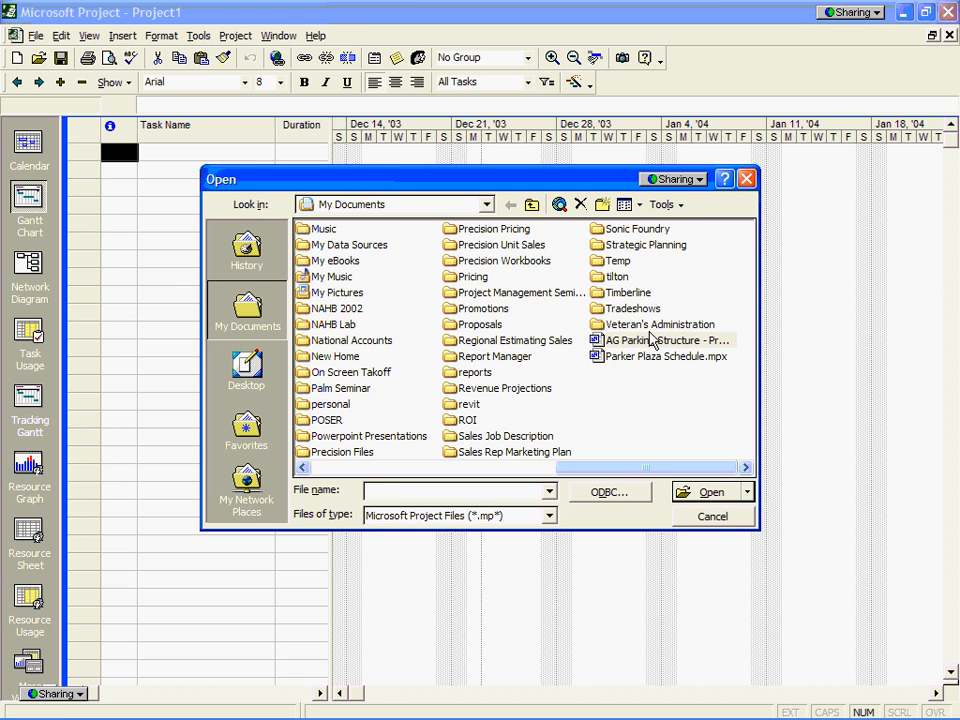
pyautogui.click(615, 344)
pyautogui.doubleClick(615, 344)
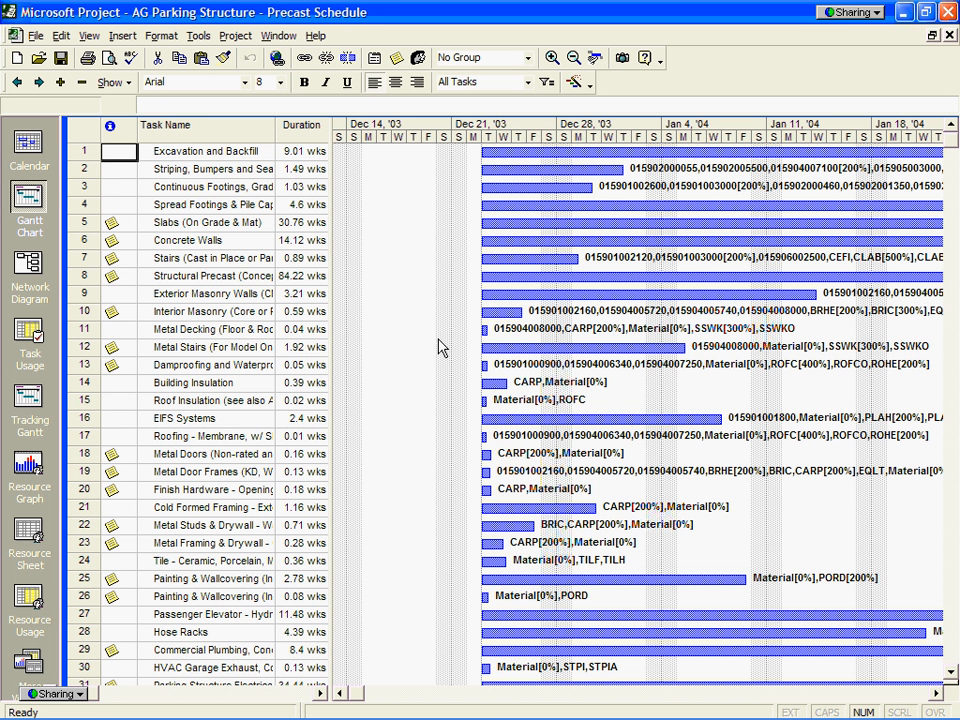
# Widen the Gantt Chart's task table, insert a Cost column before the Start column, and fit its width to the amounts.
pyautogui.moveTo(331, 132); pyautogui.dragTo(439, 132)
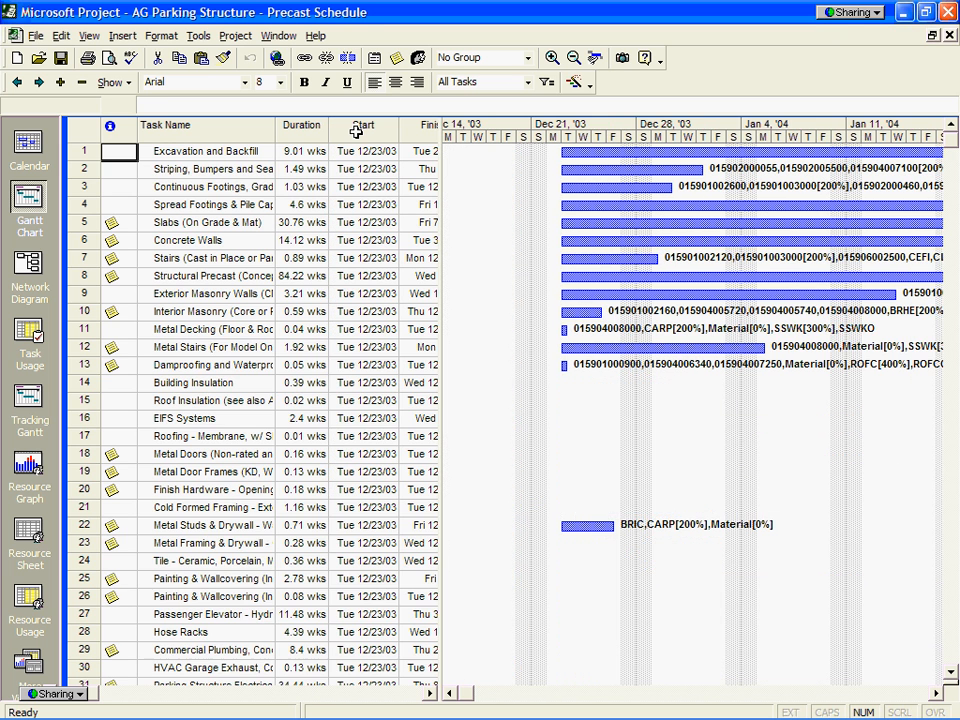
pyautogui.rightClick(356, 132)
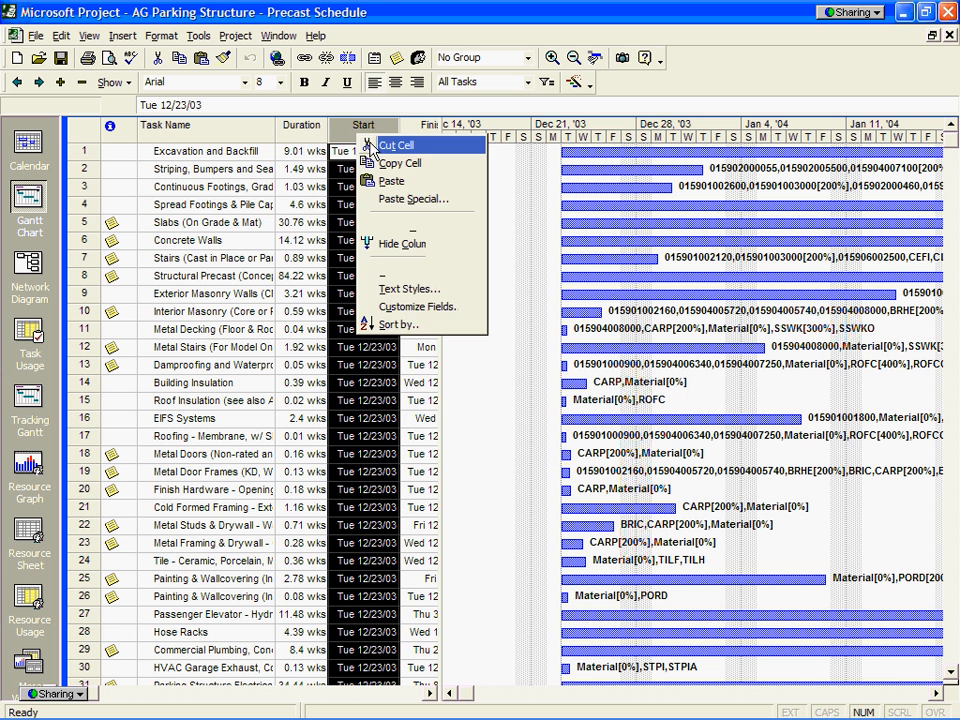
pyautogui.click(388, 229)
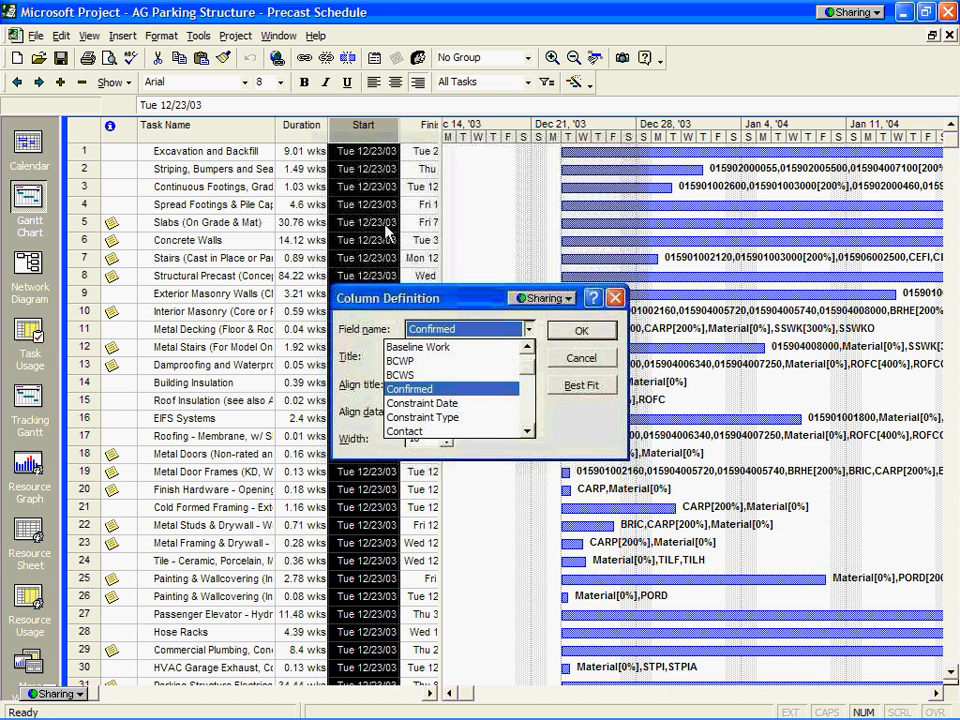
pyautogui.click(529, 433)
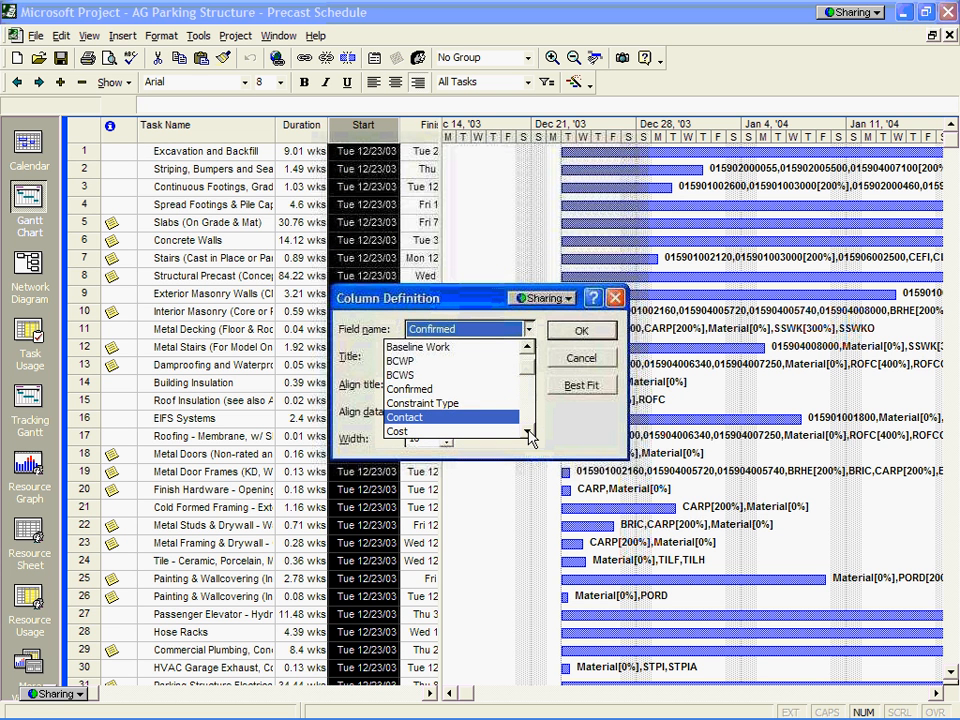
pyautogui.click(410, 431)
pyautogui.click(578, 330)
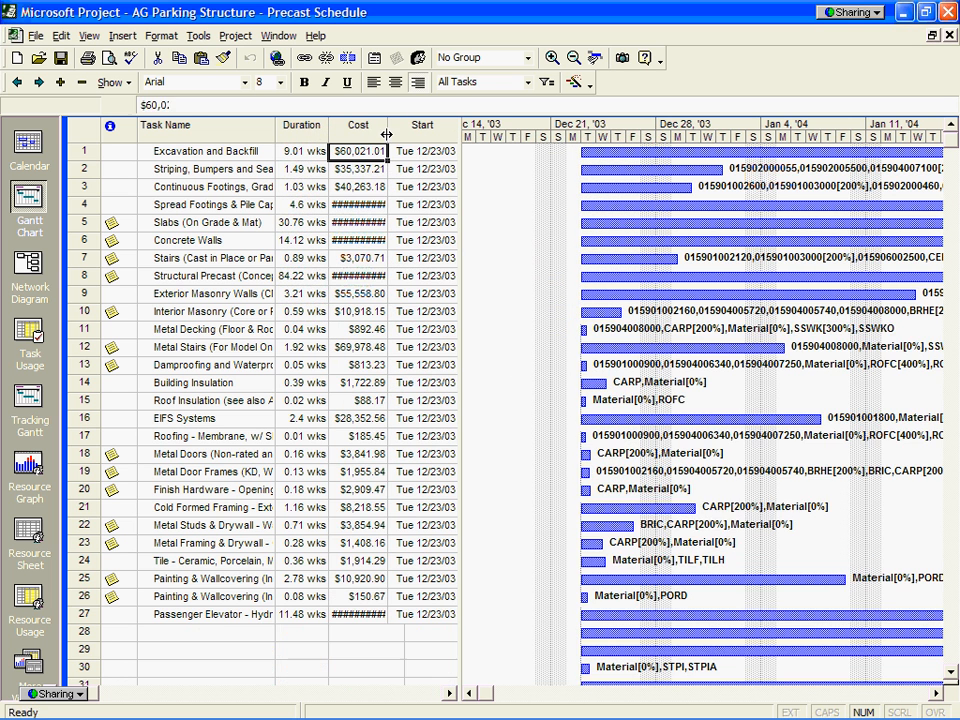
pyautogui.doubleClick(386, 133)
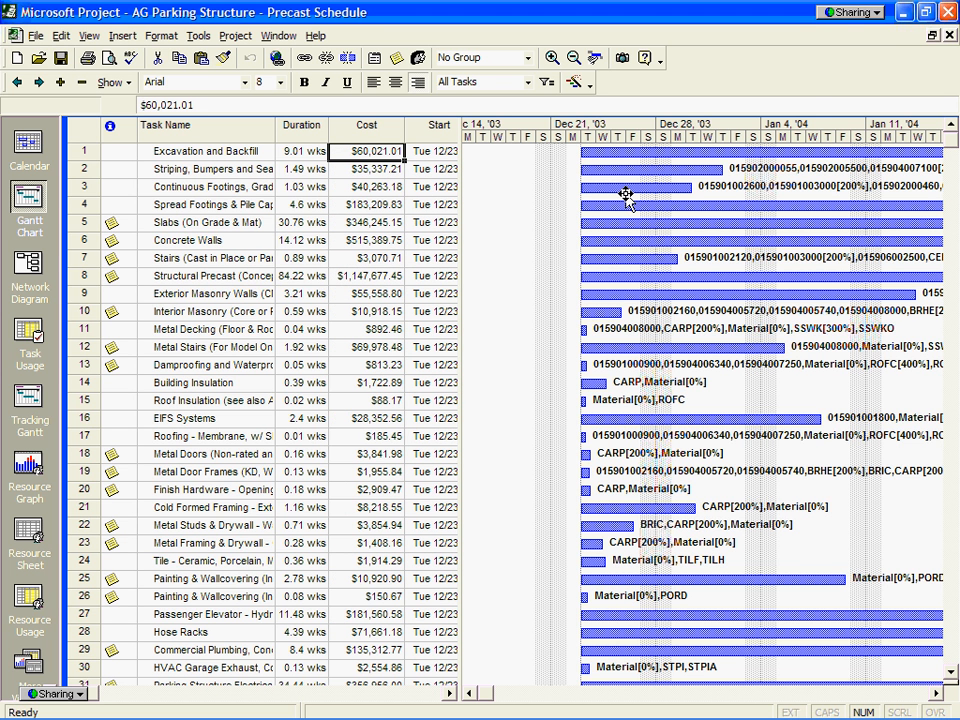
# Close Microsoft Project without saving the schedule changes, and switch to the presentation's Conclusion slide.
pyautogui.click(950, 10)
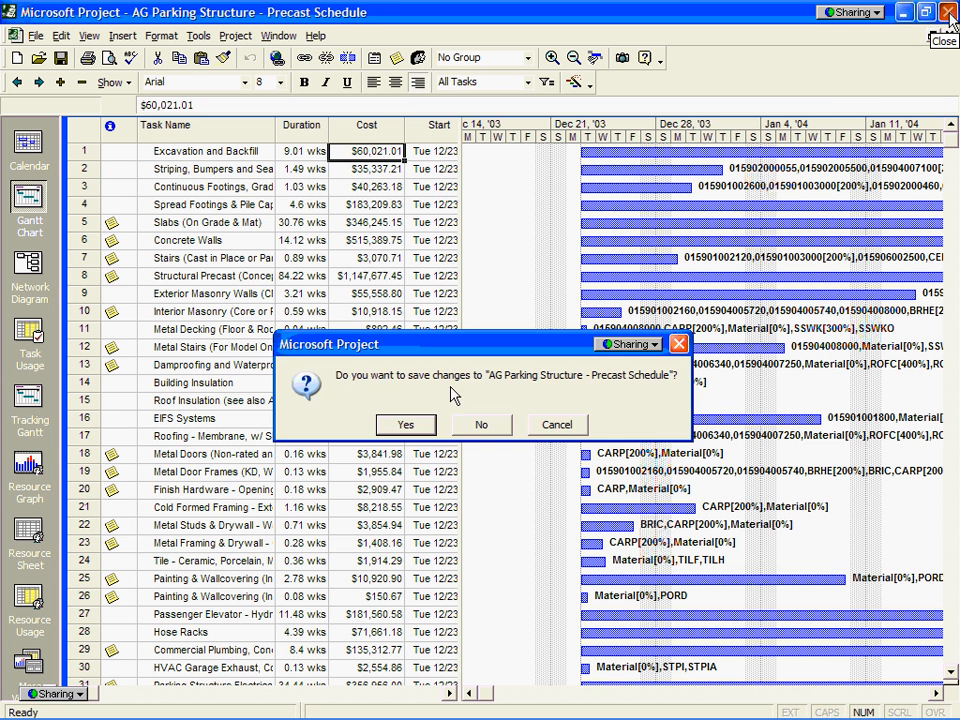
pyautogui.click(476, 428)
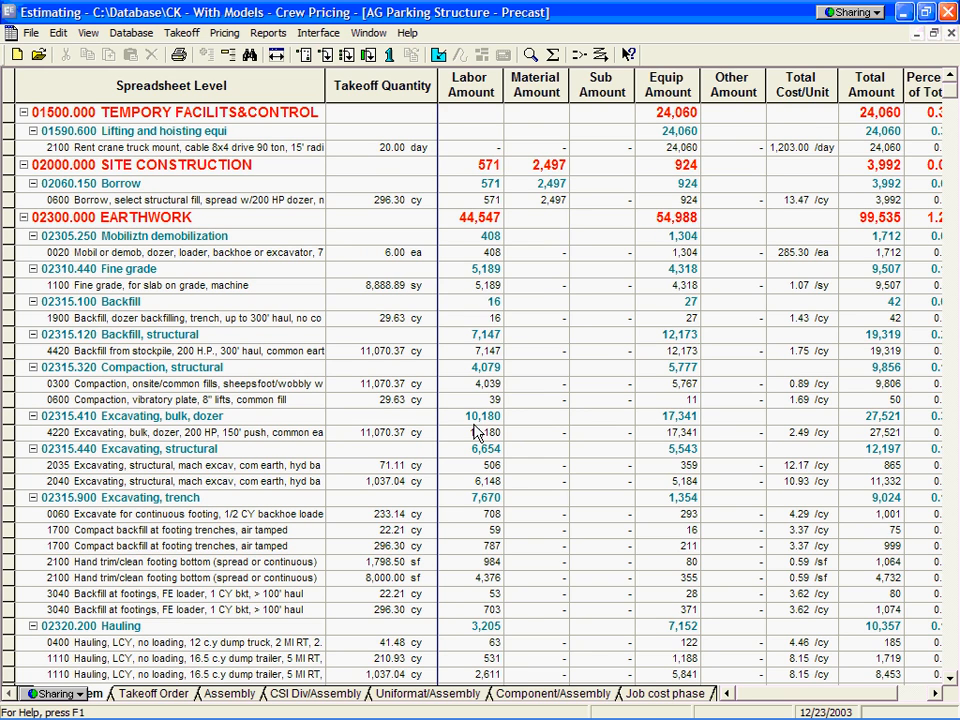
pyautogui.hotkey('alt', 'Tab')
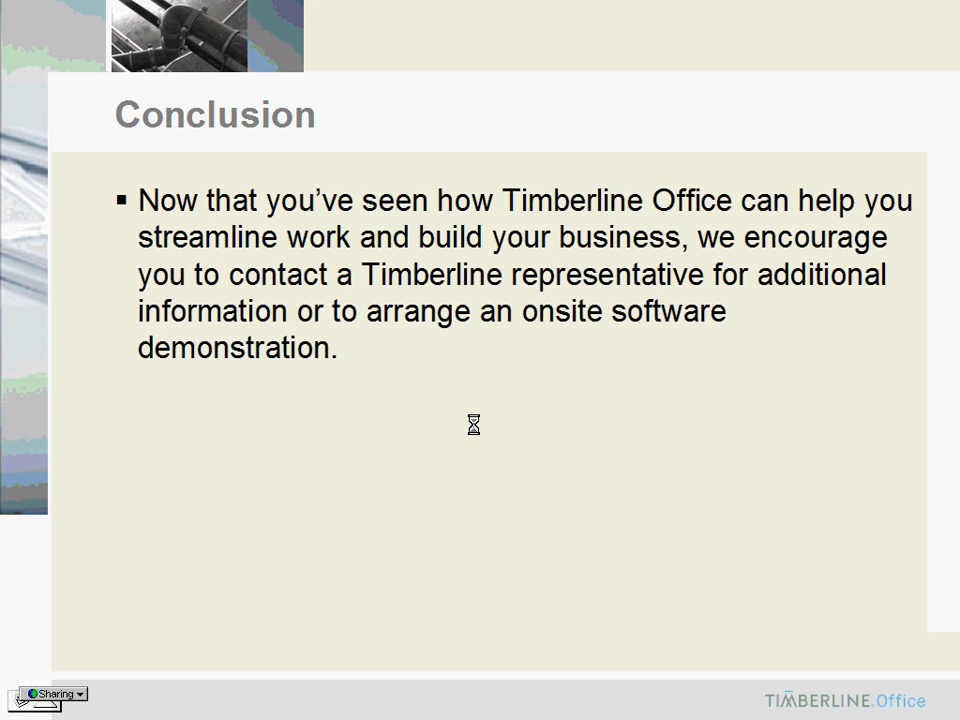